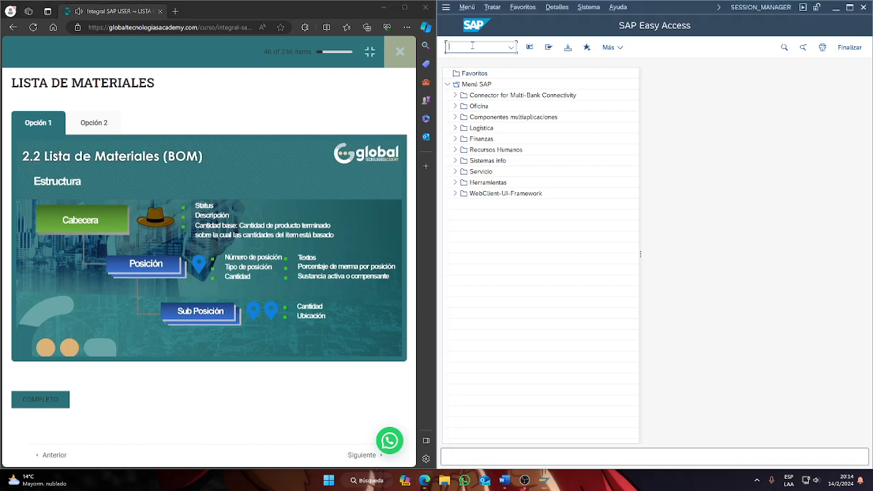
Skip the course video ahead to the start of the SAP demonstration on creating a material list.
{"action": "mouse_move", "coordinate": [172, 310]}
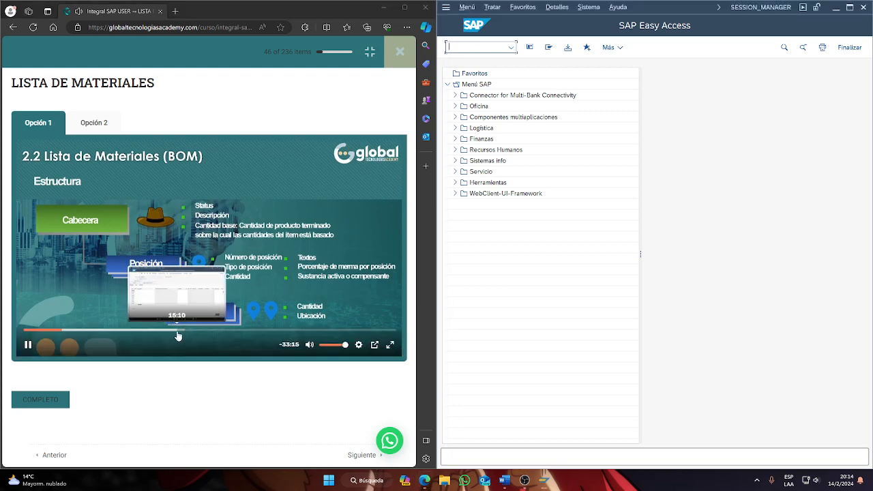
{"action": "left_click", "coordinate": [175, 332]}
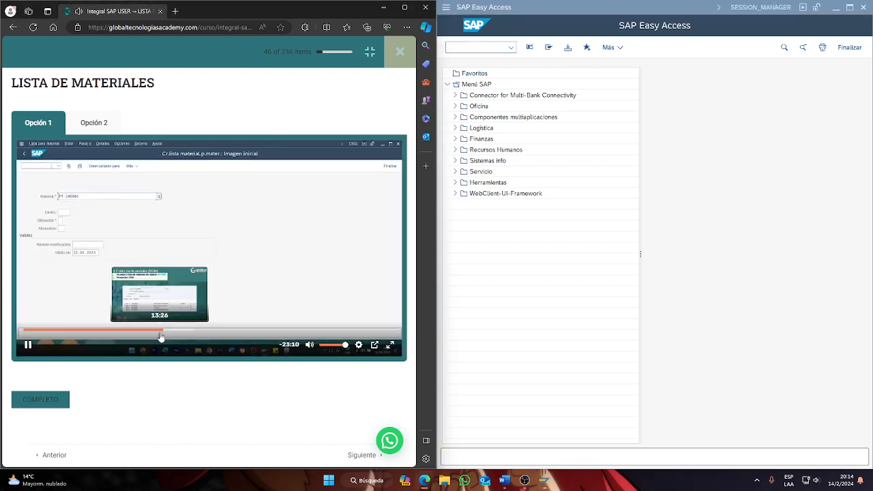
{"action": "left_click", "coordinate": [152, 332]}
{"action": "left_click", "coordinate": [158, 332]}
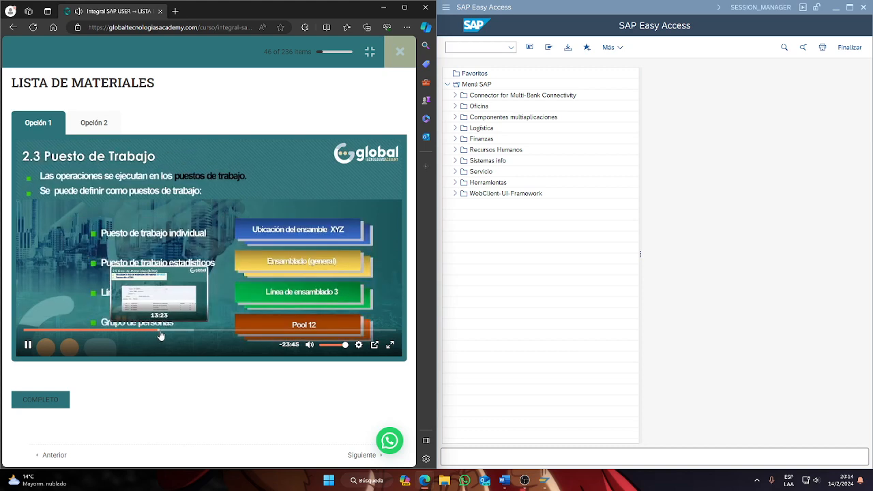
{"action": "left_click", "coordinate": [162, 332]}
Switch to SAP Easy Access and start transaction cs01.
{"action": "left_click", "coordinate": [469, 47]}
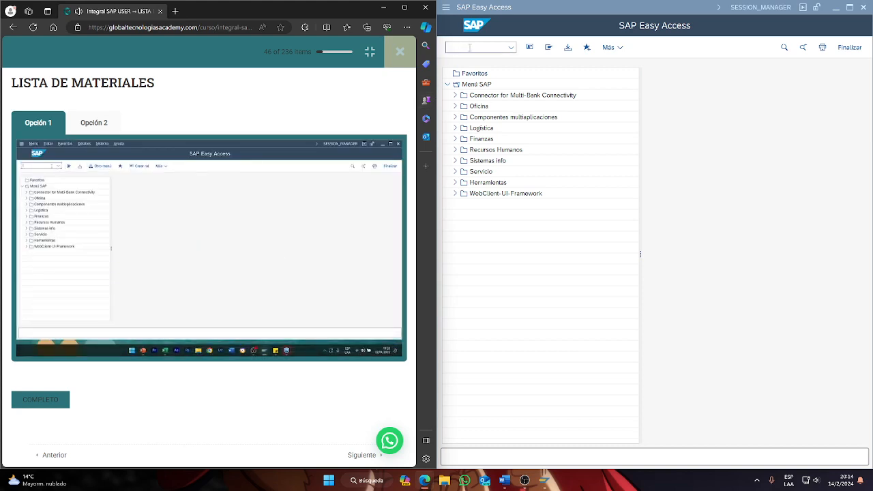
{"action": "type", "text": "cs01"}
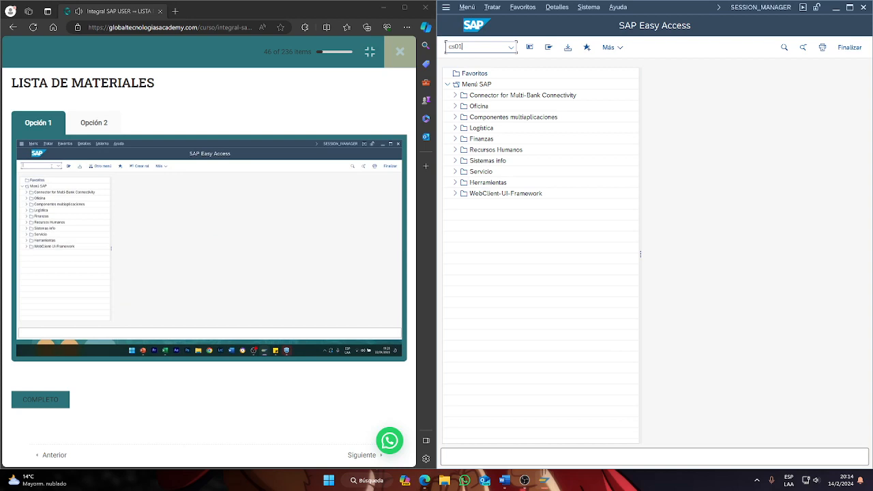
{"action": "key", "text": "Return"}
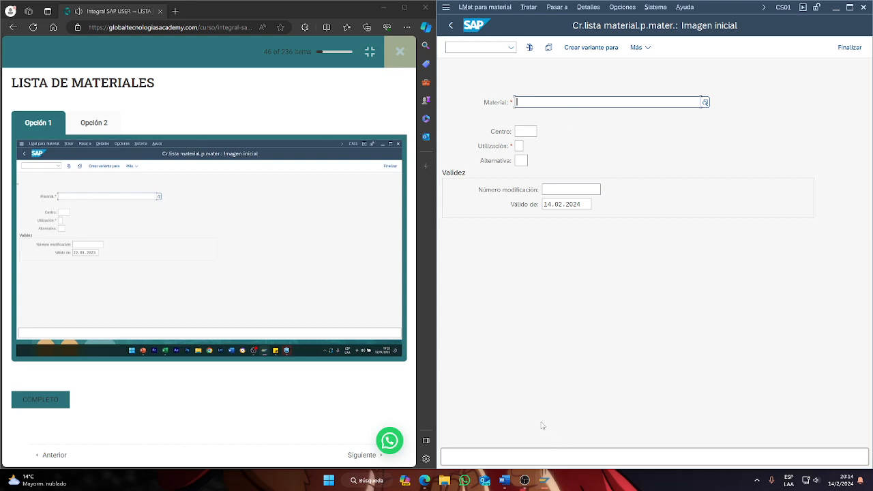
Open Notas rápidas and copy the finished material's code pt-10029 into the Material field of the SAP initial screen.
{"action": "left_click", "coordinate": [376, 481]}
{"action": "type", "text": "not"}
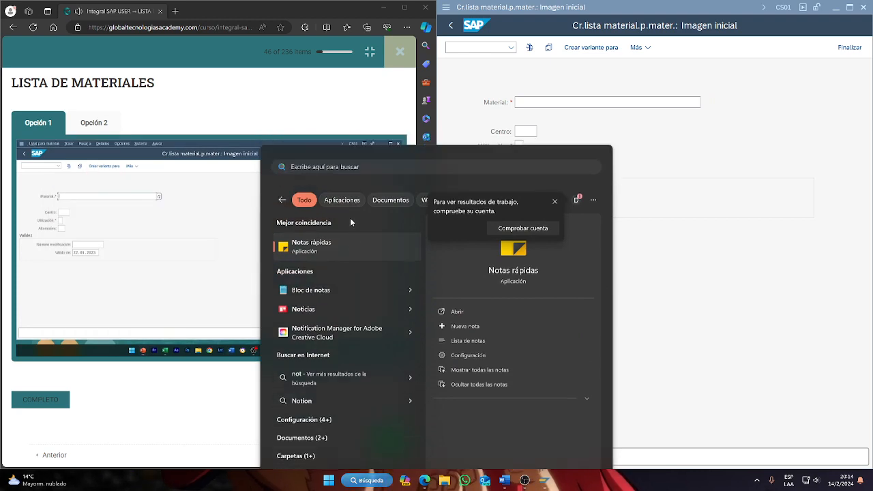
{"action": "left_click", "coordinate": [351, 220]}
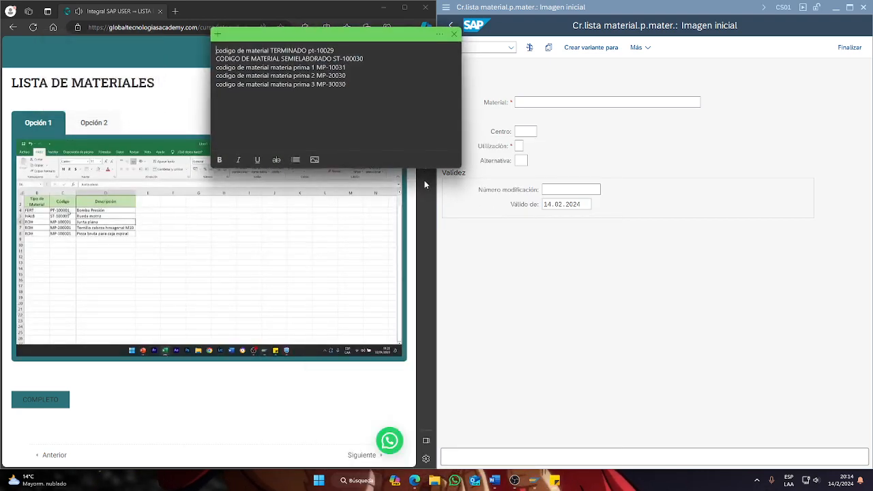
{"action": "left_click_drag", "start_coordinate": [318, 36], "coordinate": [626, 109]}
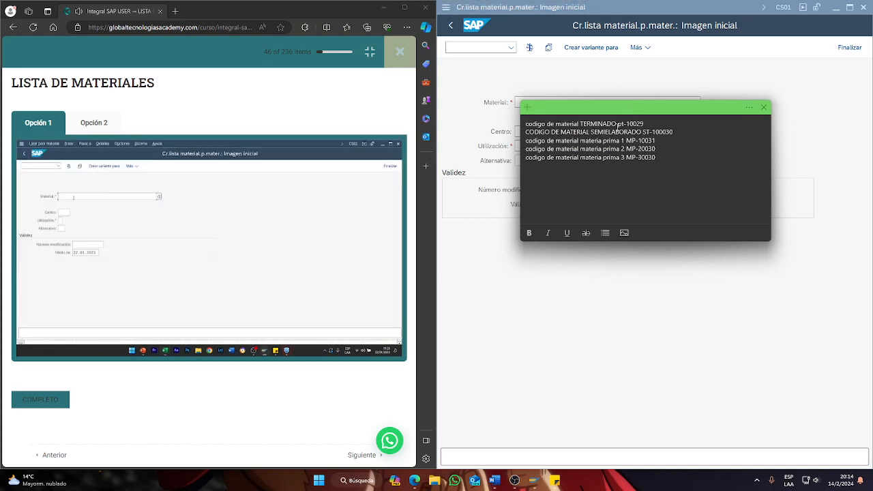
{"action": "left_click_drag", "start_coordinate": [618, 124], "coordinate": [644, 124]}
{"action": "key", "text": "ctrl+c"}
{"action": "left_click", "coordinate": [834, 75]}
{"action": "key", "text": "ctrl+v"}
Enter 5100 as the plant (Centro) for the material list.
{"action": "left_click", "coordinate": [520, 130]}
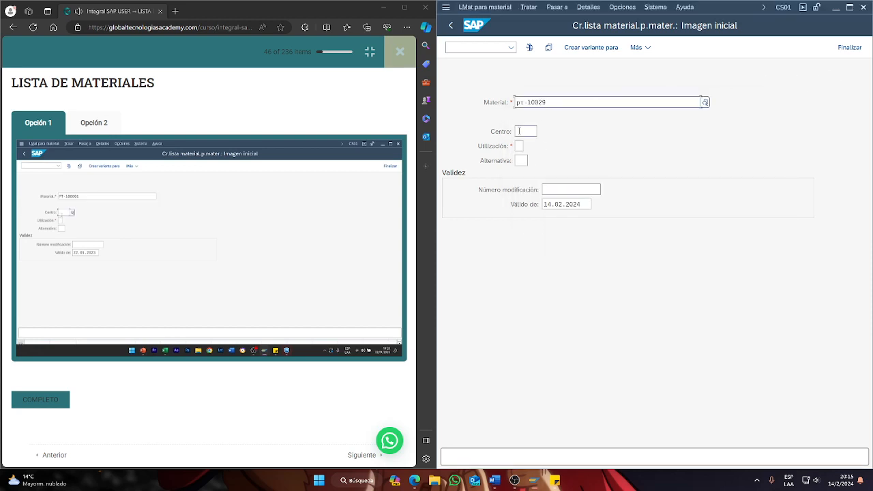
{"action": "type", "text": "51"}
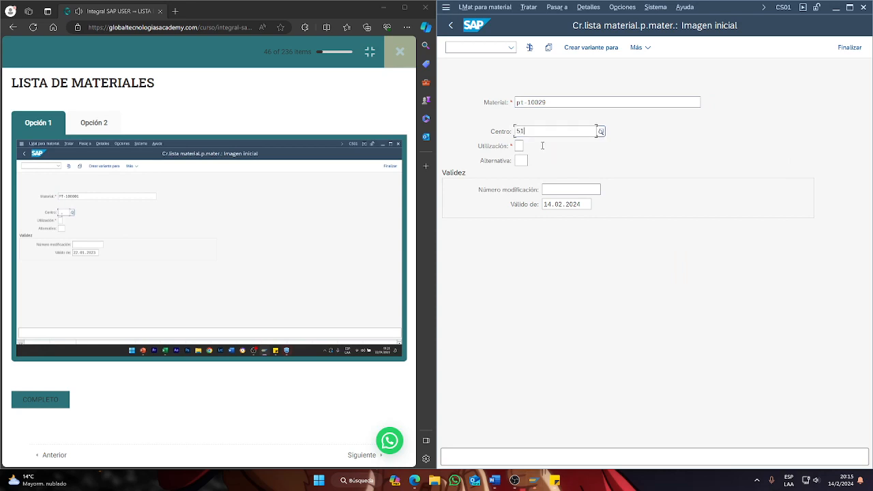
{"action": "type", "text": "00"}
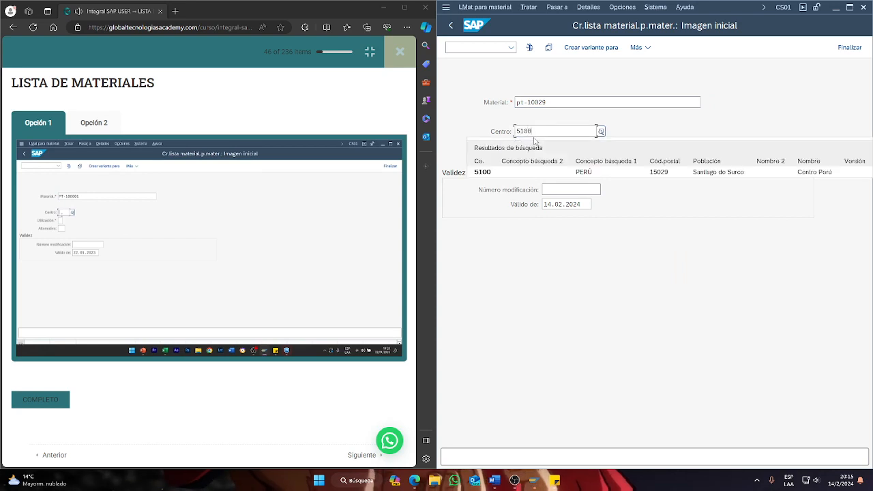
{"action": "left_click", "coordinate": [520, 146]}
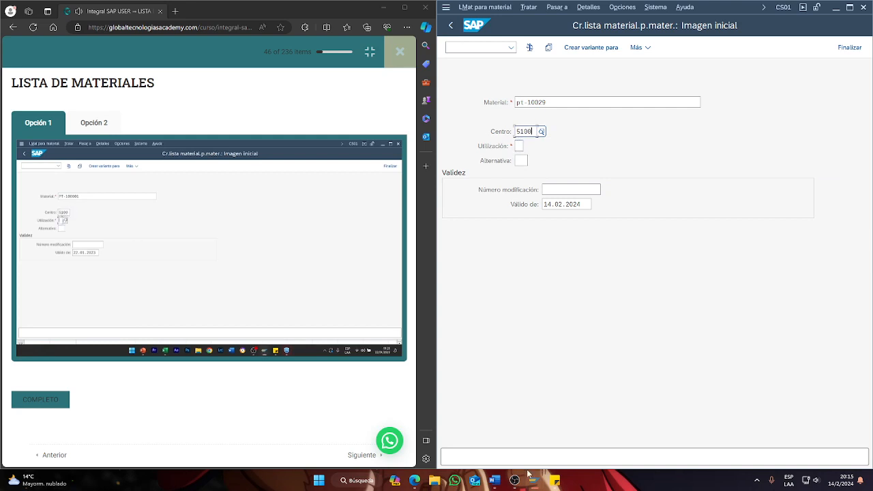
Choose usage 1 (Fabricación) from the possible values and continue to the general item overview.
{"action": "left_click", "coordinate": [517, 146]}
{"action": "left_click", "coordinate": [530, 148]}
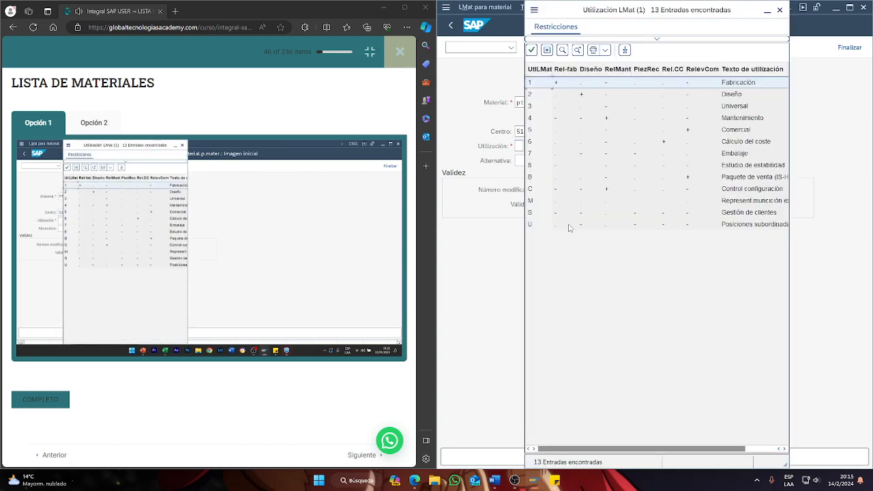
{"action": "double_click", "coordinate": [538, 89]}
{"action": "left_click", "coordinate": [525, 160]}
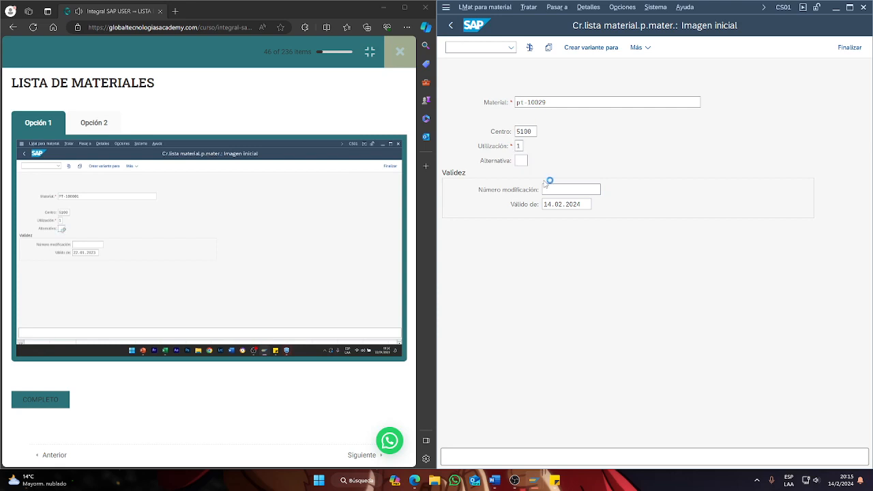
{"action": "key", "text": "Return"}
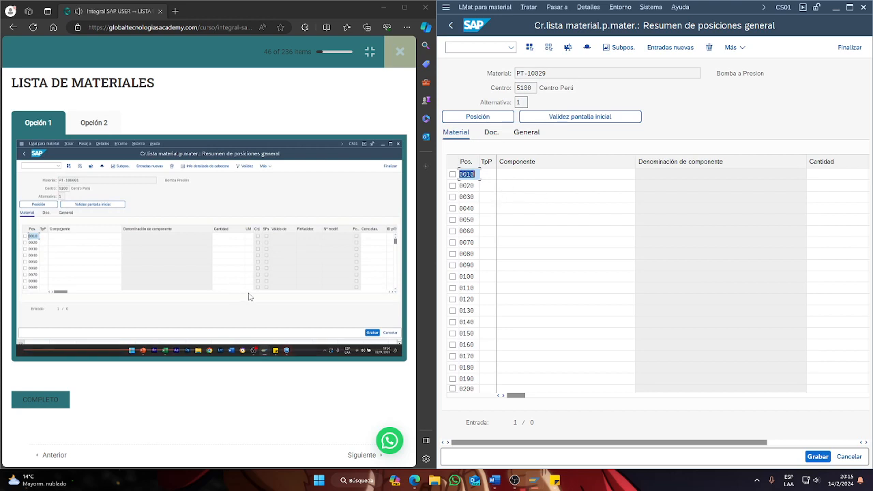
Switch to the Word notes document and add the line "Codigos para crear lista de materiales" below the item-type image.
{"action": "mouse_move", "coordinate": [258, 291]}
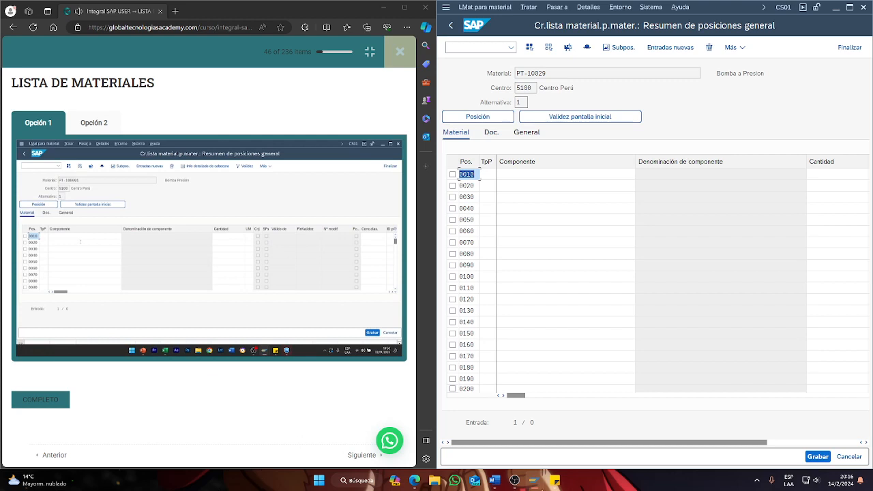
{"action": "left_click", "coordinate": [494, 482]}
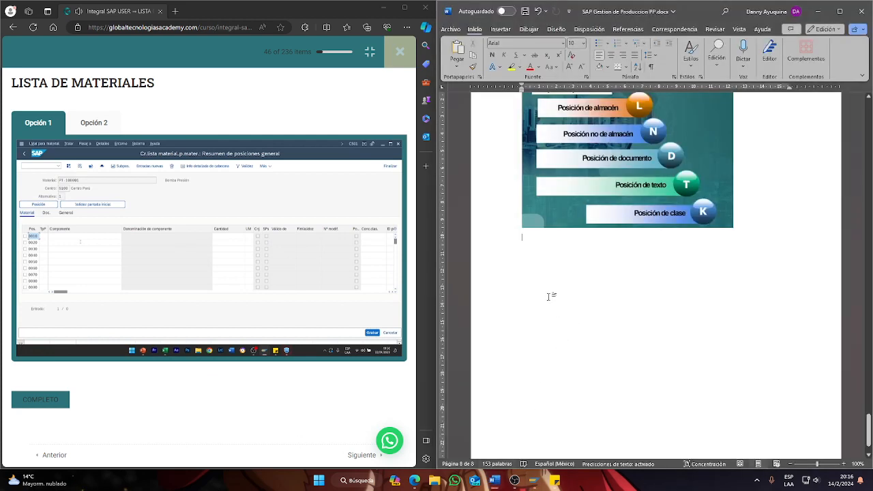
{"action": "type", "text": "C"}
{"action": "key", "text": "BackSpace"}
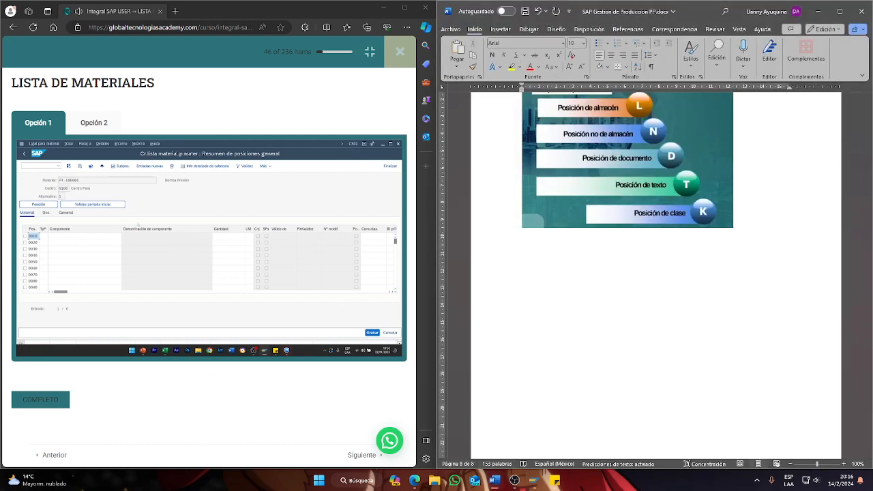
{"action": "type", "text": "Codigos para crear lista de materiales"}
{"action": "key", "text": "Return"}
Add CS01 in bold as a bulleted entry under the new line and return to SAP.
{"action": "key", "text": "ctrl+n"}
{"action": "type", "text": "CV"}
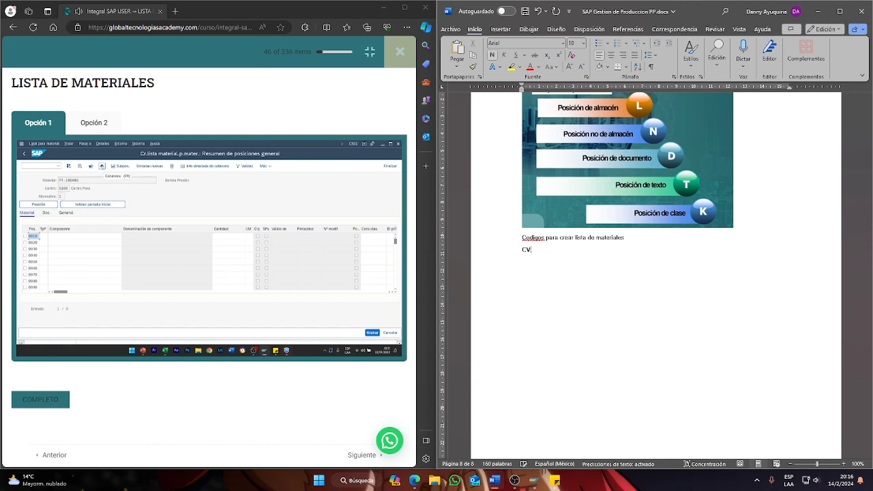
{"action": "type", "text": "01"}
{"action": "left_click", "coordinate": [524, 250]}
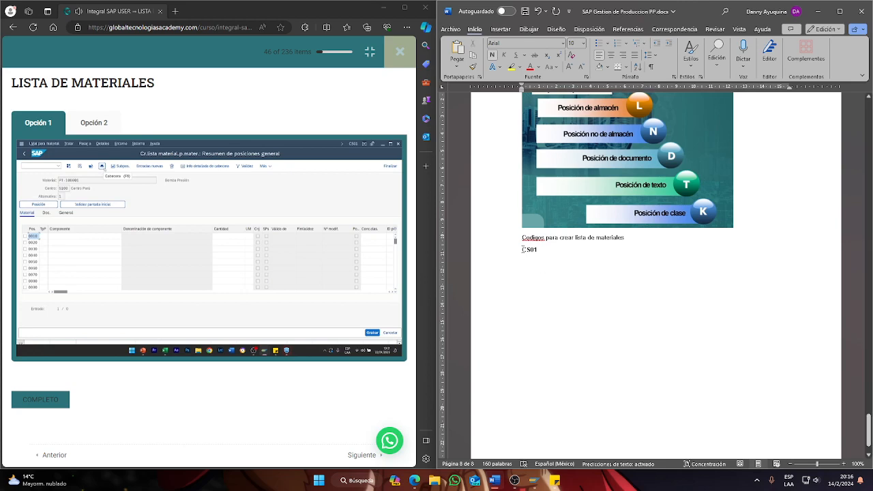
{"action": "left_click", "coordinate": [597, 43]}
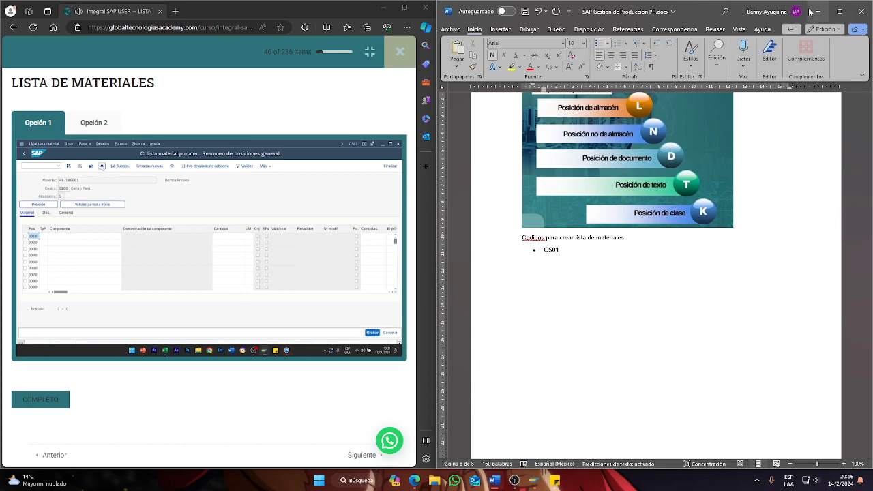
{"action": "left_click", "coordinate": [817, 11]}
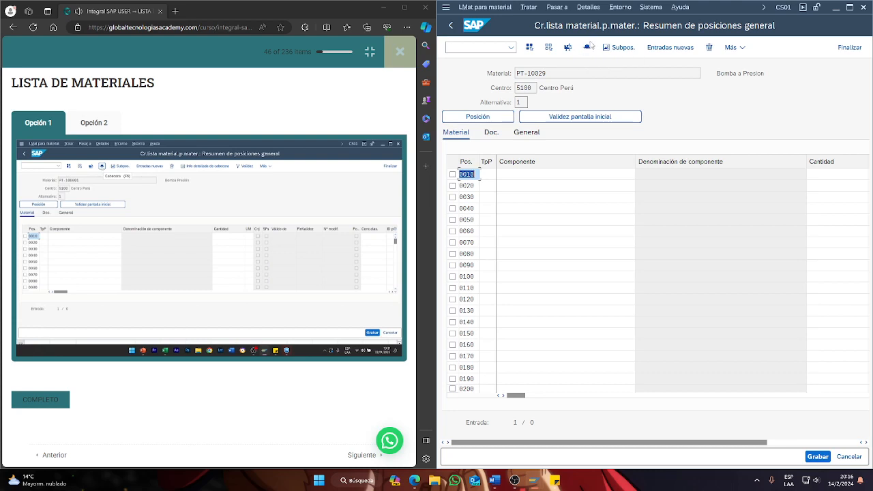
Open the material list's header and enter "LISTA DE MATERIALES BOMBA A PRESION" as its description.
{"action": "left_click", "coordinate": [587, 48]}
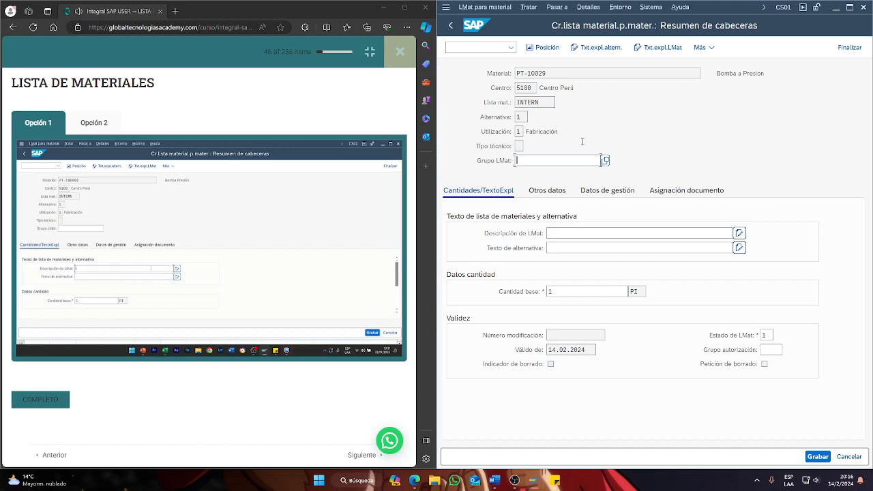
{"action": "key", "text": "Tab"}
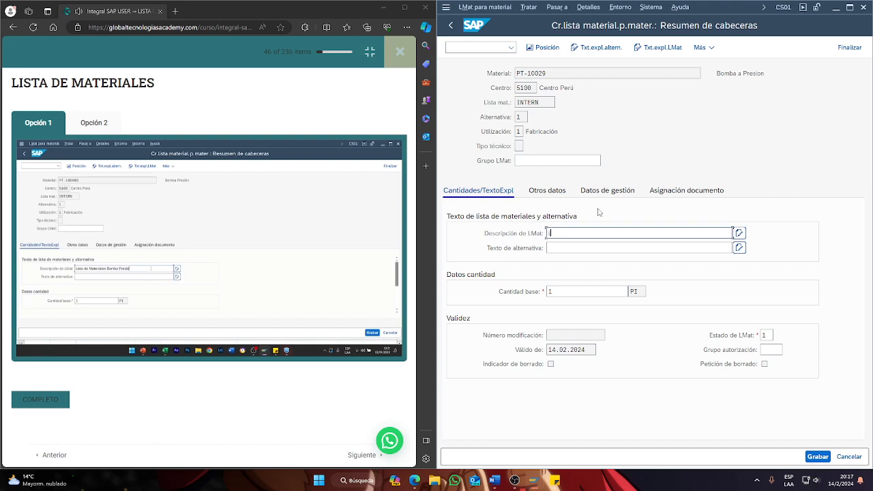
{"action": "type", "text": "lISTA DE MATERIA"}
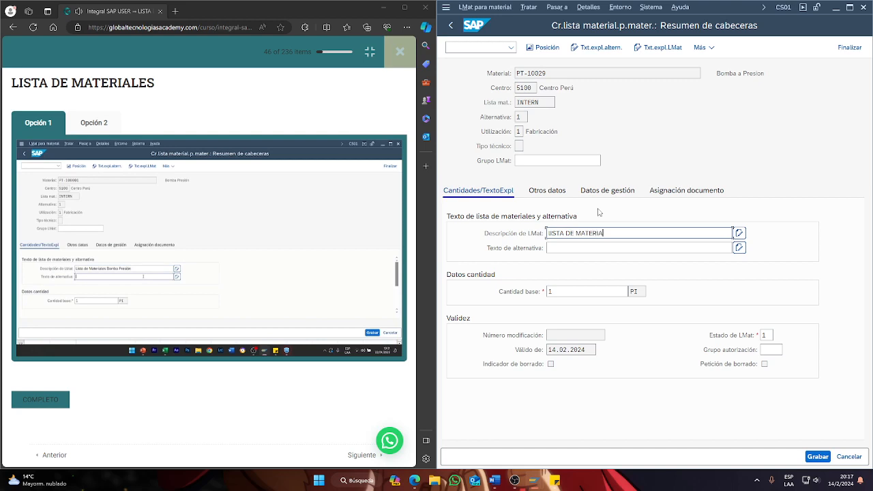
{"action": "type", "text": "LES BOMBA A PRESION"}
{"action": "left_click", "coordinate": [593, 247]}
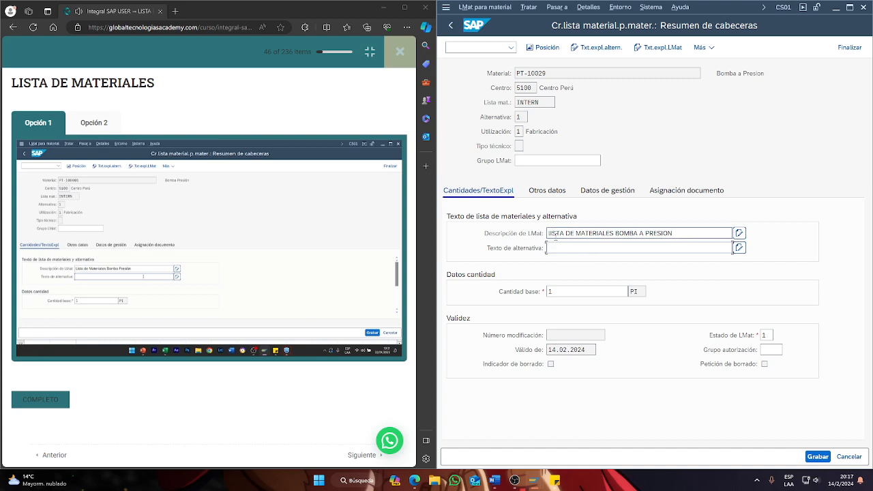
{"action": "left_click", "coordinate": [549, 233]}
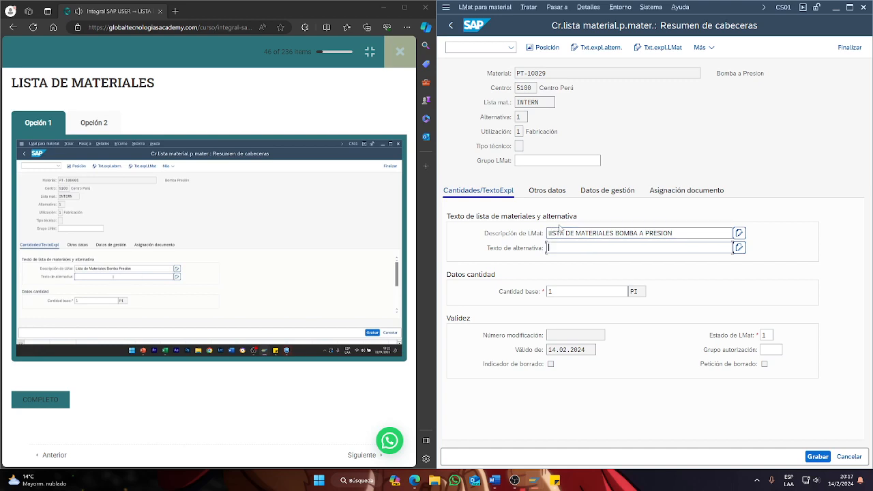
{"action": "key", "text": "Delete"}
{"action": "type", "text": "L"}
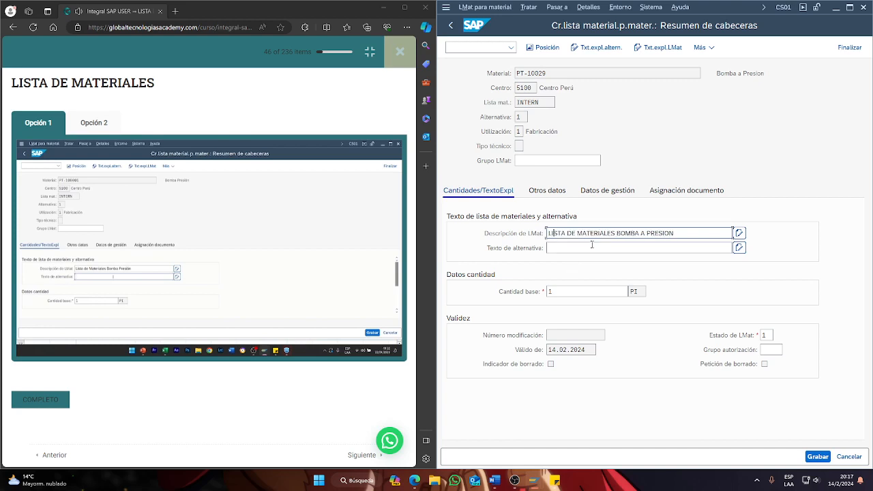
Enter "Alternativa 1 Bomba a presion" as the alternative text.
{"action": "left_click", "coordinate": [592, 247]}
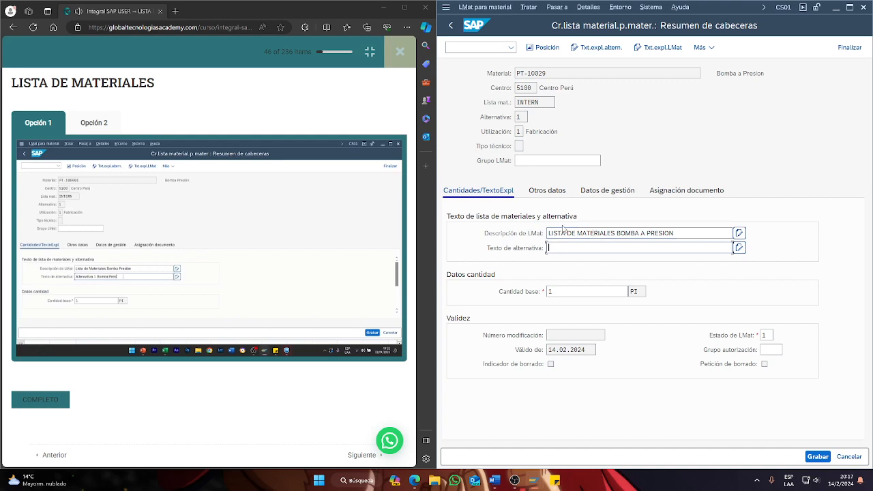
{"action": "type", "text": "nativa 1 Bomba apr"}
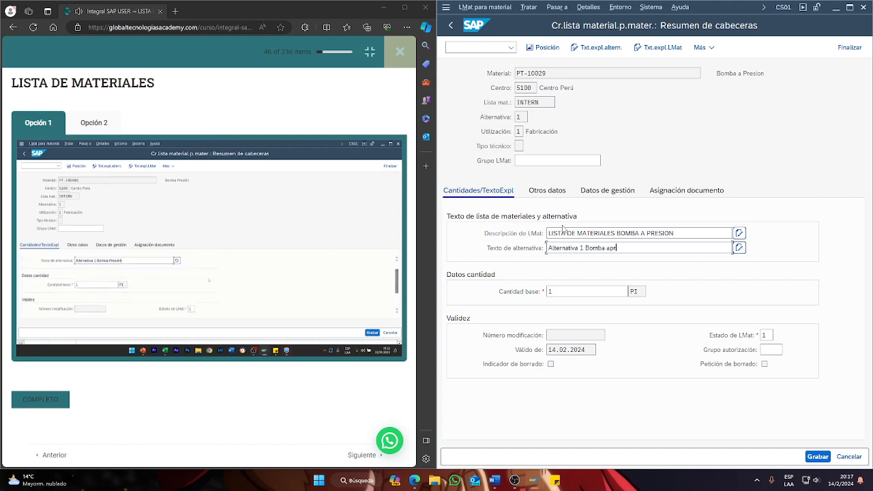
{"action": "type", "text": " ´pr"}
{"action": "key", "text": "BackSpace"}
{"action": "key", "text": "BackSpace"}
{"action": "type", "text": "presio"}
Re-enter 1 as the base quantity.
{"action": "left_click", "coordinate": [564, 287]}
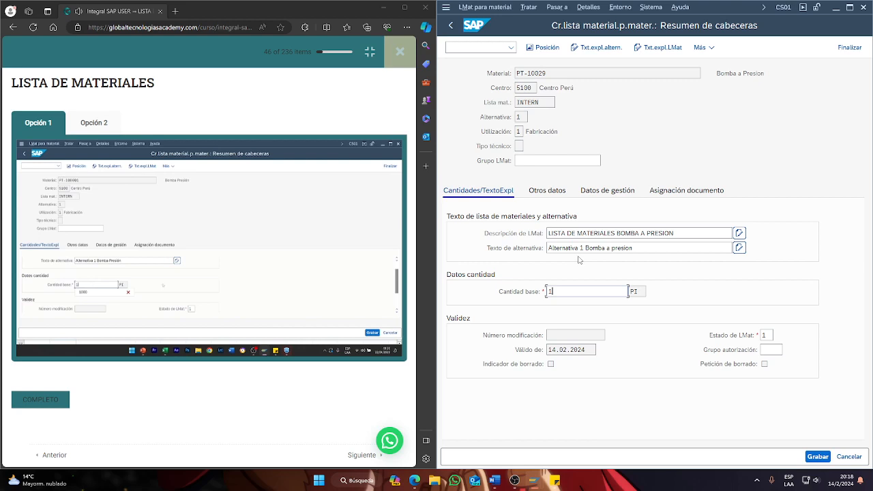
{"action": "type", "text": "1"}
{"action": "key", "text": "BackSpace"}
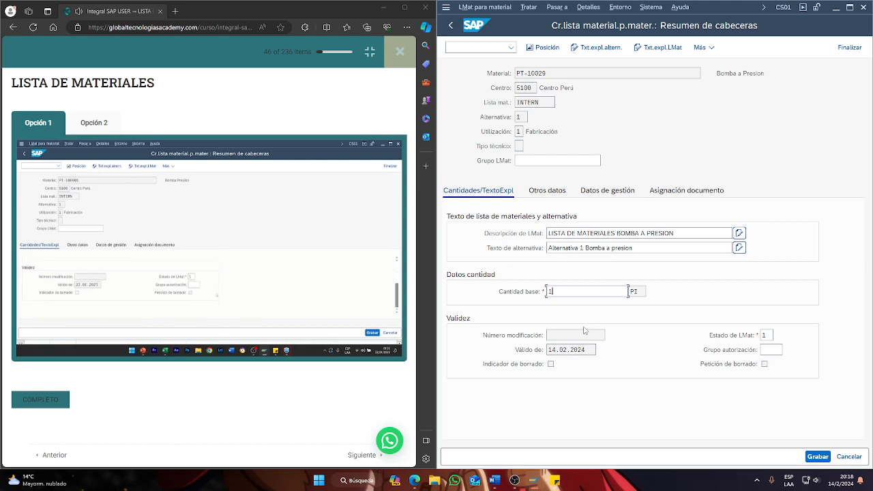
Choose status 01 (Activo) for the material list from the possible status values.
{"action": "left_click", "coordinate": [767, 334]}
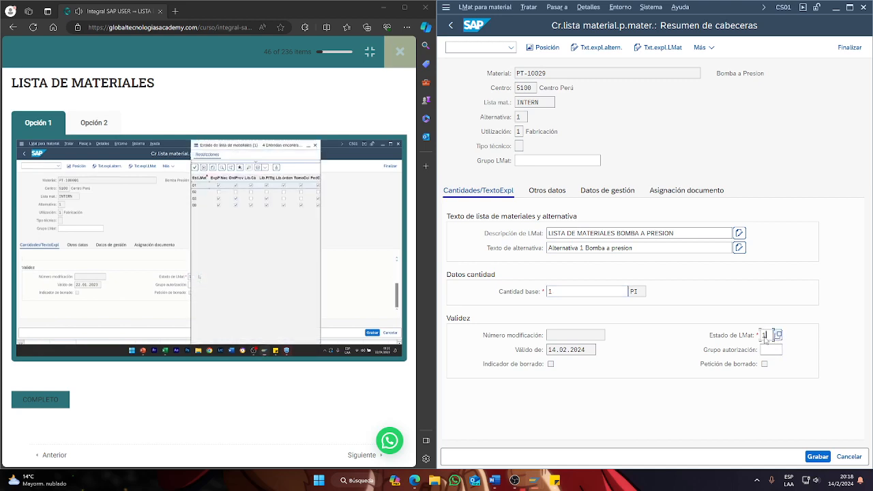
{"action": "left_click", "coordinate": [778, 335]}
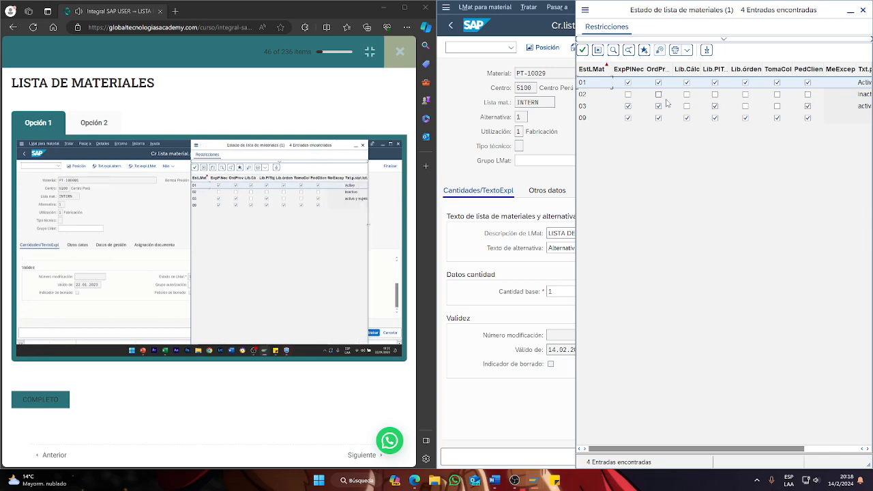
{"action": "left_click_drag", "start_coordinate": [728, 17], "coordinate": [607, 64]}
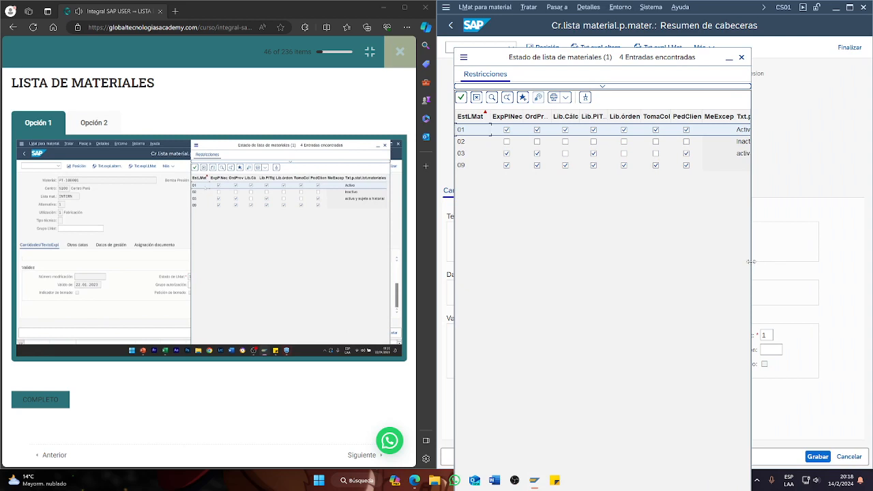
{"action": "left_click_drag", "start_coordinate": [750, 263], "coordinate": [844, 252]}
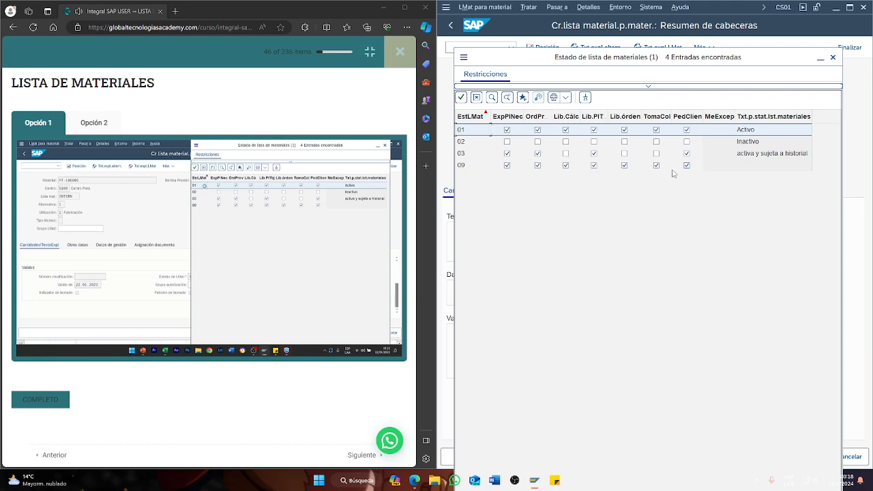
{"action": "double_click", "coordinate": [463, 129]}
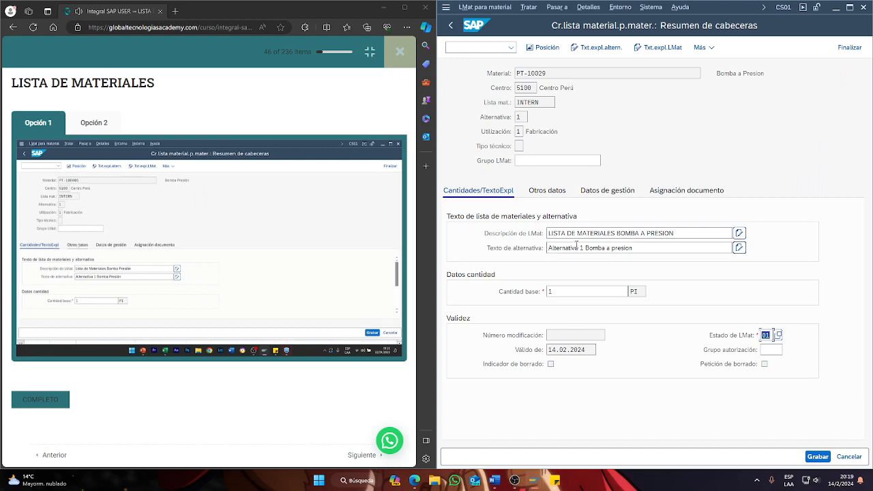
Review the header's other data, management data and document assignment, returning to the quantities and texts view.
{"action": "left_click", "coordinate": [563, 193]}
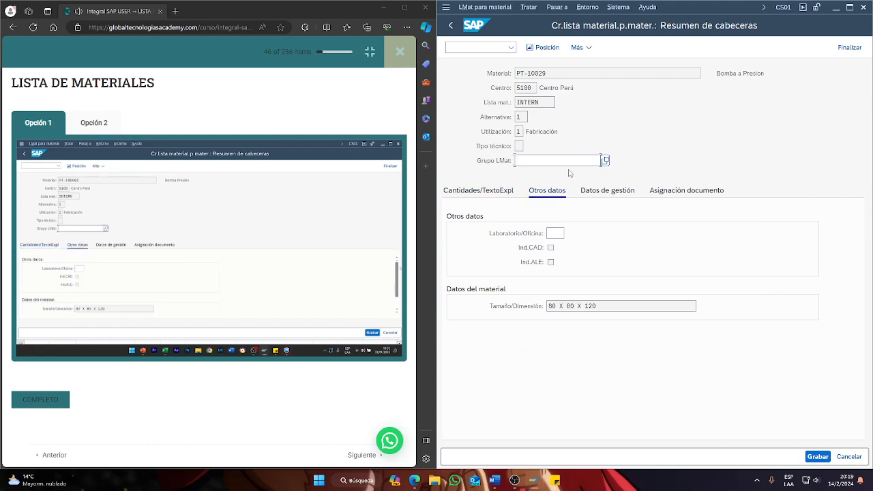
{"action": "mouse_move", "coordinate": [333, 251]}
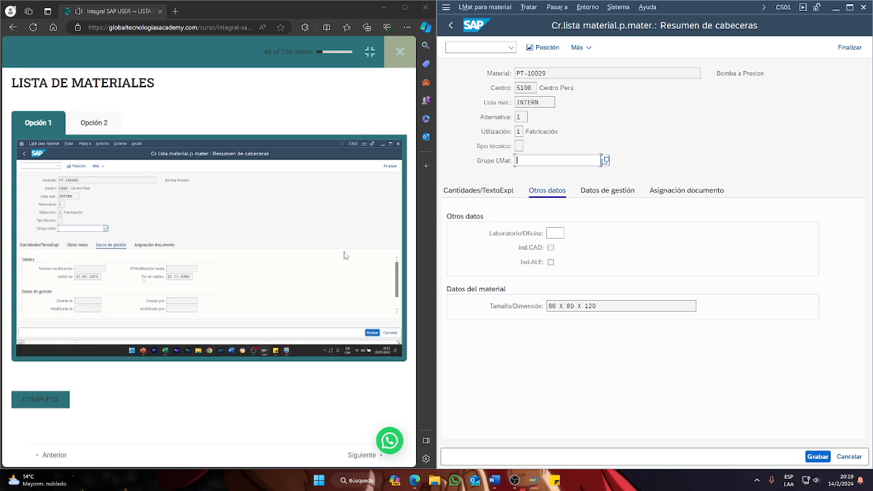
{"action": "left_click", "coordinate": [607, 191]}
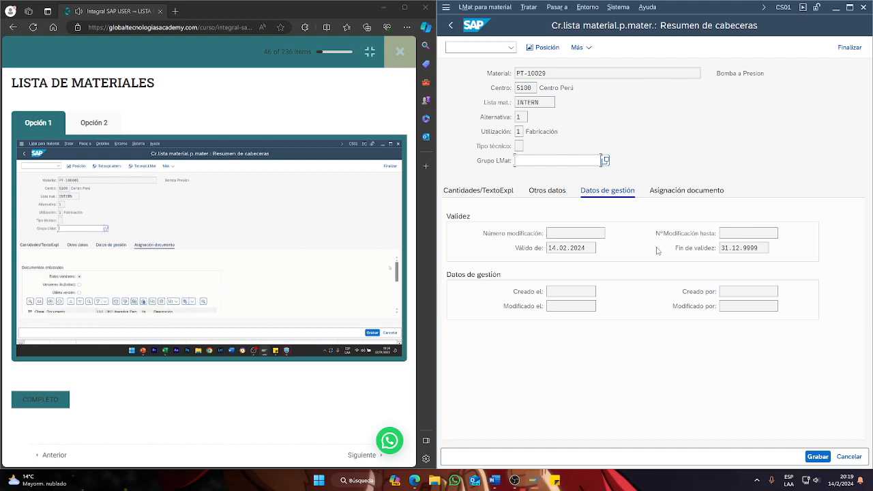
{"action": "left_click", "coordinate": [666, 192]}
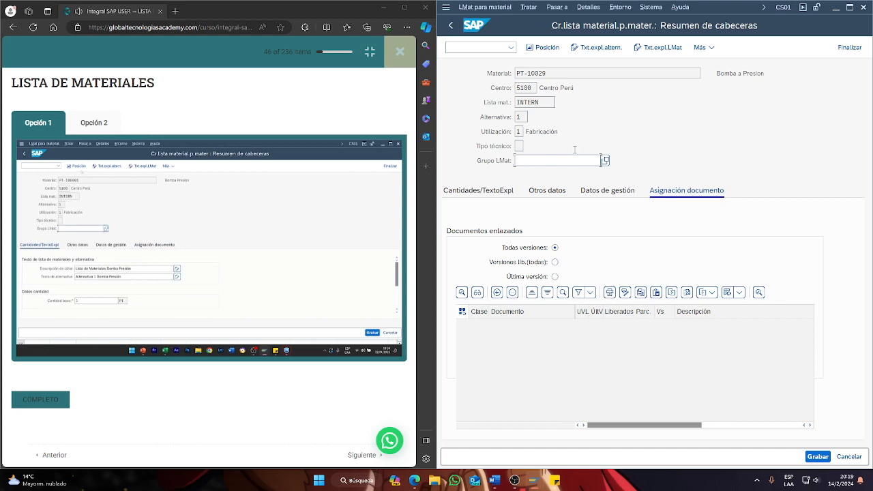
{"action": "left_click", "coordinate": [500, 194]}
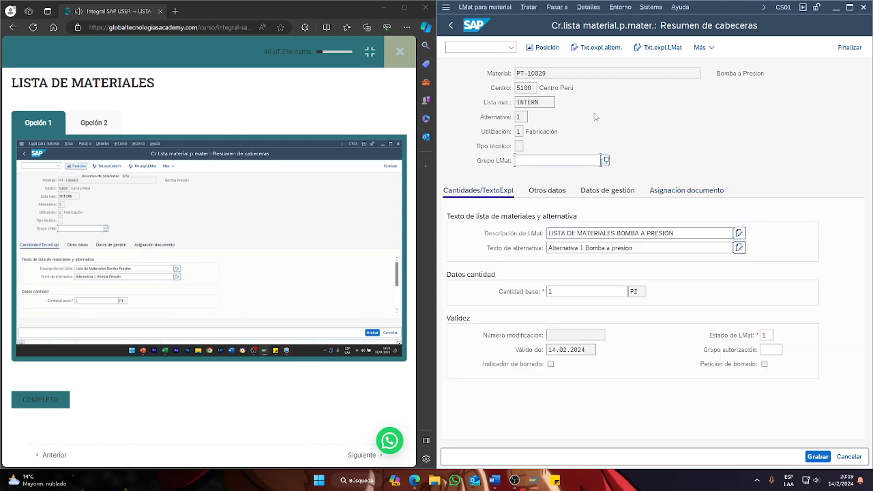
Open the material list's item overview and check the semi-finished material's code in the sticky note.
{"action": "left_click", "coordinate": [539, 49]}
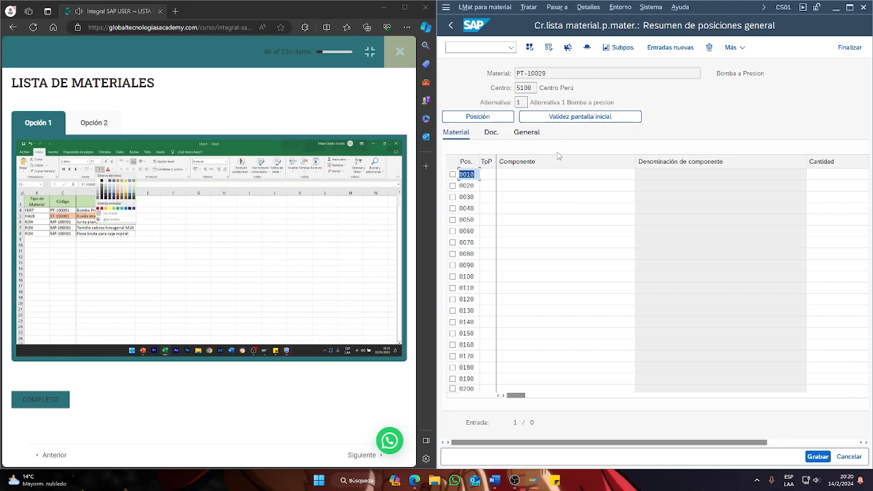
{"action": "left_click", "coordinate": [515, 176]}
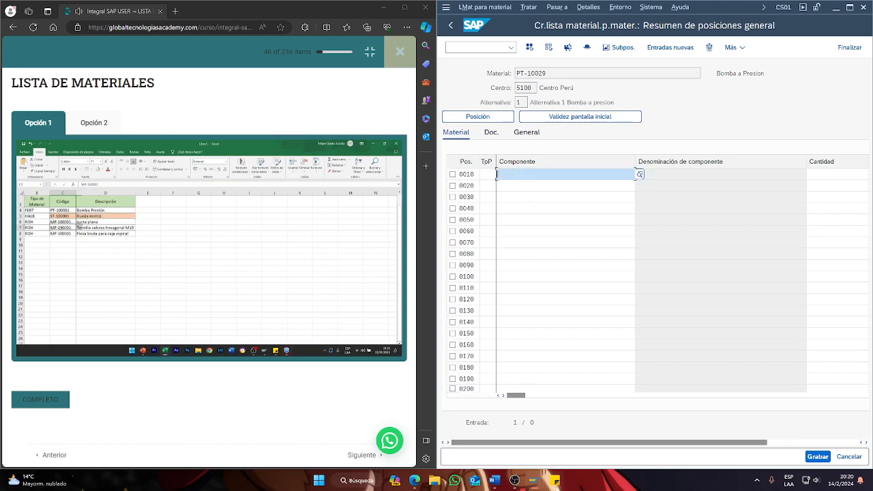
{"action": "left_click", "coordinate": [556, 480]}
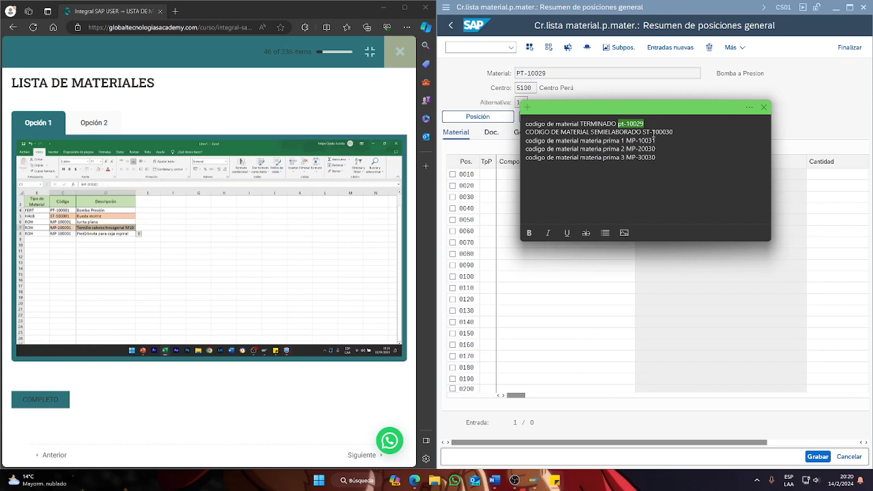
{"action": "left_click_drag", "start_coordinate": [643, 132], "coordinate": [673, 132]}
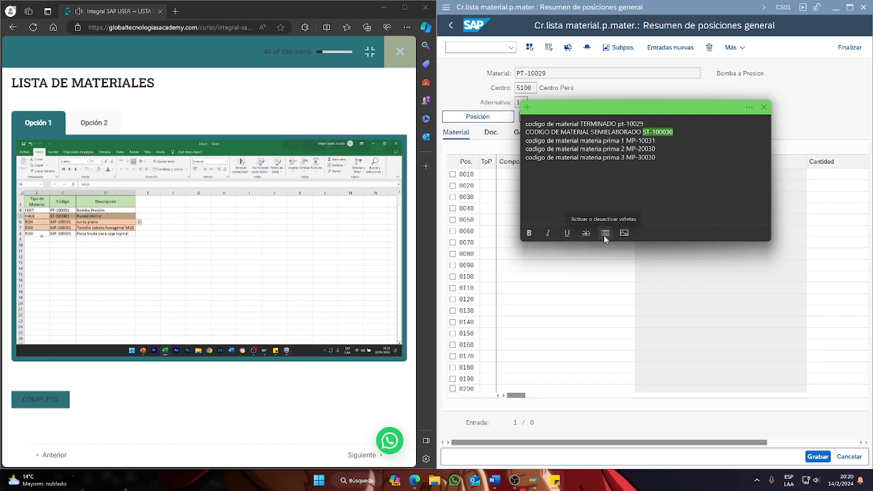
{"action": "left_click", "coordinate": [675, 182]}
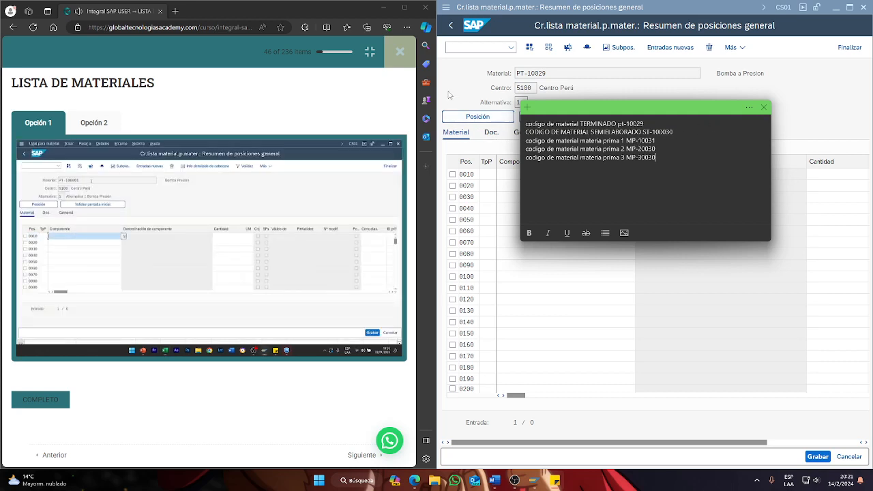
{"action": "left_click", "coordinate": [456, 87]}
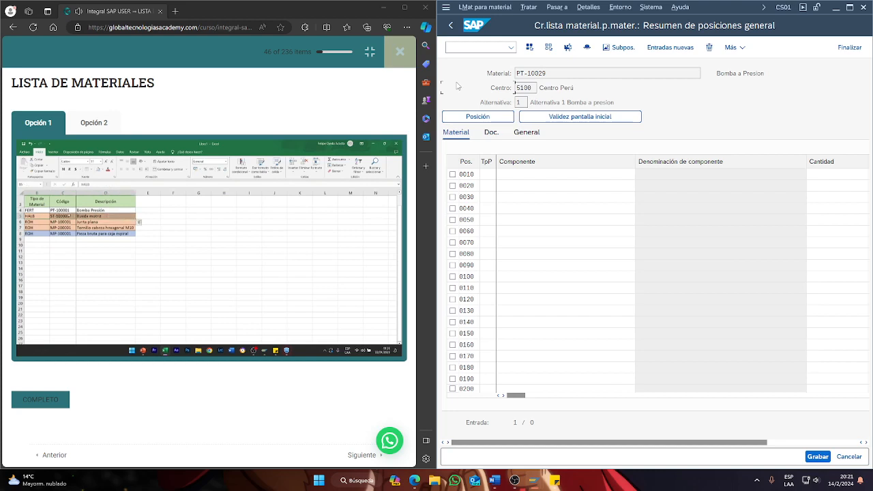
Change the first item's position number to 0100.
{"action": "left_click", "coordinate": [444, 50]}
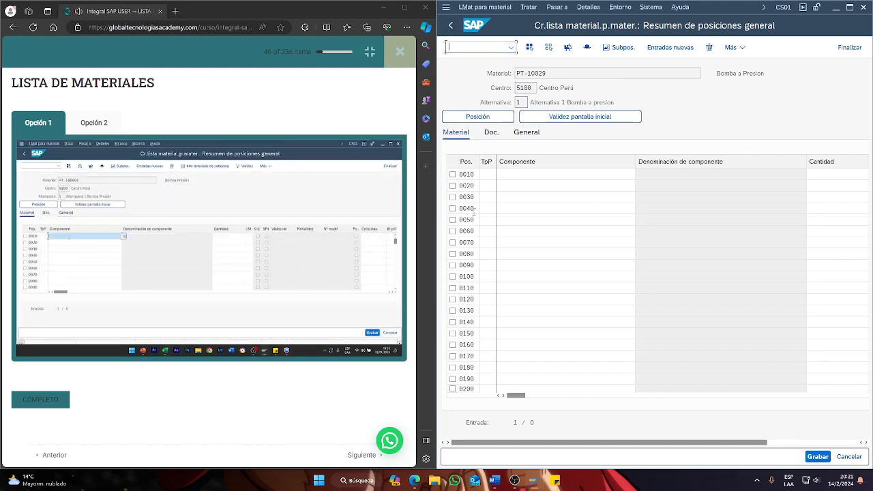
{"action": "left_click", "coordinate": [512, 173]}
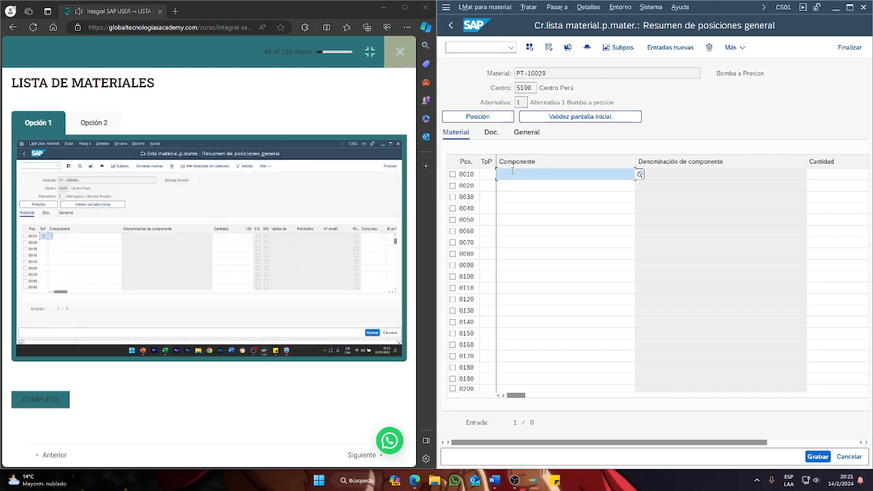
{"action": "left_click", "coordinate": [496, 175]}
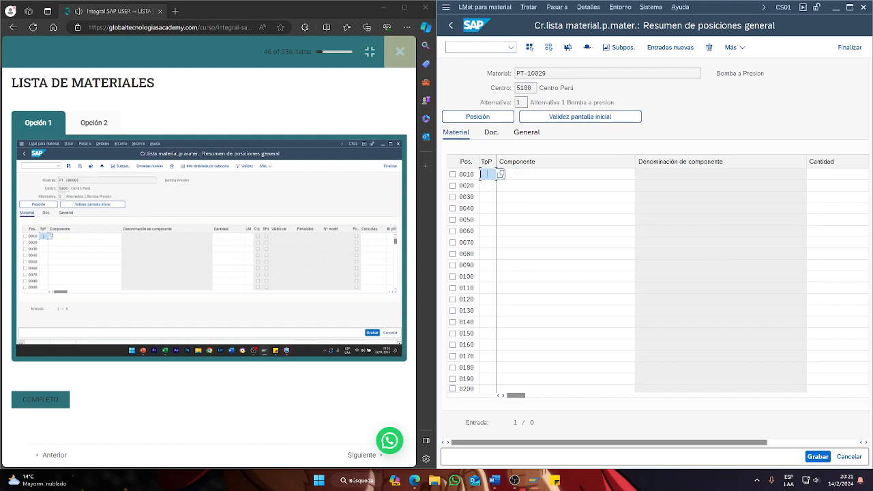
{"action": "left_click", "coordinate": [485, 174]}
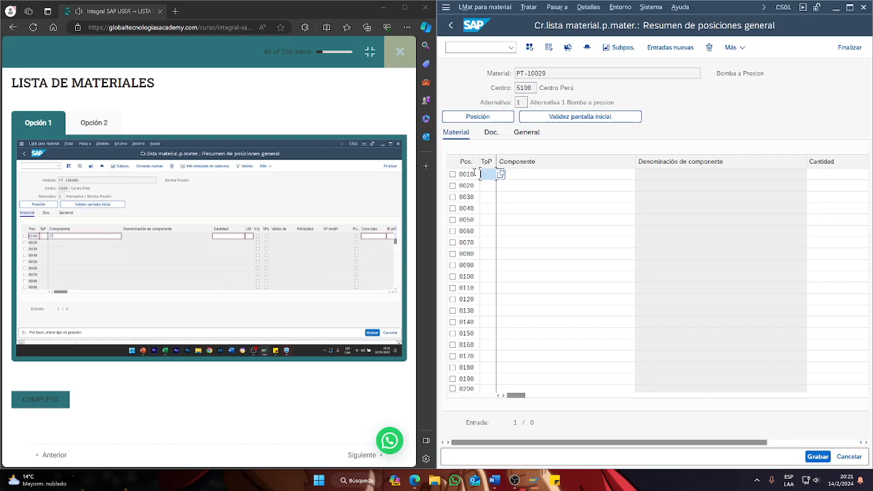
{"action": "left_click", "coordinate": [474, 173]}
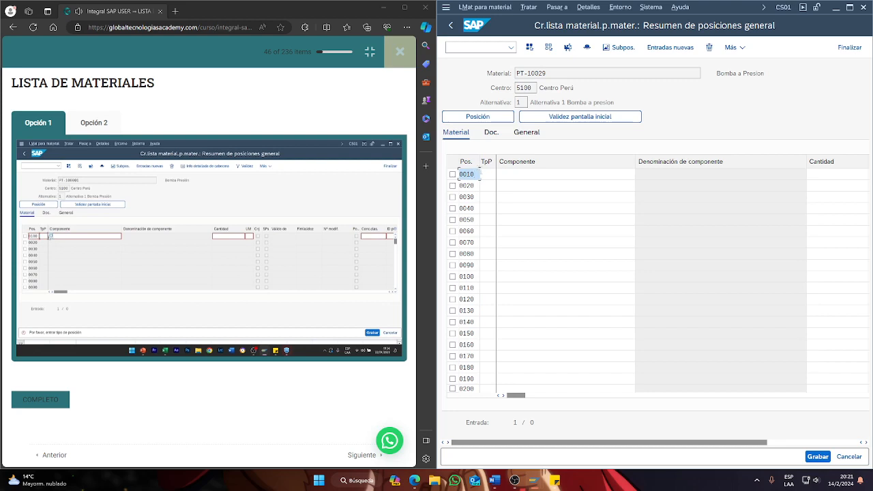
{"action": "key", "text": "BackSpace"}
{"action": "key", "text": "BackSpace"}
{"action": "key", "text": "BackSpace"}
{"action": "type", "text": "100"}
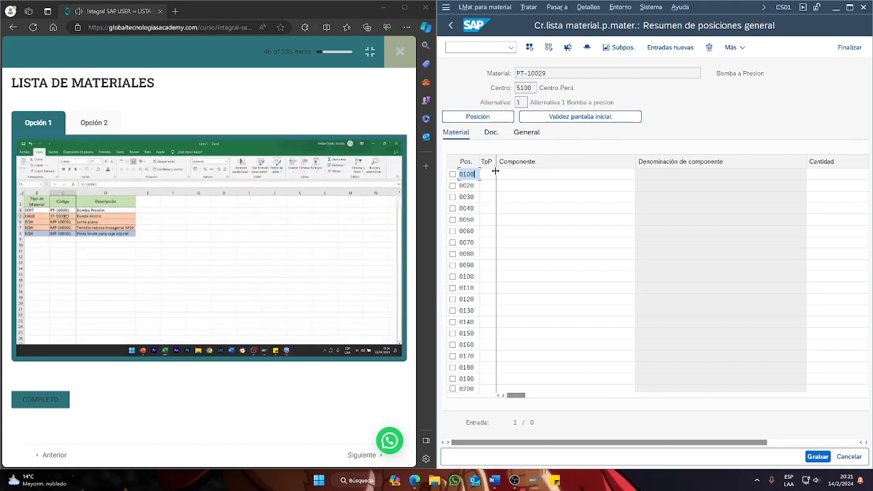
{"action": "key", "text": "Tab"}
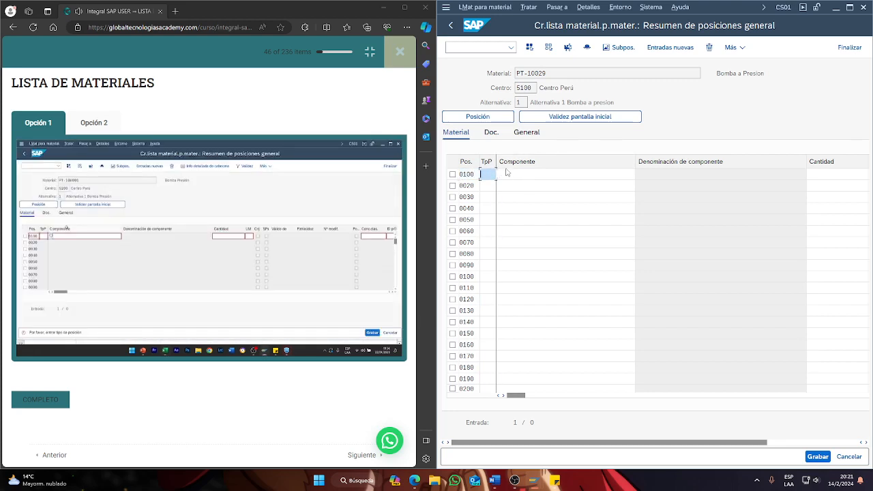
Set the item type of item 0100 to L (Posición de almacén).
{"action": "left_click", "coordinate": [493, 176]}
{"action": "left_click", "coordinate": [501, 174]}
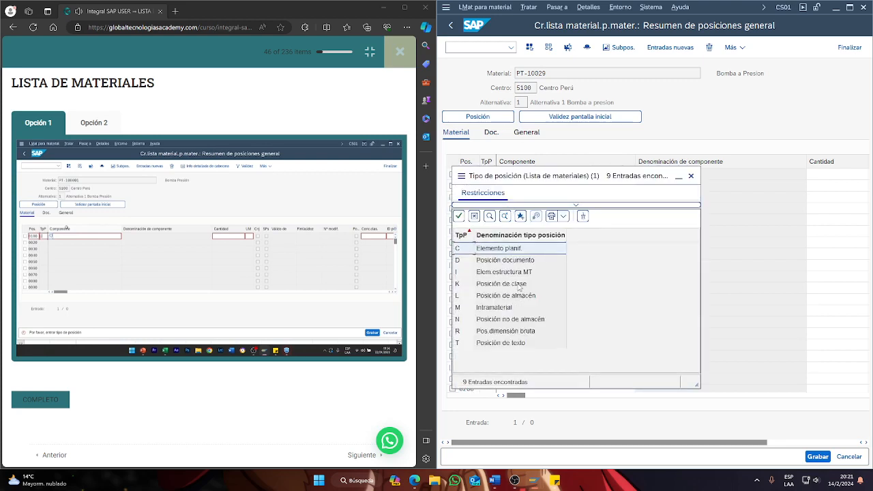
{"action": "double_click", "coordinate": [508, 295]}
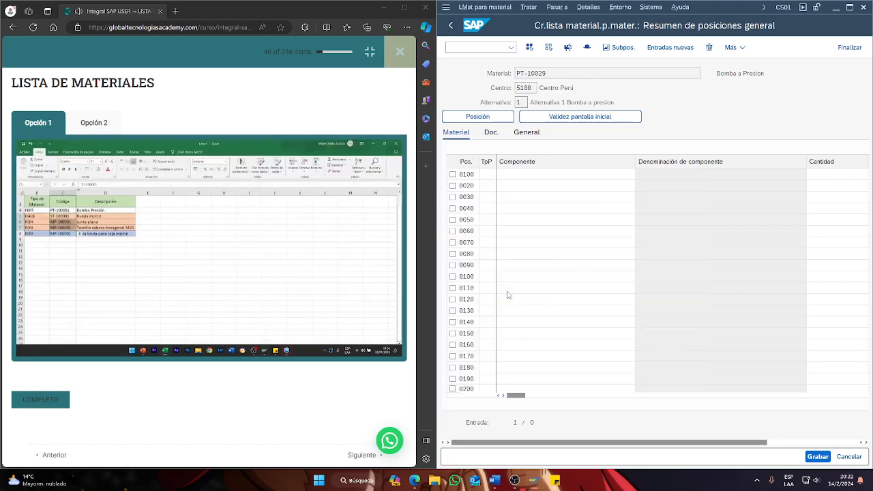
Copy the semi-finished material code ST-100030 from the sticky note into item 0100 as its component.
{"action": "left_click", "coordinate": [517, 174]}
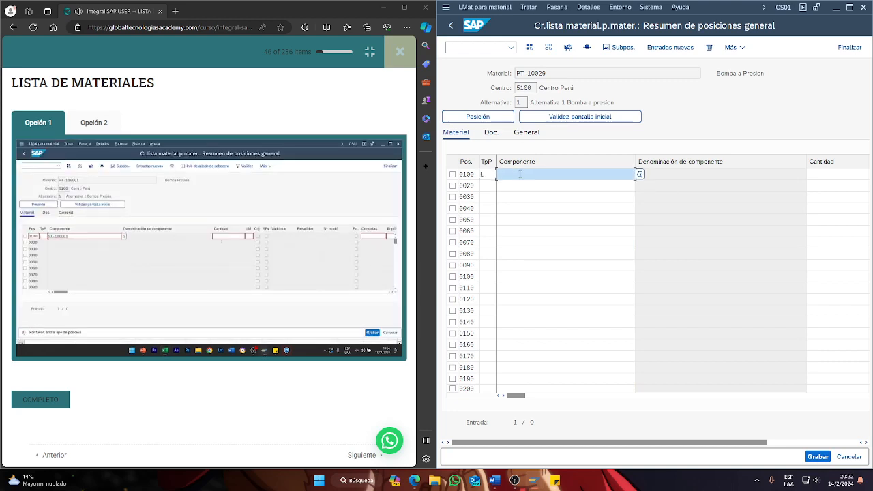
{"action": "left_click", "coordinate": [556, 482]}
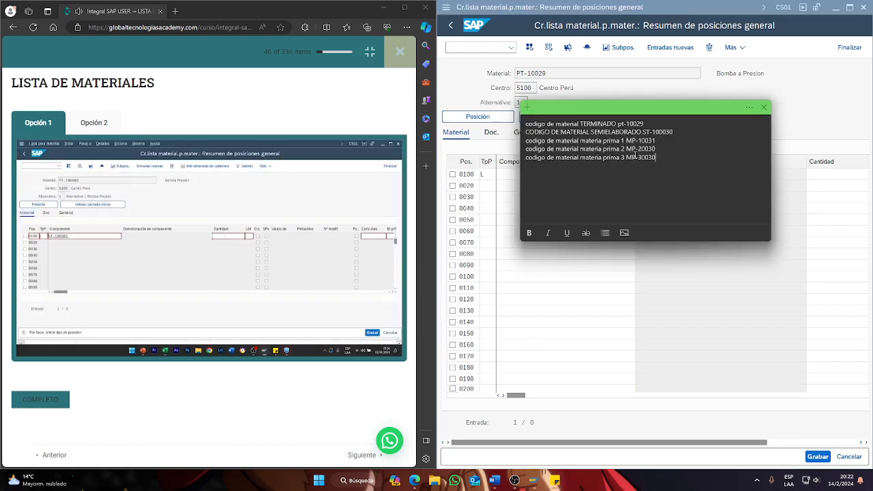
{"action": "left_click_drag", "start_coordinate": [643, 132], "coordinate": [674, 130]}
{"action": "key", "text": "ctrl+c"}
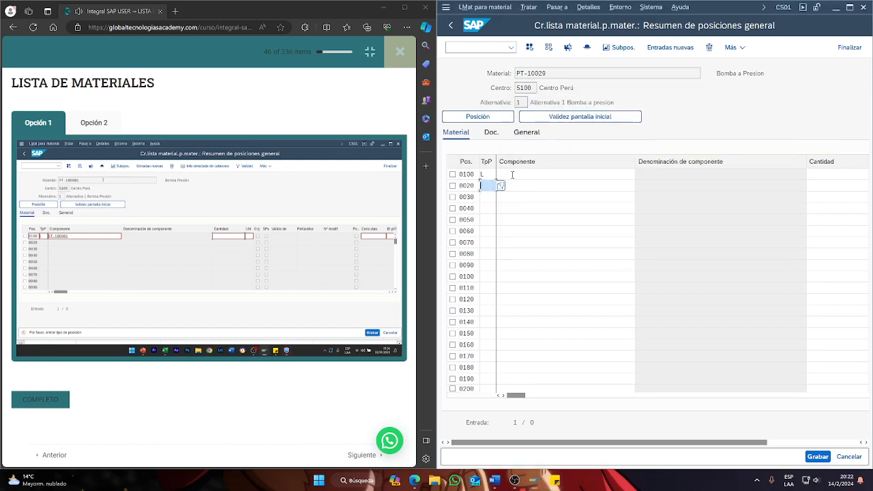
{"action": "left_click", "coordinate": [518, 174]}
{"action": "key", "text": "ctrl+v"}
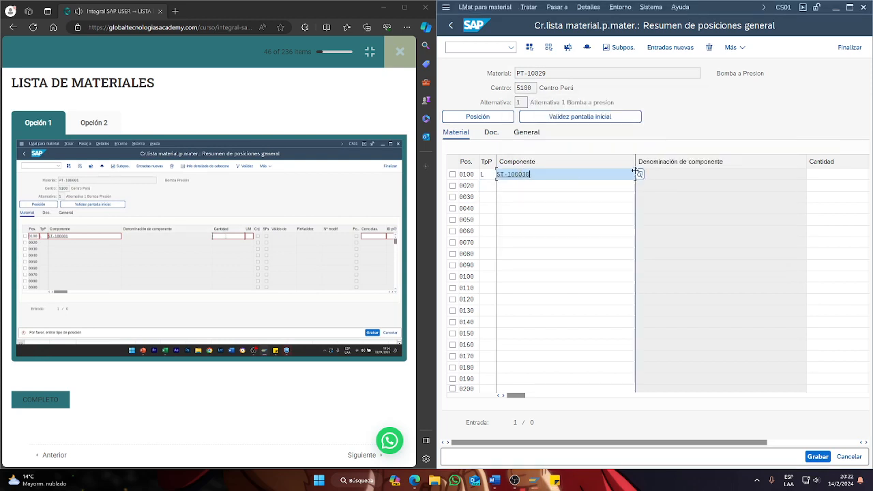
Narrow the component description column and enter a quantity of 1 for item 0100.
{"action": "left_click", "coordinate": [810, 175]}
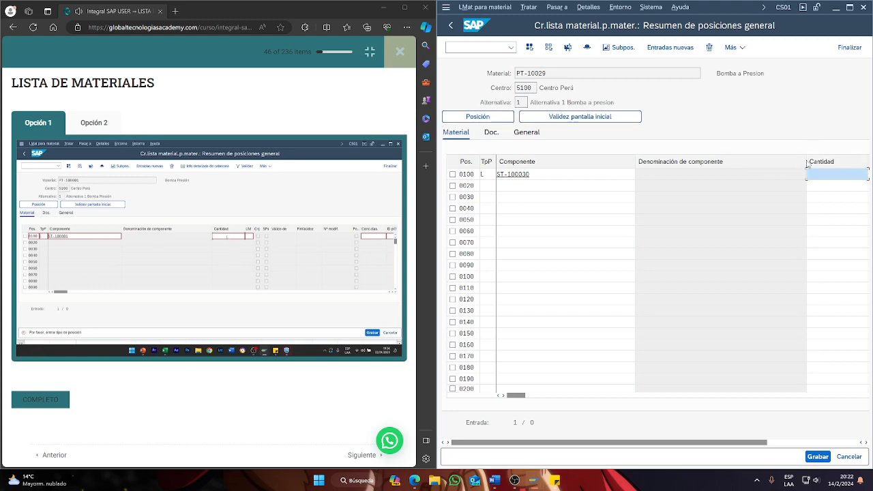
{"action": "left_click_drag", "start_coordinate": [806, 161], "coordinate": [693, 170]}
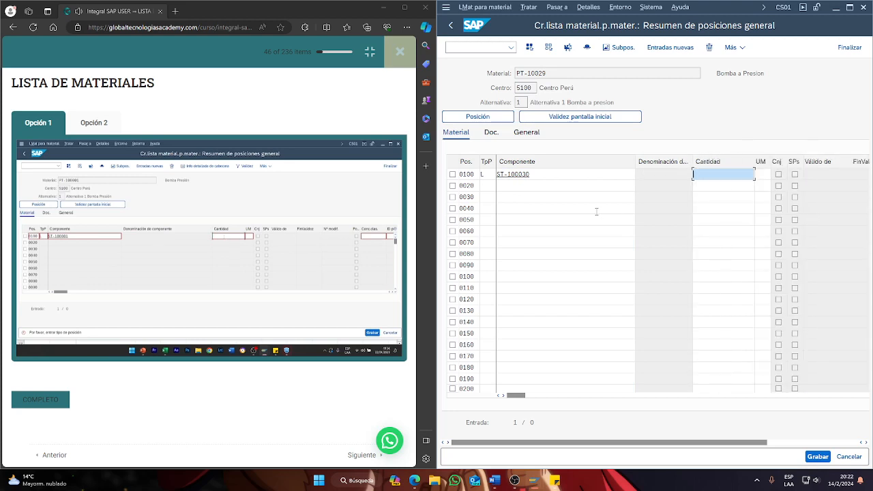
{"action": "type", "text": "1"}
{"action": "key", "text": "Return"}
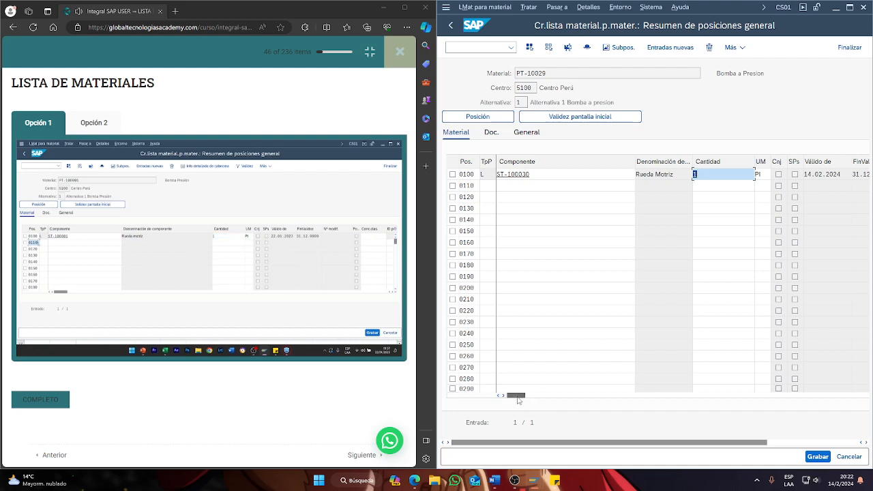
Set the item type of item 0110 to L.
{"action": "mouse_move", "coordinate": [516, 395]}
{"action": "left_mouse_down"}
{"action": "mouse_move", "coordinate": [650, 403]}
{"action": "mouse_move", "coordinate": [516, 396]}
{"action": "left_mouse_up"}
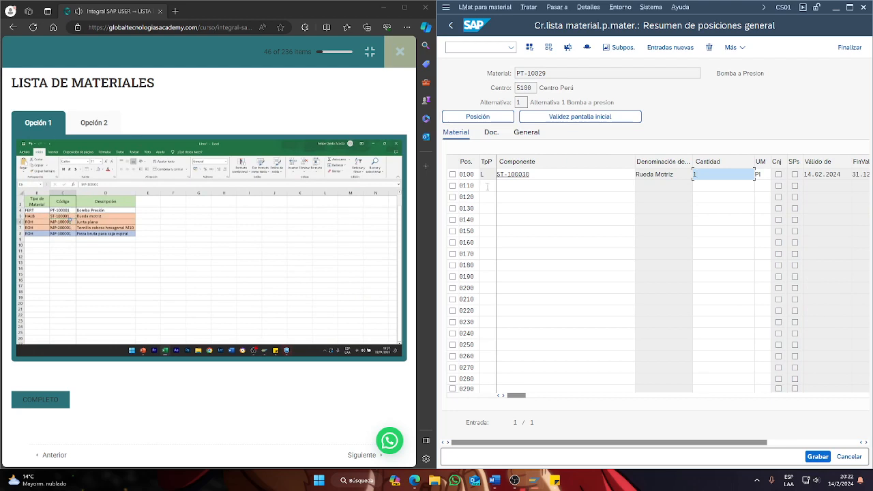
{"action": "left_click", "coordinate": [488, 186]}
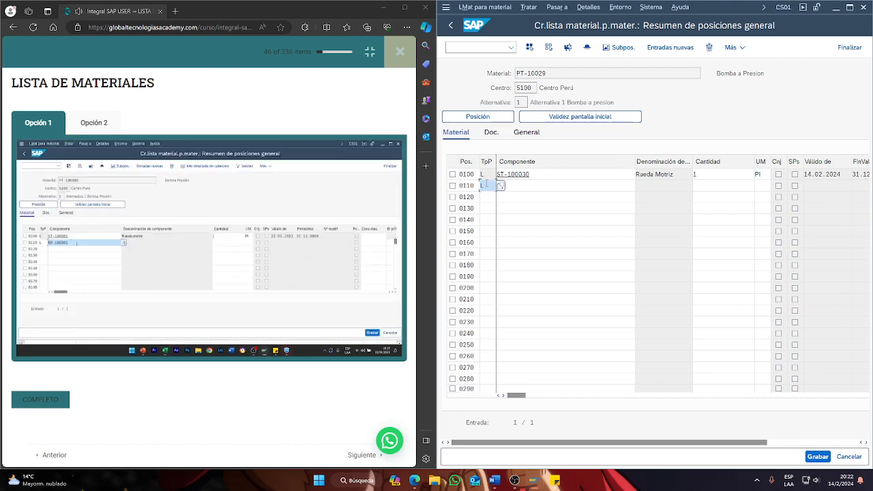
{"action": "left_click", "coordinate": [548, 188]}
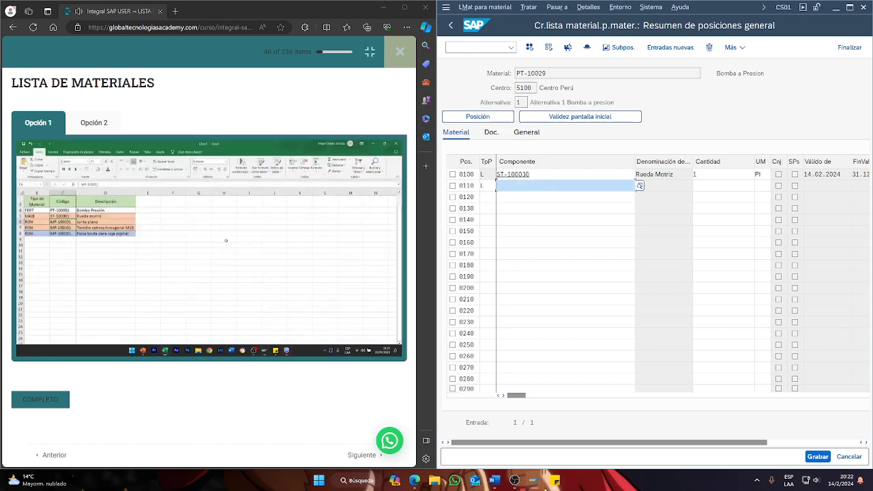
Copy the raw material 1 code MP-10031 from the sticky note into item 0110 as its component, with a quantity of 1.
{"action": "mouse_move", "coordinate": [514, 480]}
{"action": "mouse_move", "coordinate": [540, 396]}
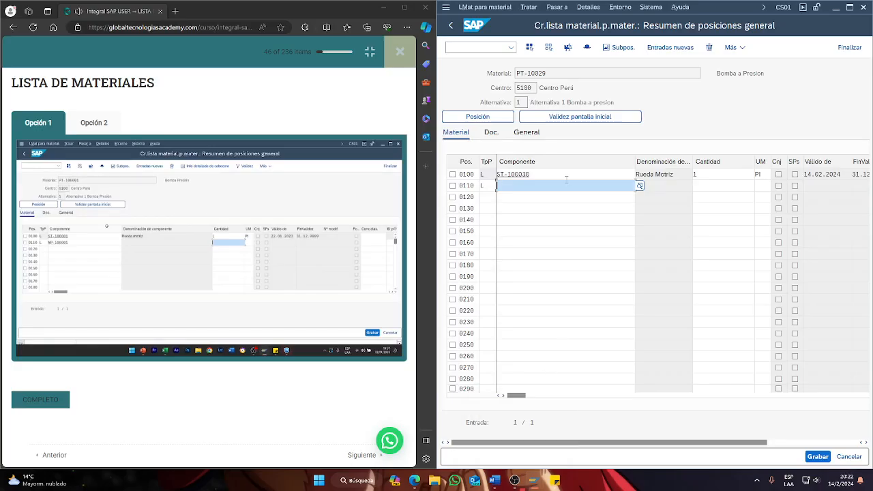
{"action": "left_click", "coordinate": [555, 480]}
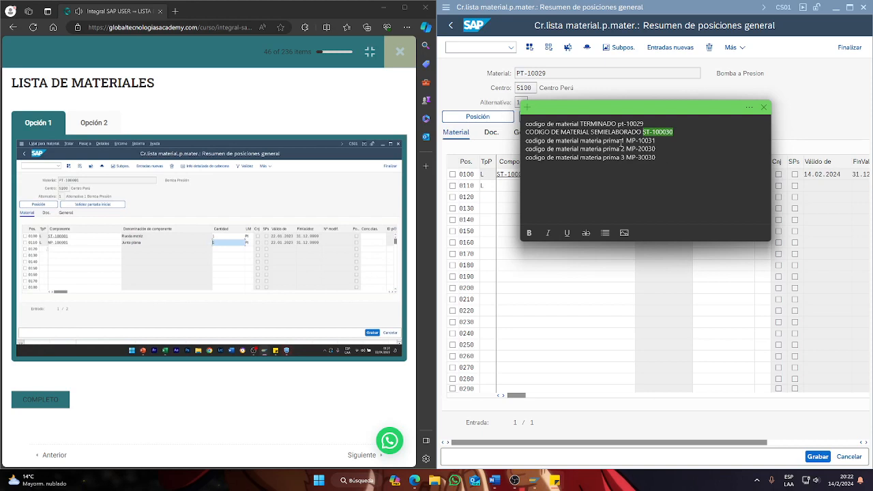
{"action": "left_click_drag", "start_coordinate": [622, 140], "coordinate": [657, 140]}
{"action": "key", "text": "ctrl+c"}
{"action": "left_click", "coordinate": [508, 185]}
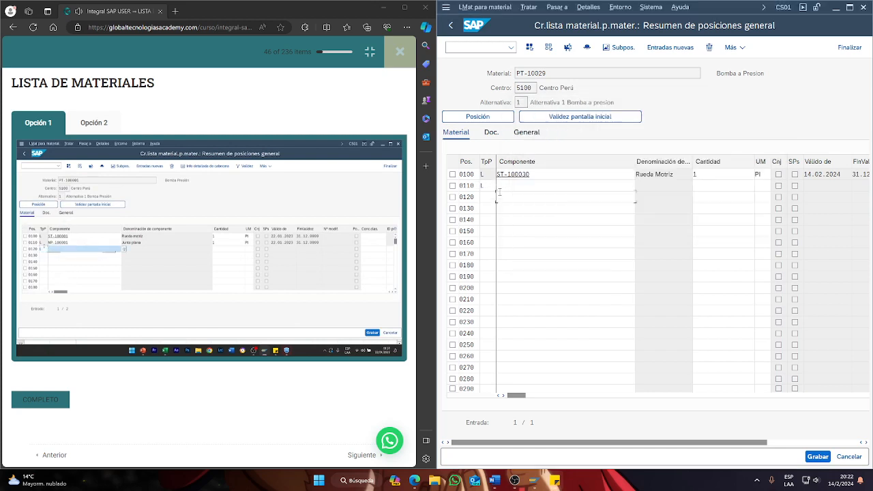
{"action": "key", "text": "ctrl+v"}
{"action": "left_click", "coordinate": [706, 190]}
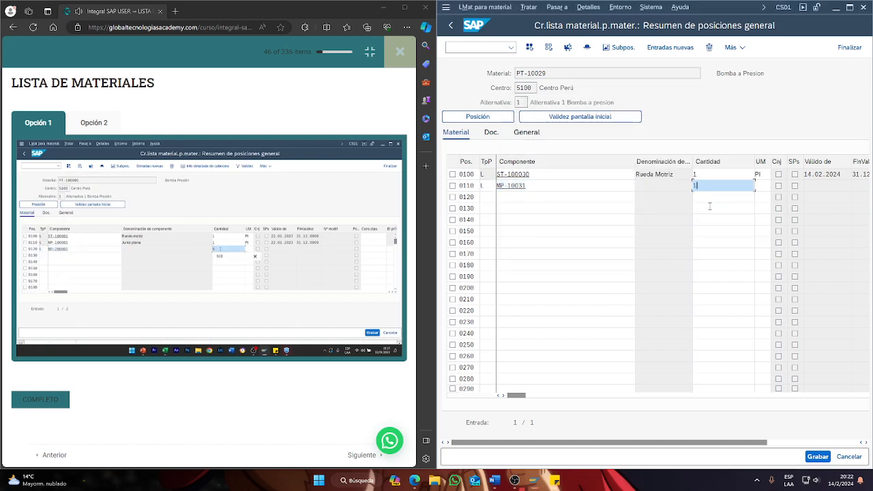
{"action": "key", "text": "Return"}
Set the item type of item 0120 to L.
{"action": "left_click", "coordinate": [510, 197]}
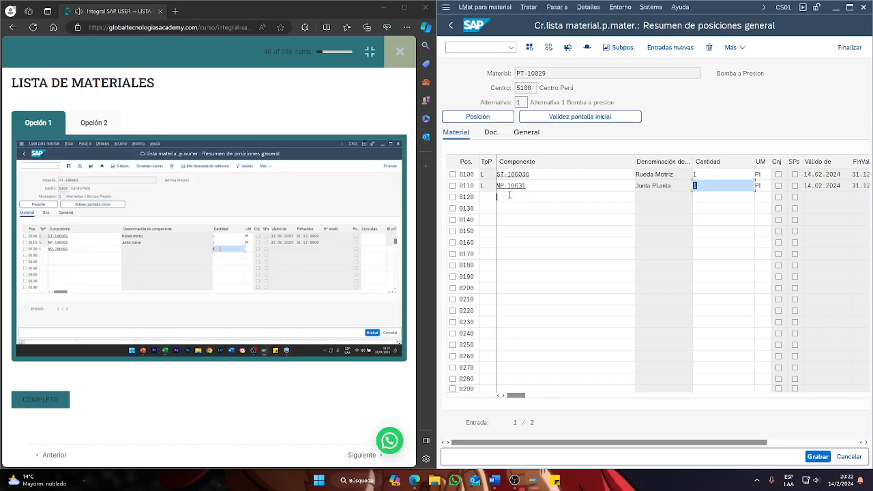
{"action": "left_click", "coordinate": [485, 198]}
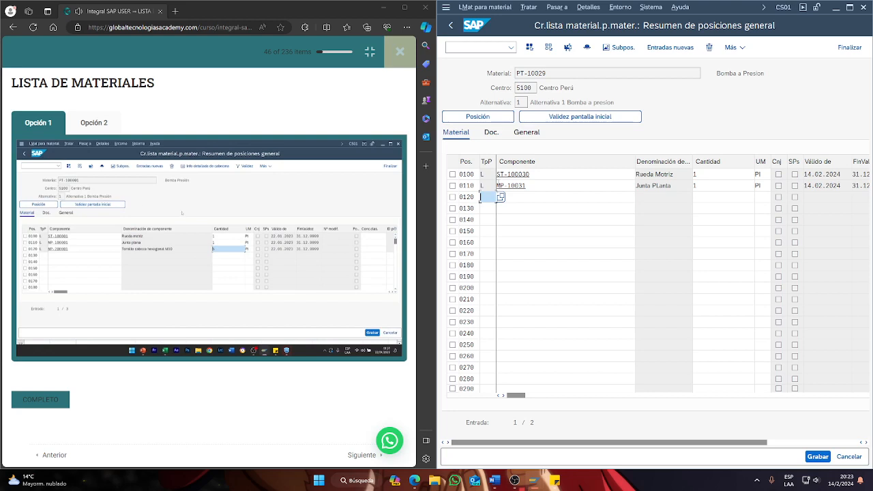
{"action": "left_click", "coordinate": [556, 196]}
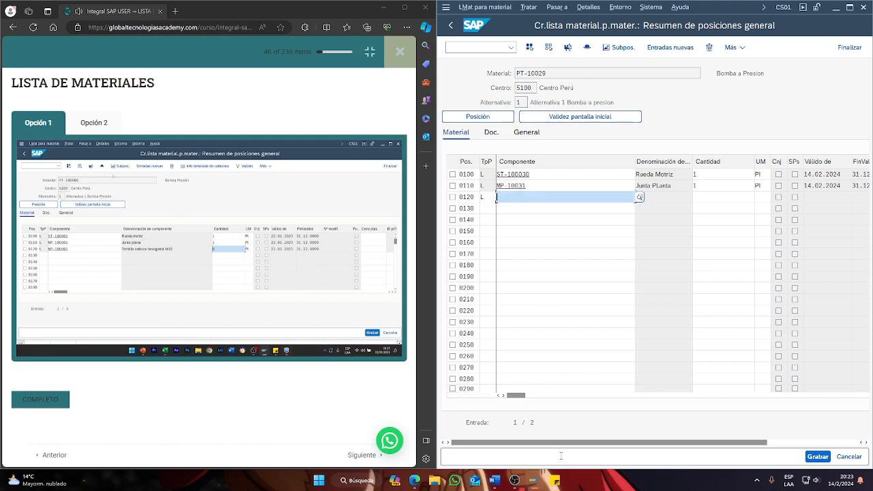
Copy the raw material 2 code MP-20030 from the sticky note into item 0120 as its component, with a quantity of 1.
{"action": "left_click", "coordinate": [554, 480]}
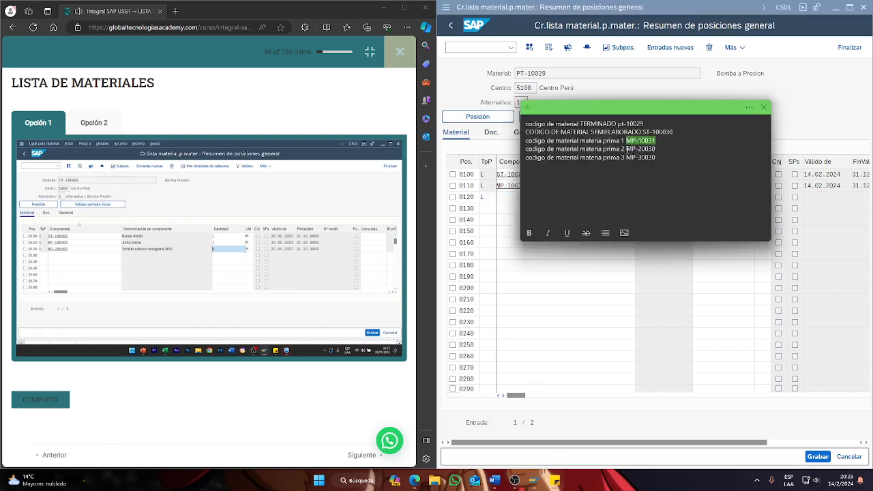
{"action": "left_click_drag", "start_coordinate": [626, 148], "coordinate": [656, 149]}
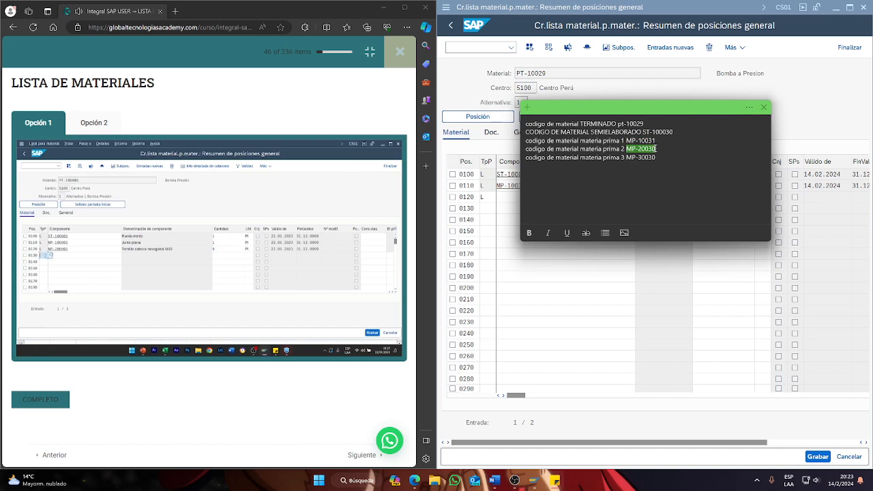
{"action": "key", "text": "ctrl+c"}
{"action": "left_click", "coordinate": [546, 263]}
{"action": "left_click", "coordinate": [498, 197]}
{"action": "key", "text": "ctrl+v"}
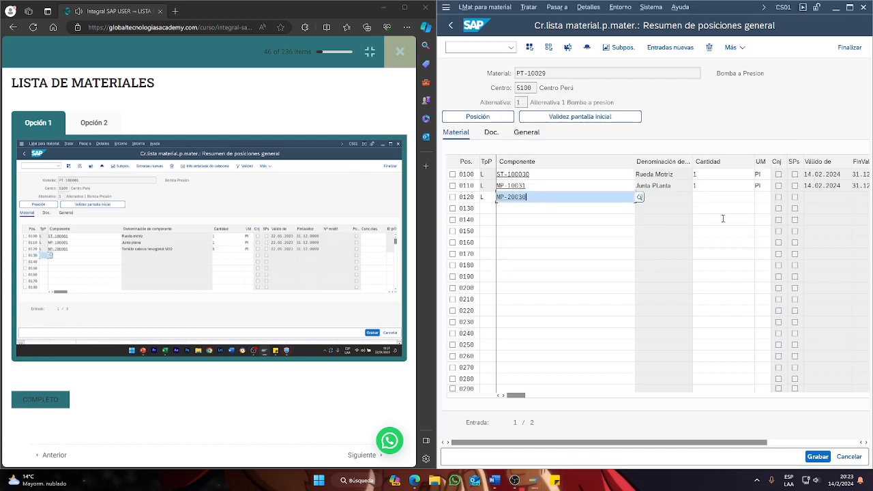
{"action": "left_click", "coordinate": [712, 197]}
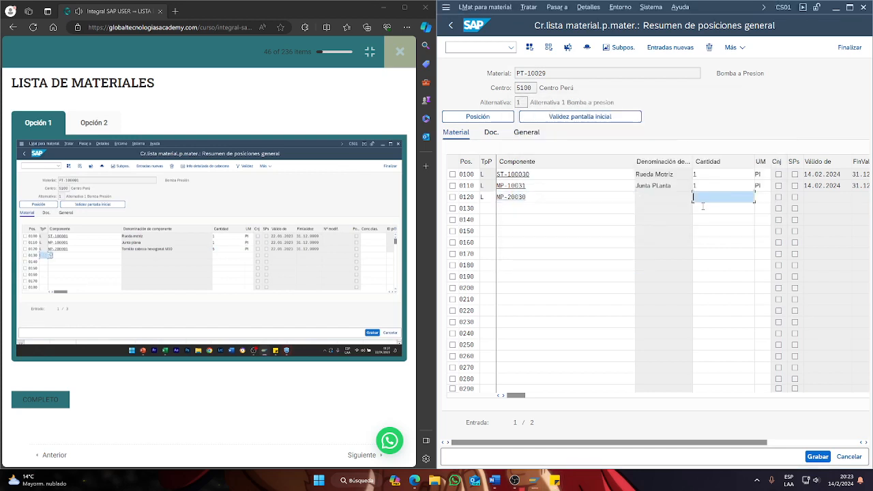
{"action": "type", "text": "1"}
{"action": "key", "text": "Return"}
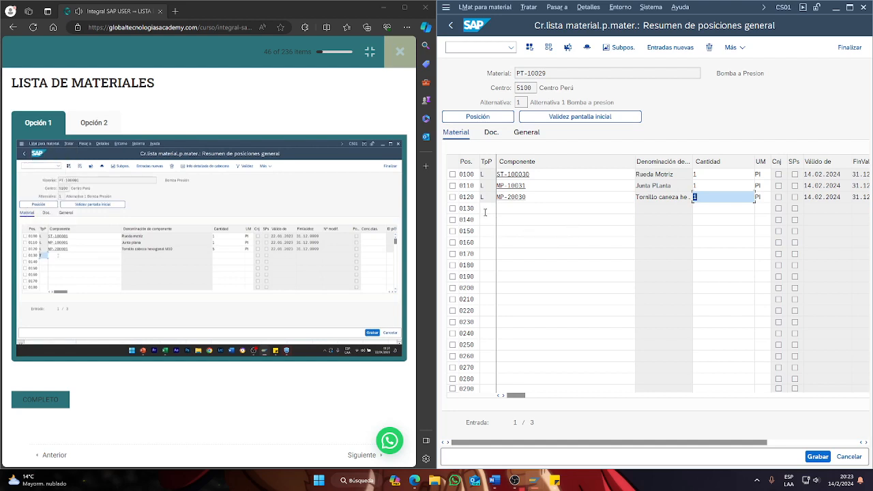
Choose item type T (Posición de texto) for item 0130 from the list of possible types.
{"action": "left_click", "coordinate": [491, 208]}
{"action": "key", "text": "F4"}
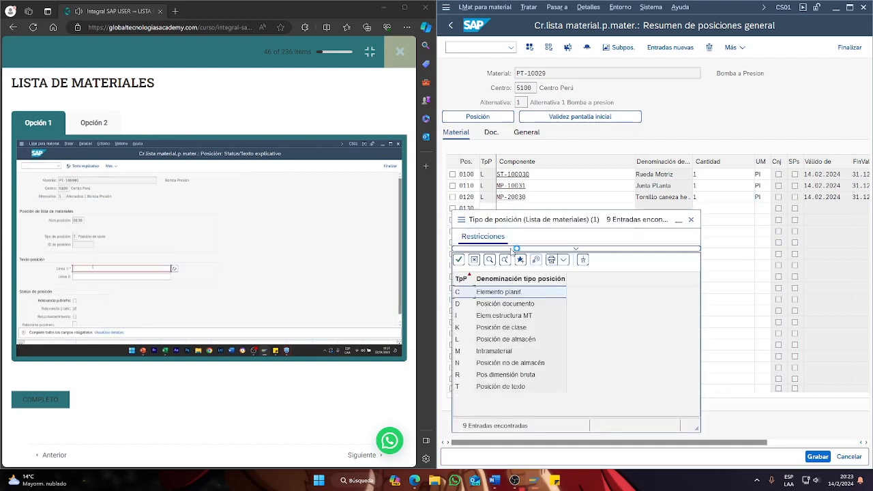
{"action": "double_click", "coordinate": [481, 387]}
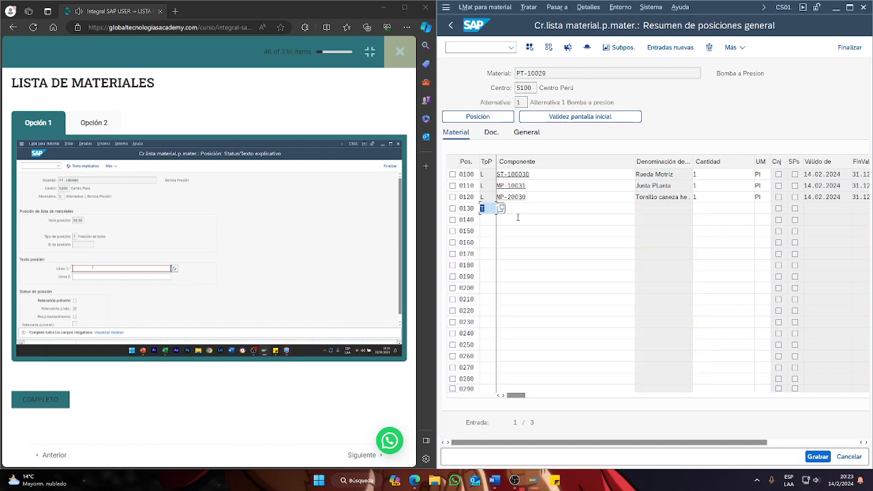
Enter "Validar Correcto Ensamble" as the first text line of text item 0130 and return to the item overview.
{"action": "key", "text": "Return"}
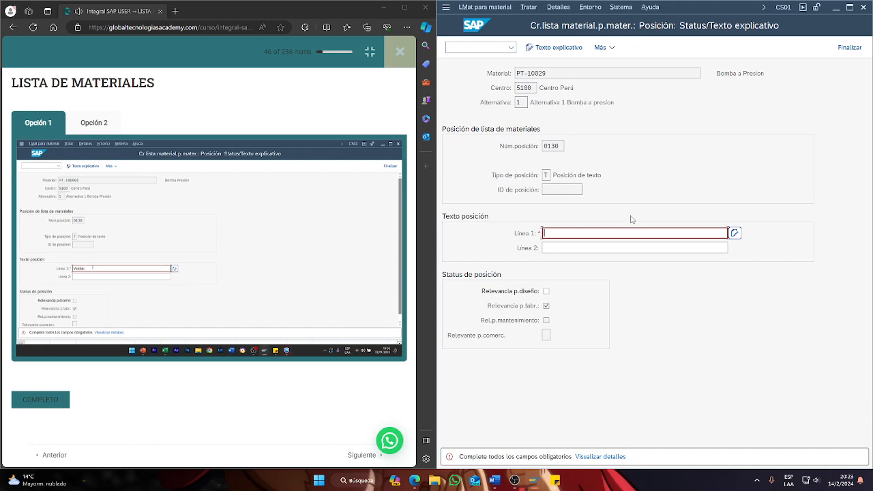
{"action": "type", "text": "Validar"}
{"action": "type", "text": "Correcto Ensamble"}
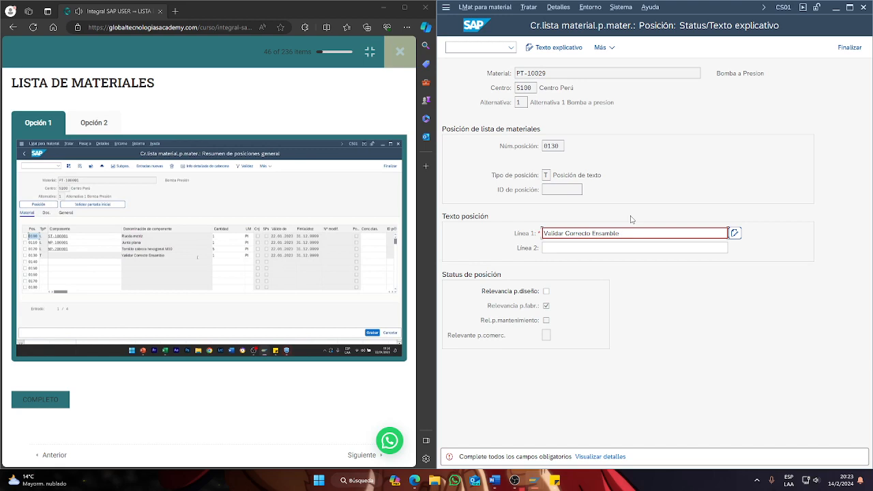
{"action": "key", "text": "Return"}
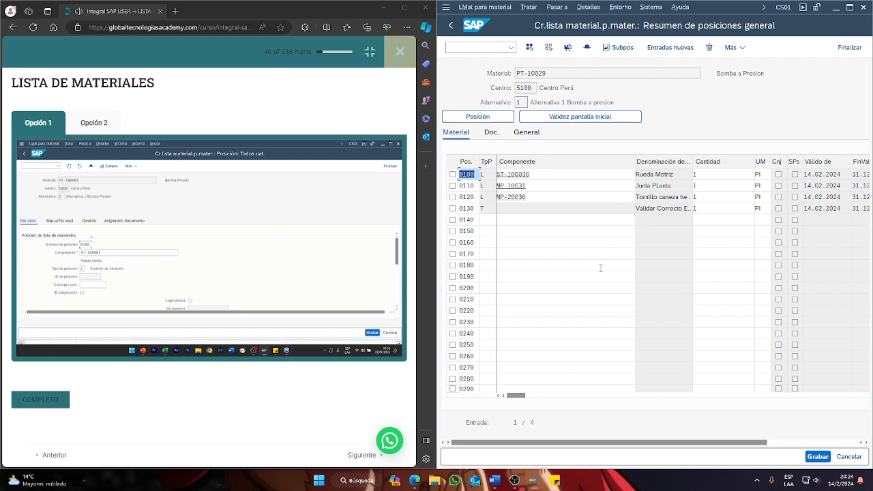
Pause the course video in the browser, rewind it 10 seconds and resume playback.
{"action": "scroll", "coordinate": [807, 405], "scroll_direction": "down", "scroll_amount": 4}
{"action": "scroll", "coordinate": [702, 399], "scroll_direction": "up", "scroll_amount": 4}
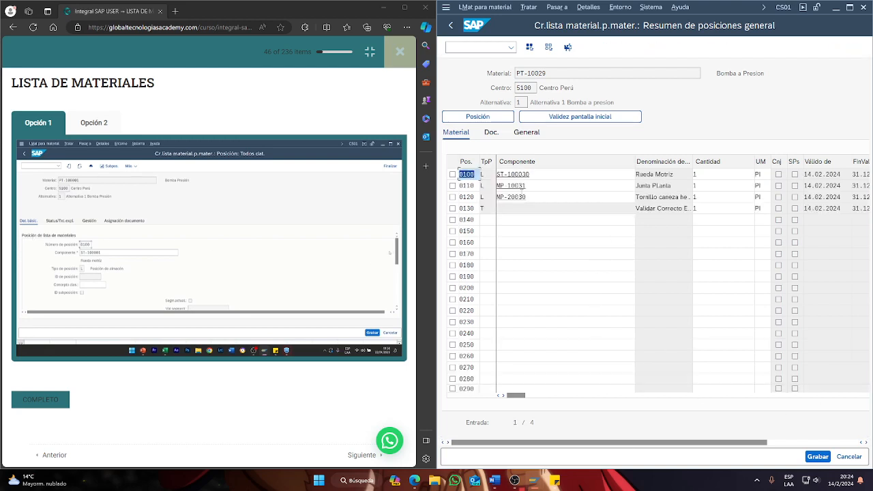
{"action": "left_click", "coordinate": [136, 265]}
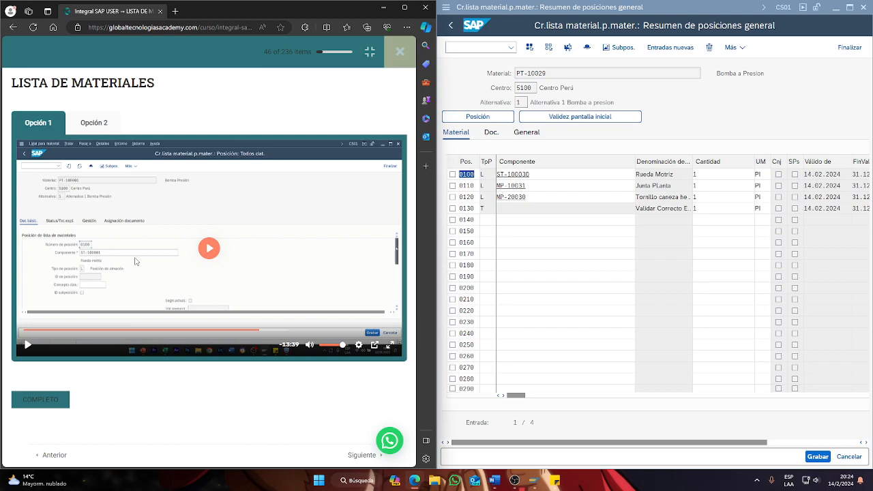
{"action": "key", "text": "Left"}
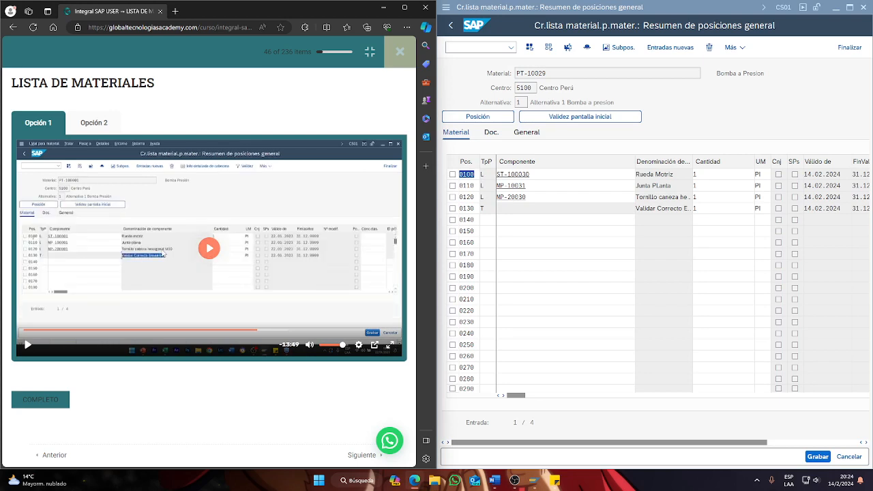
{"action": "left_click", "coordinate": [205, 249]}
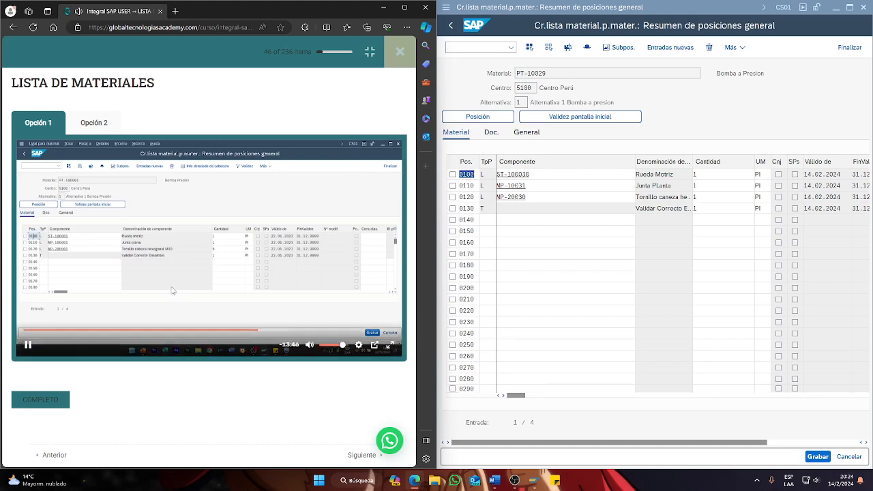
Open the details of item 0100 and review its basic data, including the quantity and general data.
{"action": "double_click", "coordinate": [469, 173]}
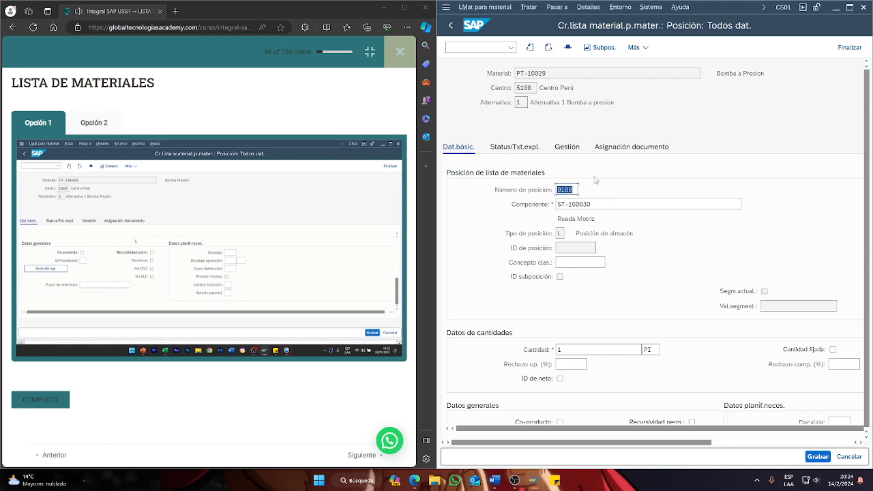
{"action": "scroll", "coordinate": [606, 279], "scroll_direction": "down", "scroll_amount": 3}
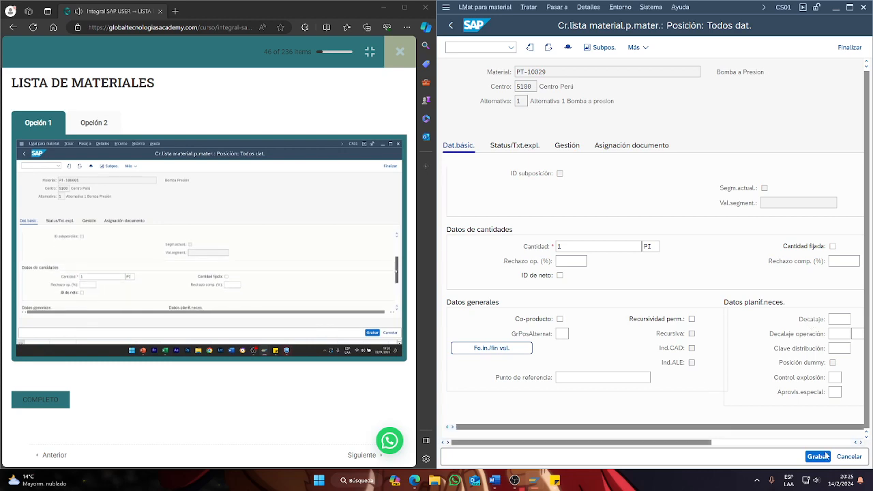
{"action": "left_click_drag", "start_coordinate": [705, 445], "coordinate": [639, 452]}
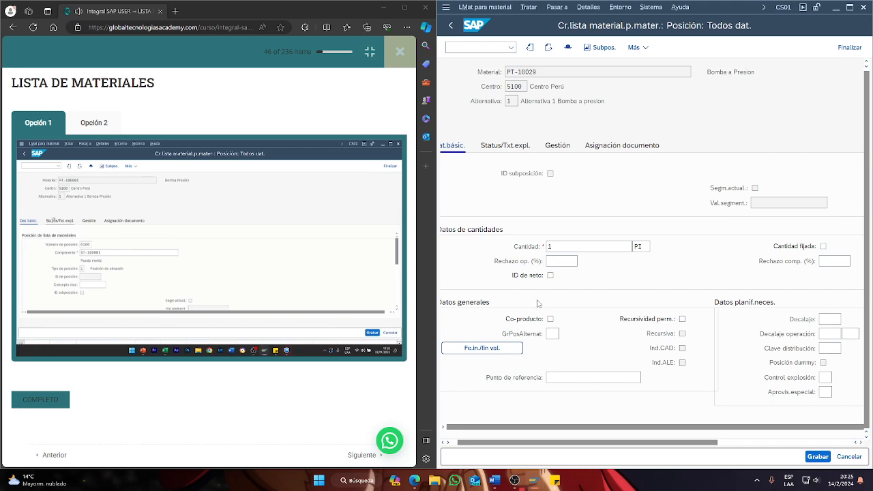
Review the status and text data of item 0100, including the possible values for costing relevance (Relevancia CC) and the production storage location field.
{"action": "left_click", "coordinate": [502, 146]}
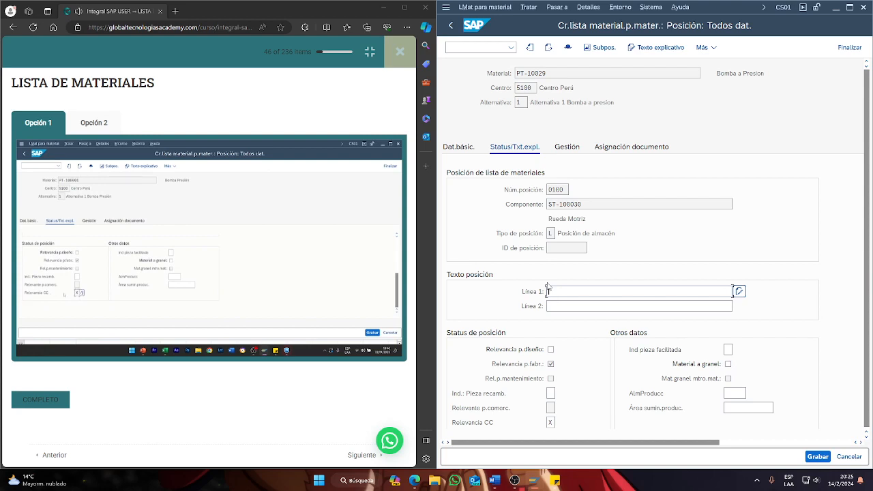
{"action": "scroll", "coordinate": [593, 352], "scroll_direction": "down", "scroll_amount": 1}
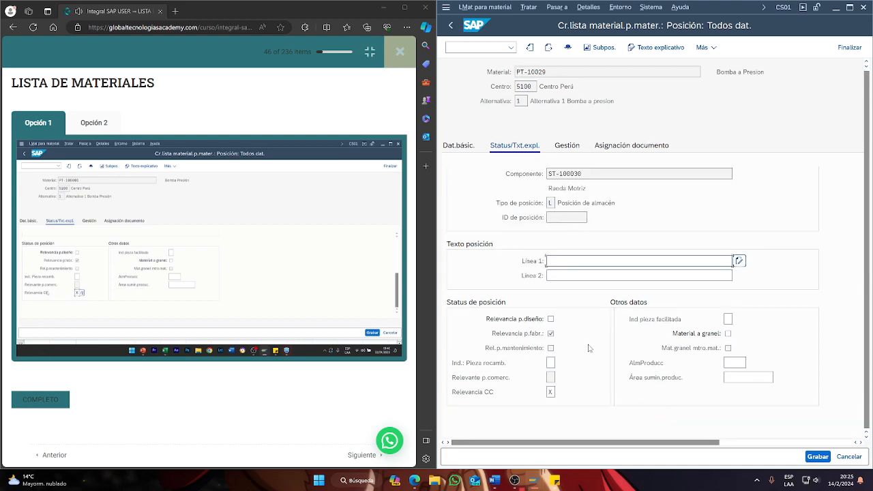
{"action": "left_click", "coordinate": [554, 393]}
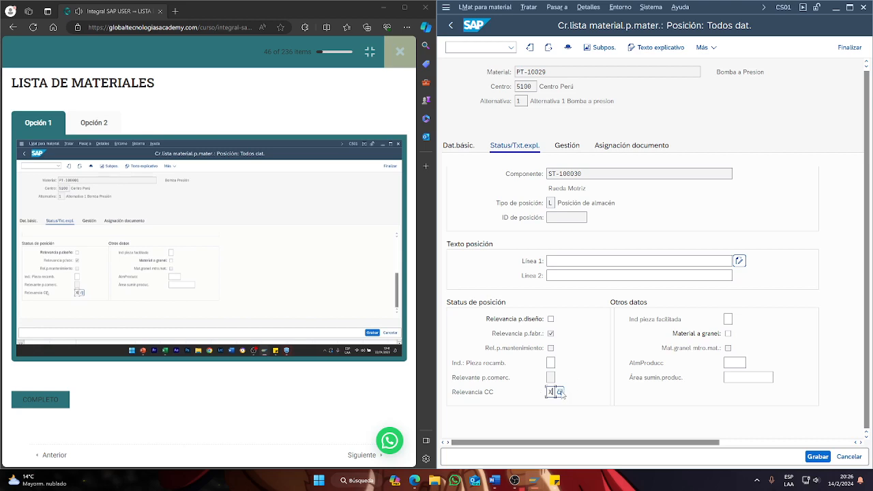
{"action": "left_click", "coordinate": [559, 392]}
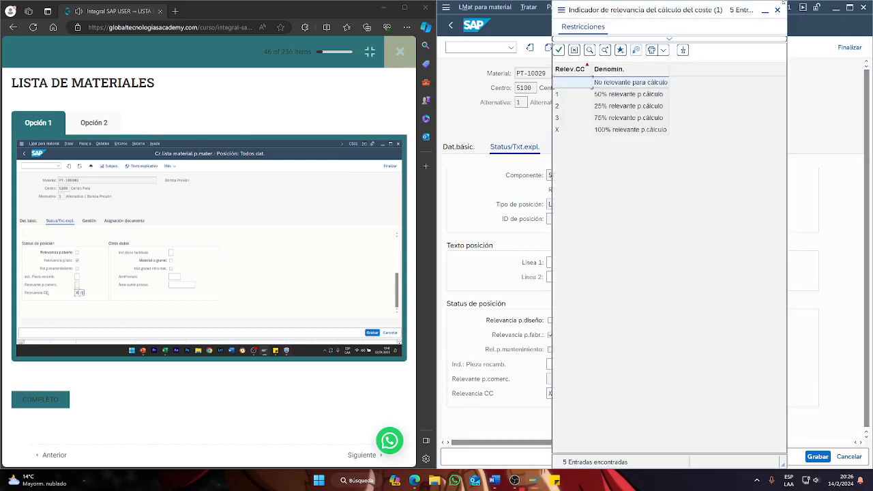
{"action": "left_click", "coordinate": [778, 10]}
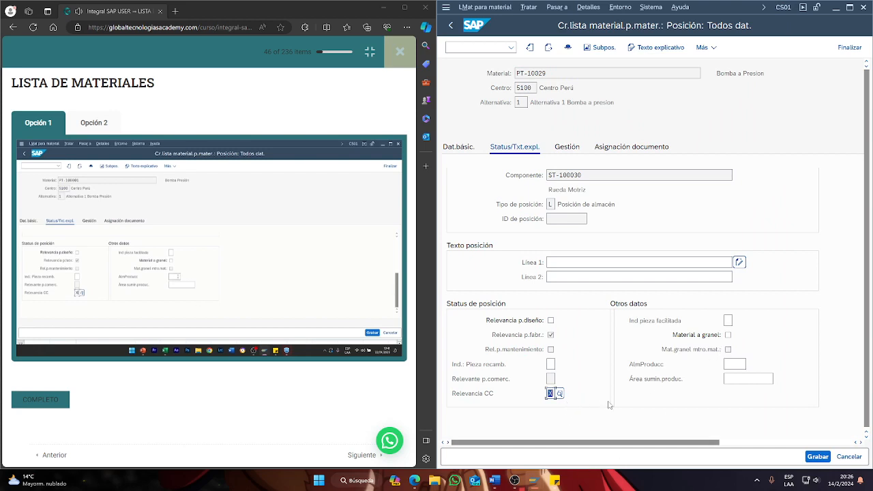
{"action": "left_click", "coordinate": [738, 362]}
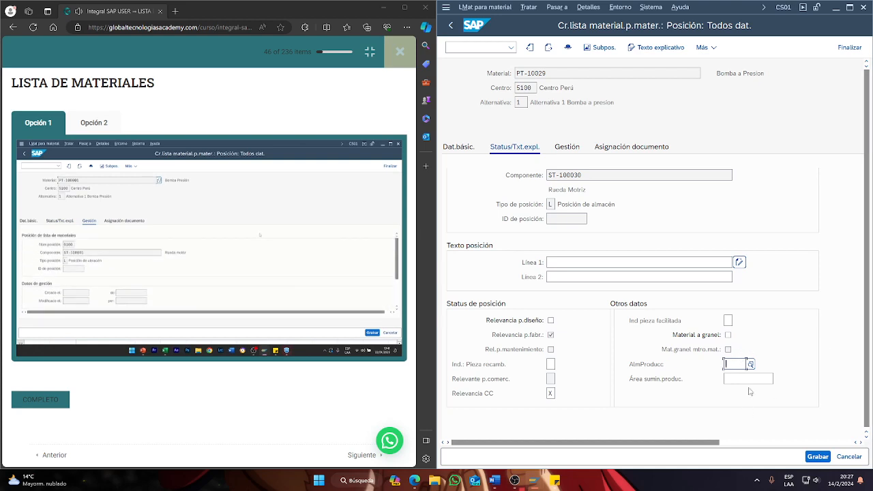
Review the management data and document assignment of item 0100.
{"action": "left_click", "coordinate": [570, 148]}
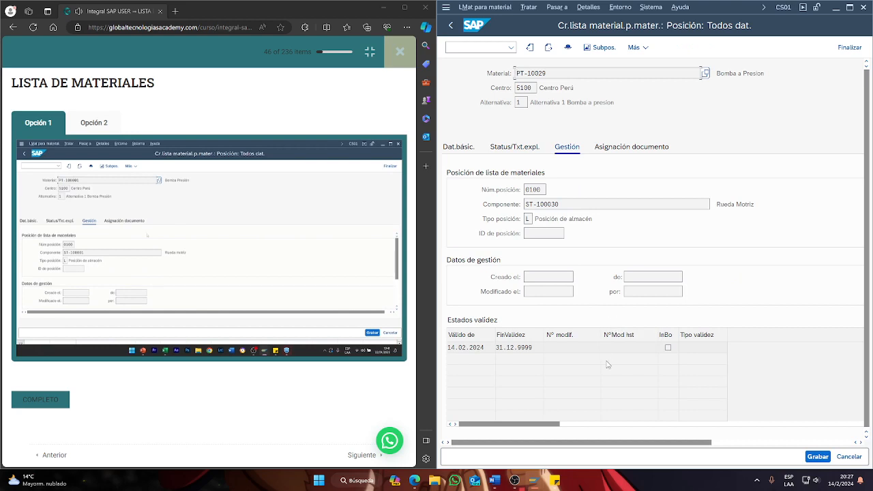
{"action": "left_click", "coordinate": [633, 151]}
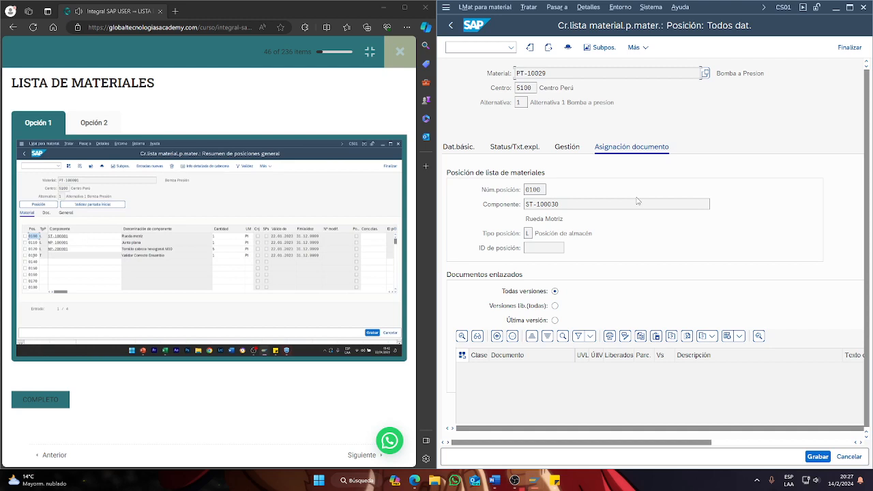
Open the details of text item 0130 and review its basic data, status and text, management data and document assignment.
{"action": "left_click", "coordinate": [453, 27]}
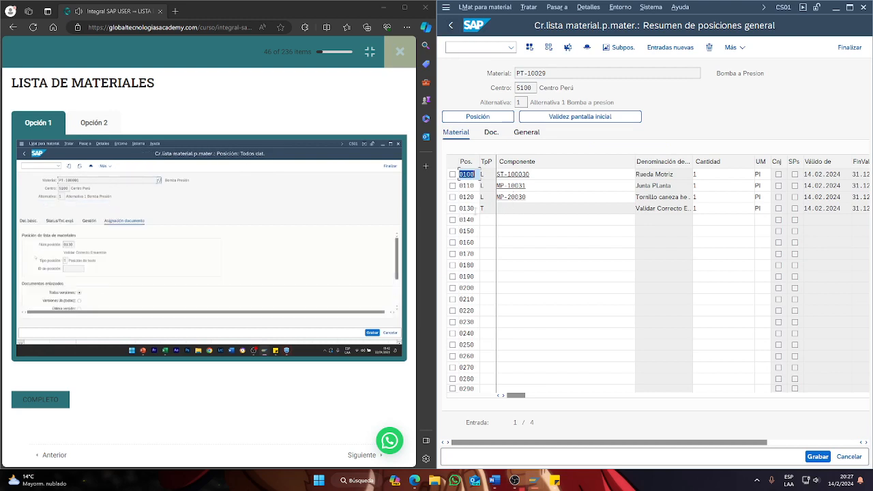
{"action": "double_click", "coordinate": [470, 208]}
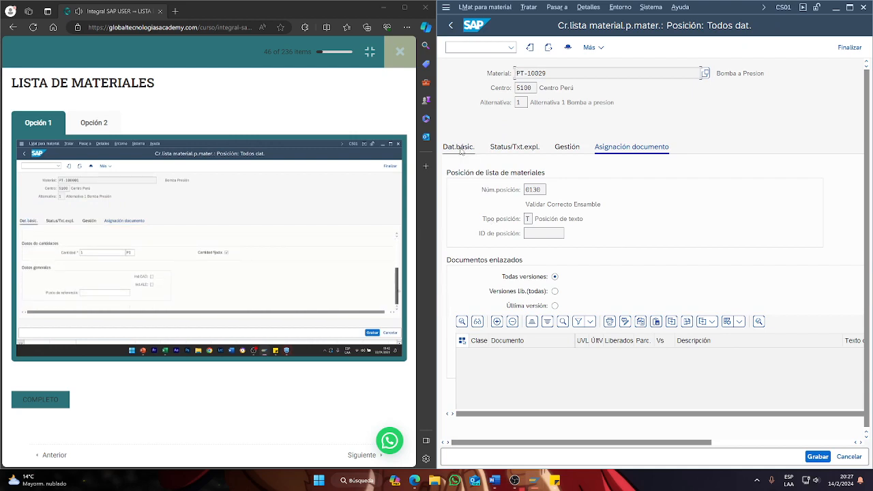
{"action": "left_click", "coordinate": [458, 147]}
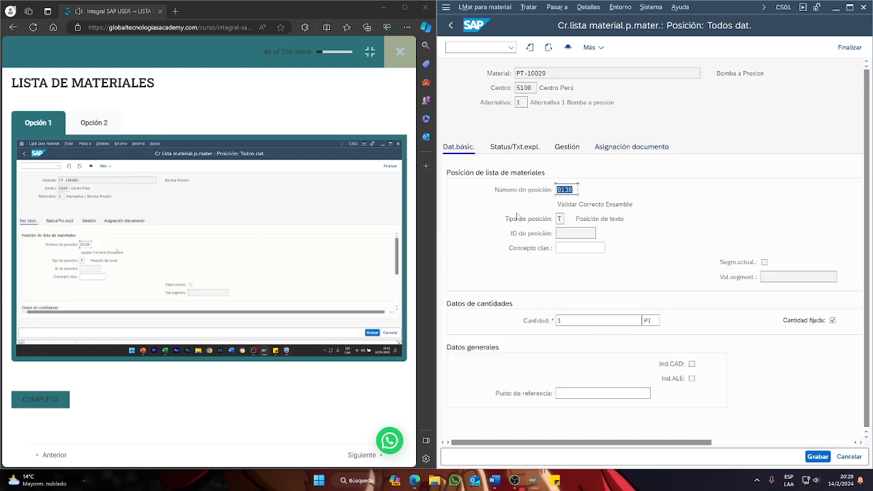
{"action": "mouse_move", "coordinate": [309, 284]}
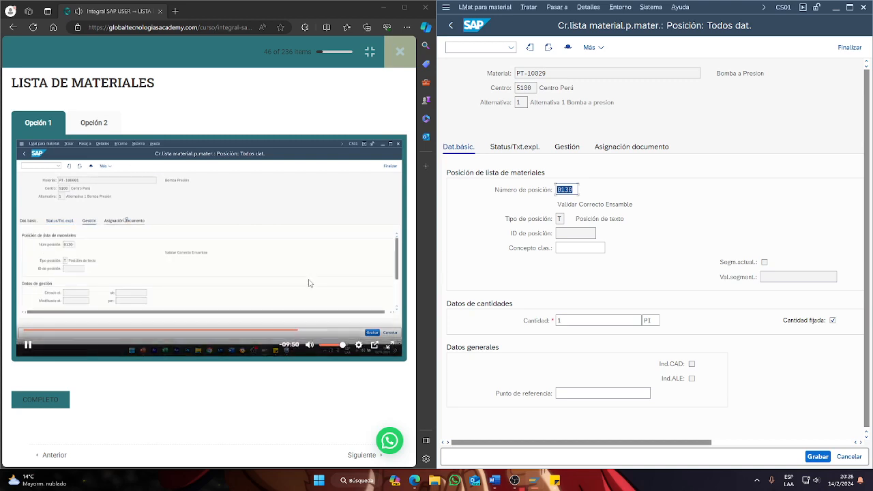
{"action": "left_click", "coordinate": [534, 152]}
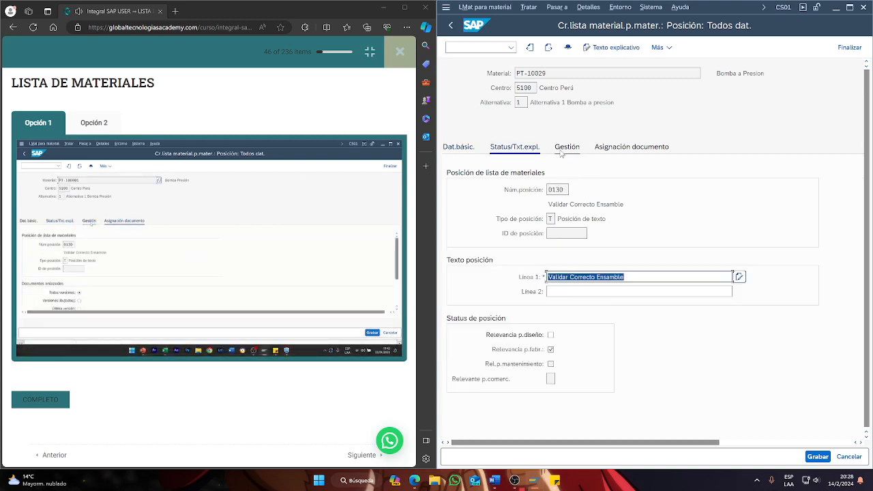
{"action": "left_click", "coordinate": [564, 150]}
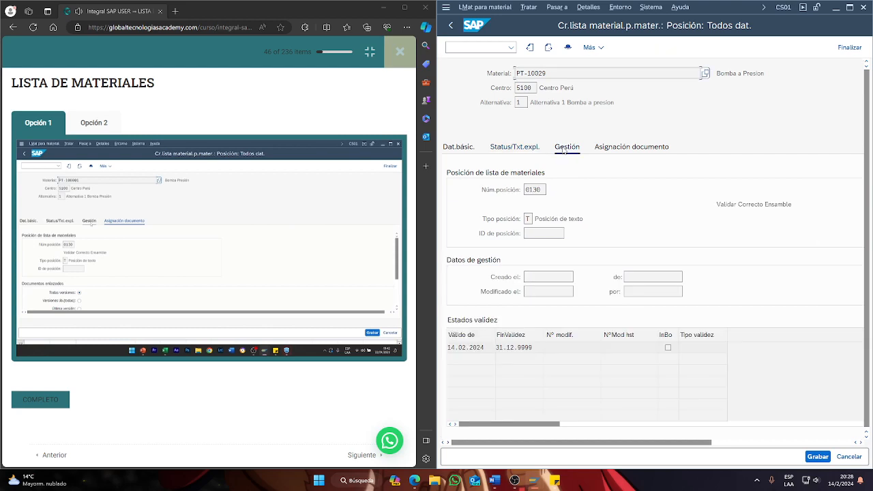
{"action": "left_click", "coordinate": [642, 144]}
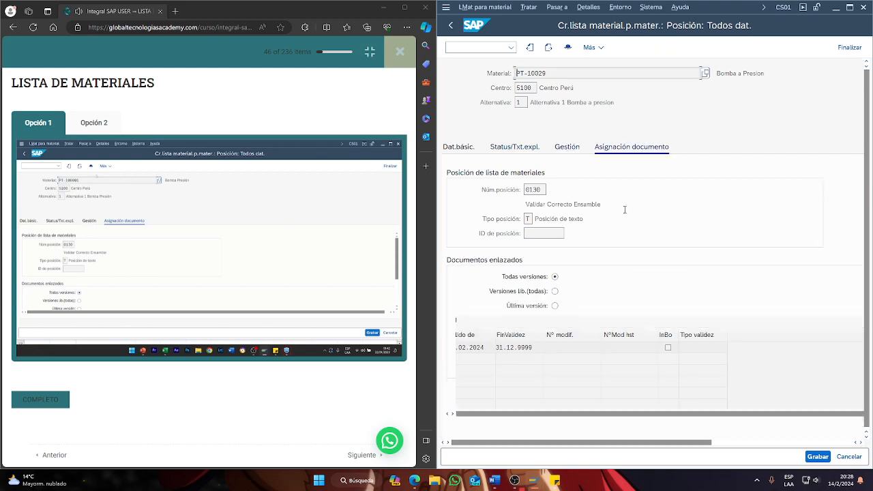
Return to the item overview and save the material list for PT-10029.
{"action": "left_click", "coordinate": [450, 26]}
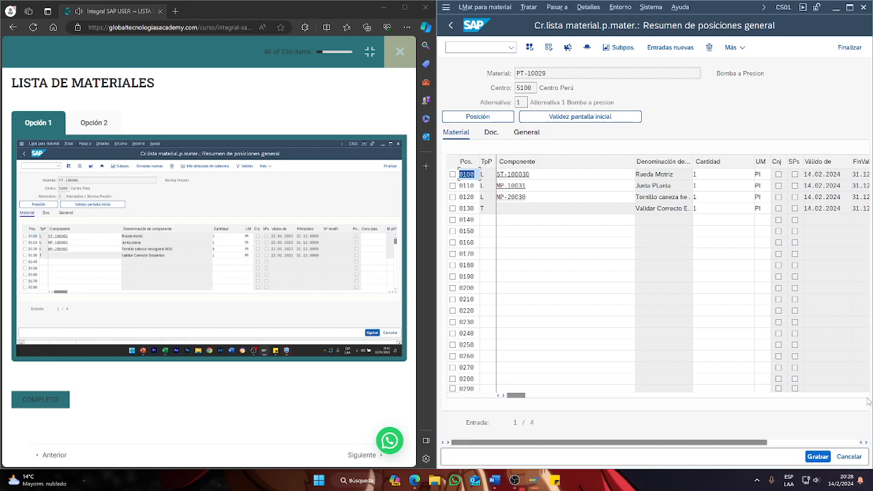
{"action": "left_click", "coordinate": [817, 456]}
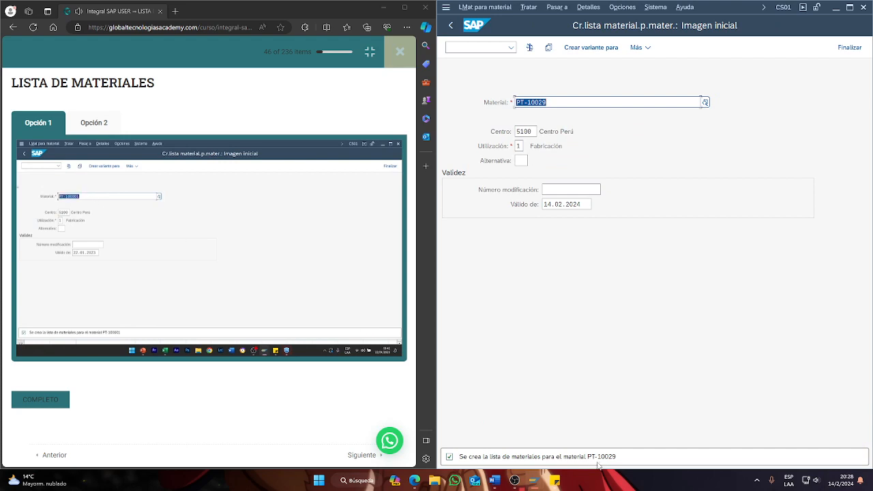
Copy the material code from the status message and record "Listad de material PT-10029" as a new line in the Notas rápidas note.
{"action": "left_click_drag", "start_coordinate": [589, 458], "coordinate": [616, 468]}
{"action": "key", "text": "ctrl+c"}
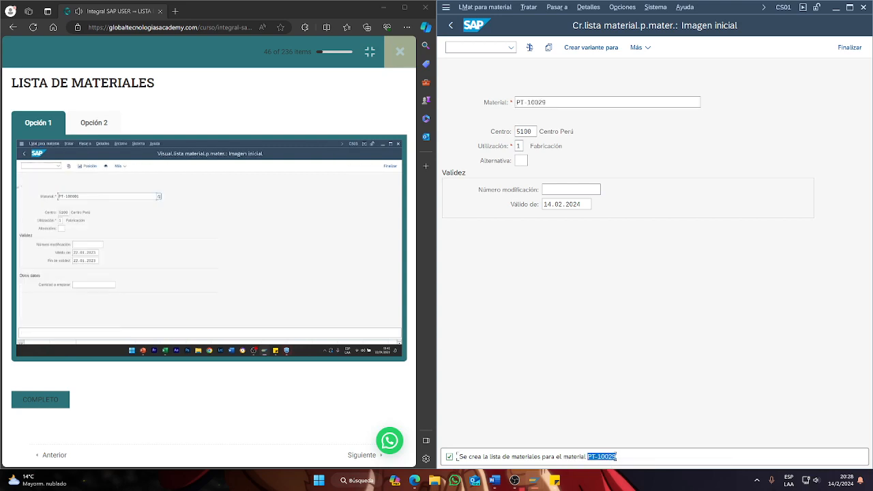
{"action": "left_click", "coordinate": [555, 480]}
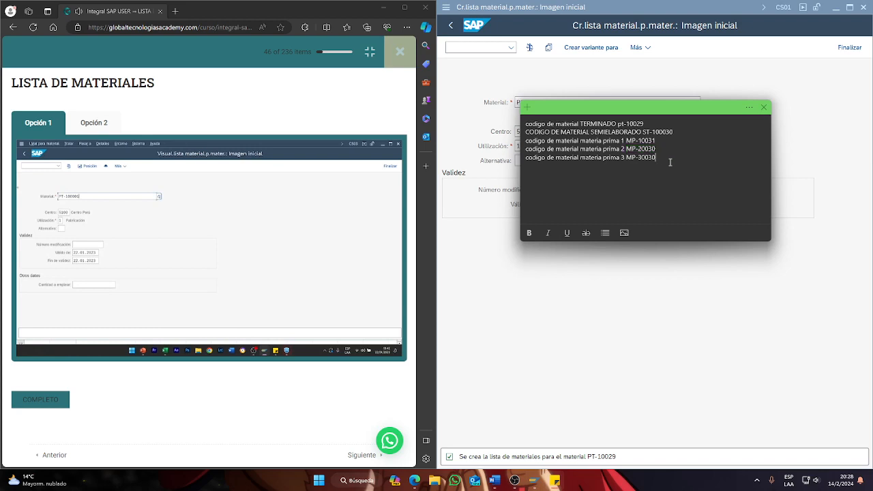
{"action": "type", "text": "Listad e ma"}
{"action": "key", "text": "BackSpace"}
{"action": "key", "text": "BackSpace"}
{"action": "key", "text": "BackSpace"}
{"action": "key", "text": "BackSpace"}
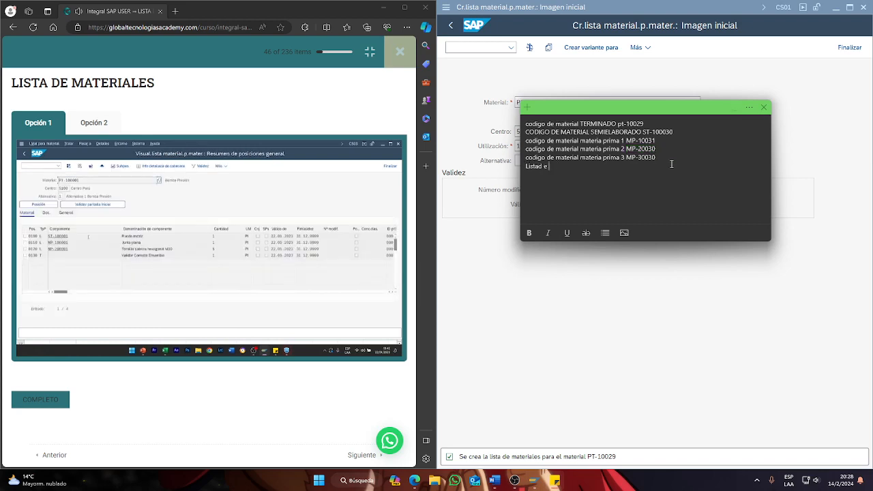
{"action": "type", "text": "de material"}
{"action": "key", "text": "ctrl+v"}
{"action": "left_click", "coordinate": [311, 101]}
{"action": "left_click", "coordinate": [657, 285]}
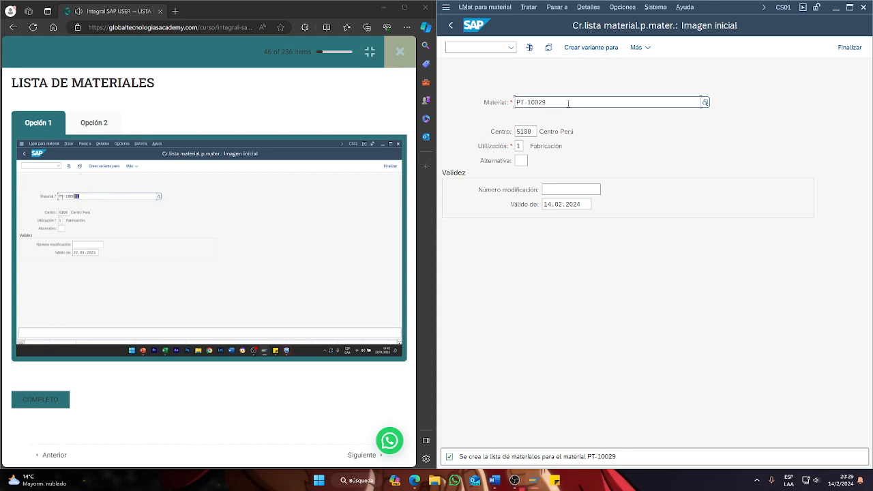
Replace the material with semi-finished code ST-100030 copied from the note, keeping plant 5100 and usage 1, and proceed to its item overview.
{"action": "left_click_drag", "start_coordinate": [567, 104], "coordinate": [430, 100]}
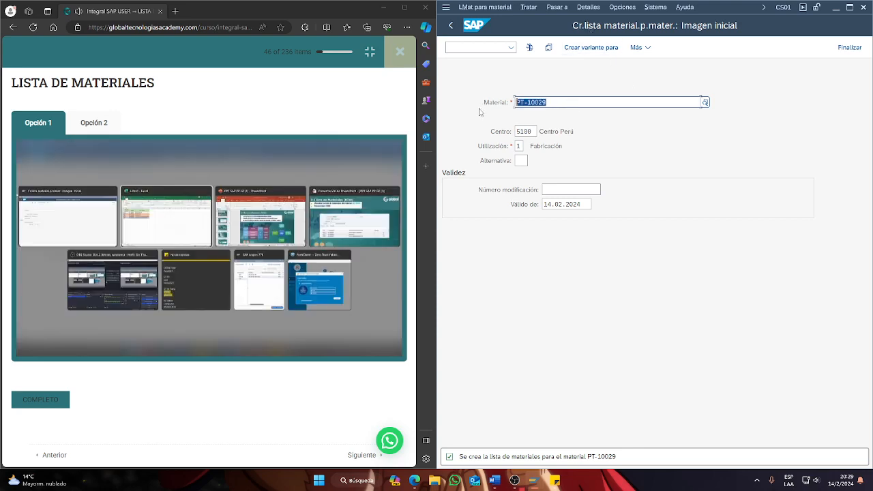
{"action": "key", "text": "BackSpace"}
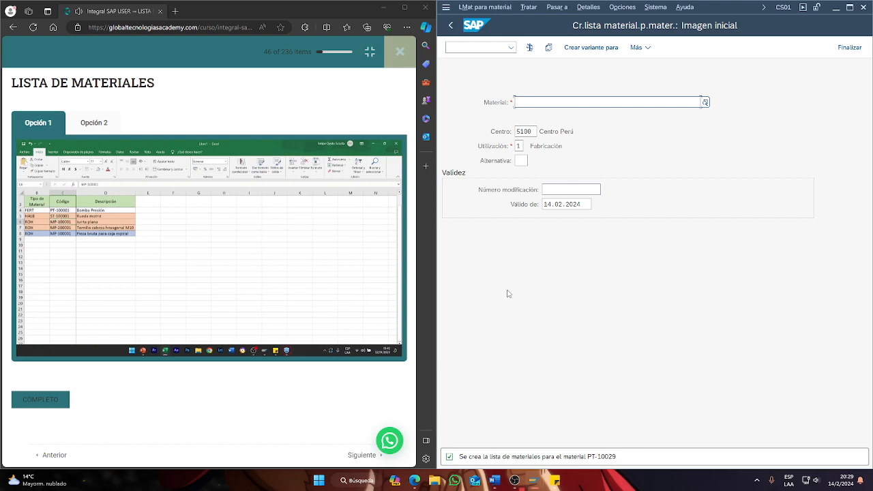
{"action": "left_click", "coordinate": [555, 481]}
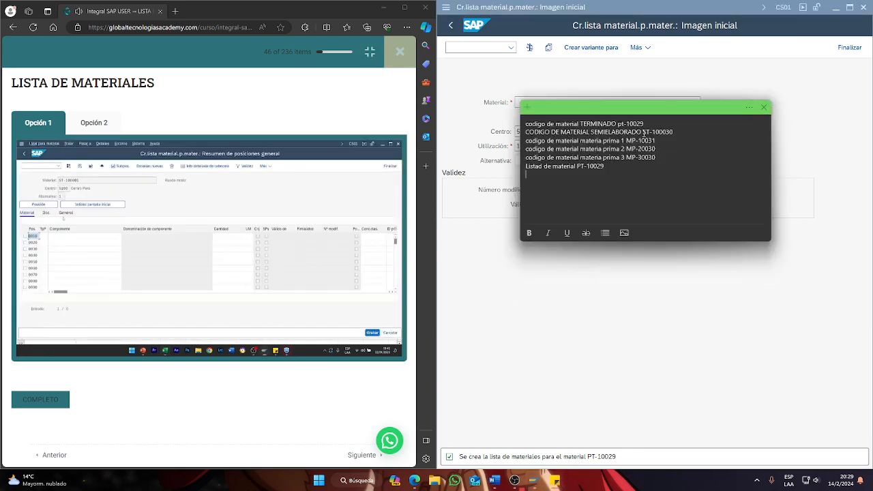
{"action": "left_click_drag", "start_coordinate": [643, 132], "coordinate": [677, 132]}
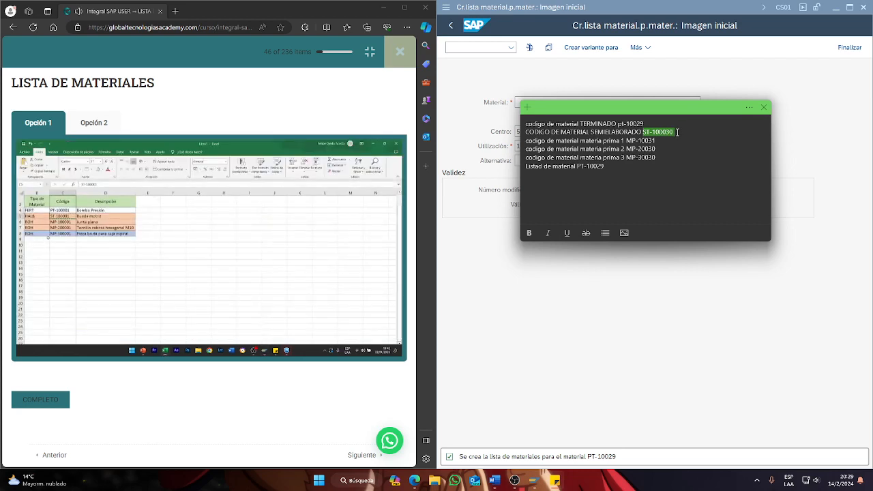
{"action": "key", "text": "ctrl+c"}
{"action": "left_click", "coordinate": [686, 69]}
{"action": "left_click", "coordinate": [619, 103]}
{"action": "key", "text": "ctrl+v"}
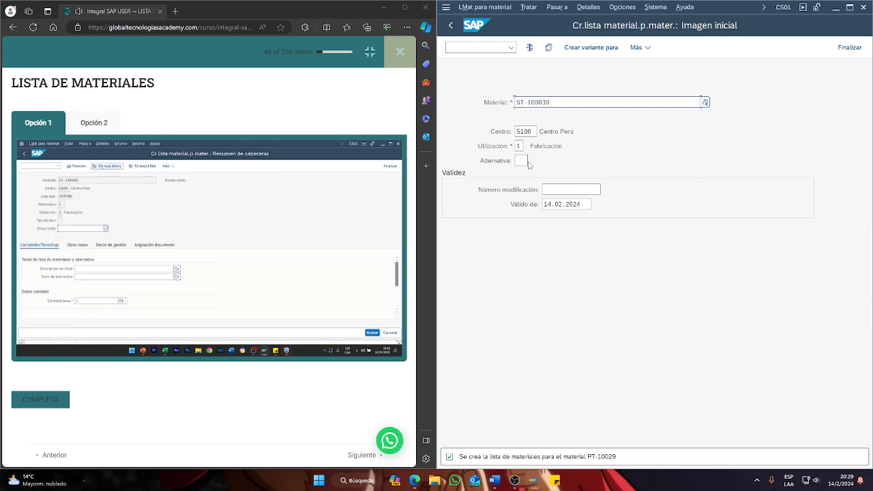
{"action": "key", "text": "Return"}
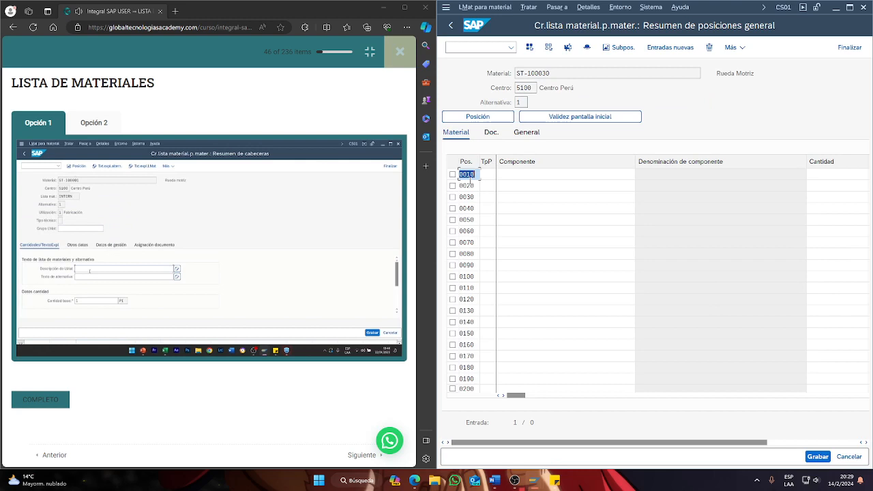
Open the header overview of the ST-100030 list and enter the BOM description "Lista de materiales Rueda motriz".
{"action": "left_click", "coordinate": [489, 175]}
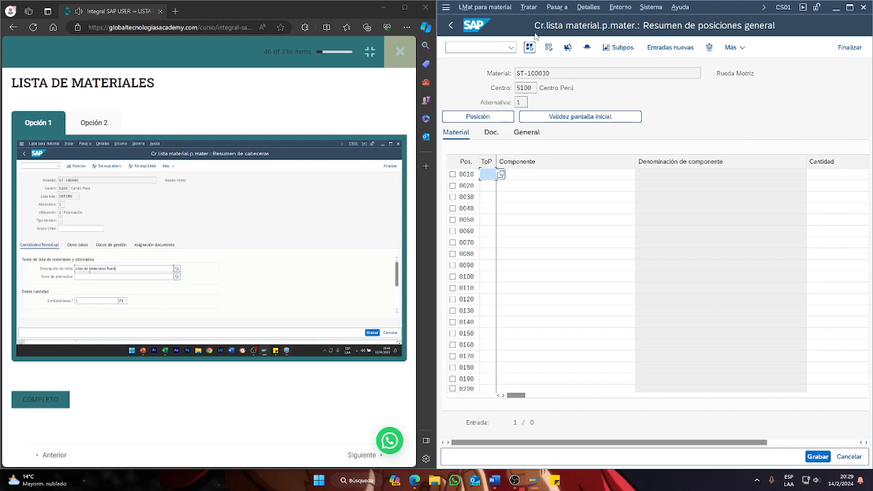
{"action": "left_click", "coordinate": [586, 47]}
{"action": "left_click", "coordinate": [562, 233]}
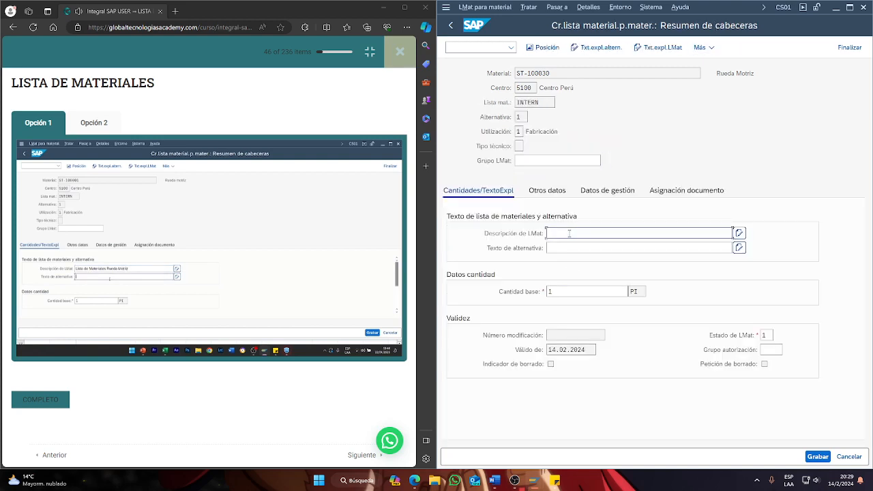
{"action": "type", "text": "Lista"}
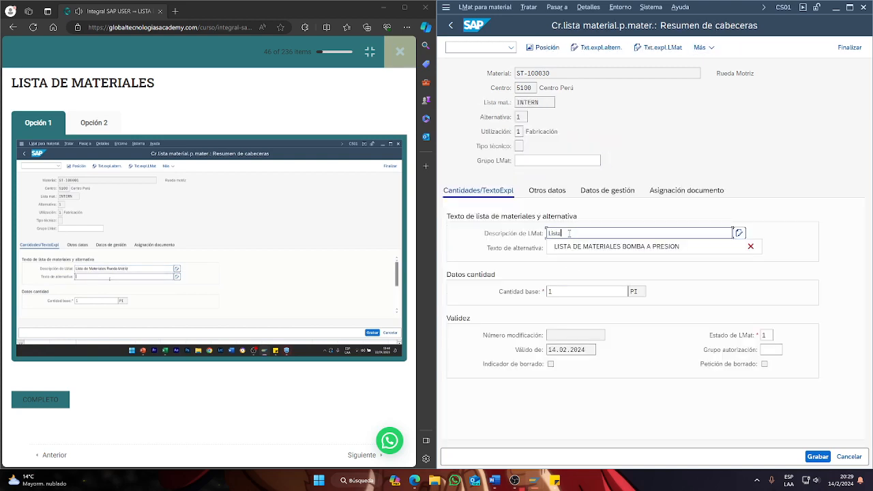
{"action": "type", "text": "d e"}
{"action": "key", "text": "BackSpace"}
{"action": "key", "text": "BackSpace"}
{"action": "type", "text": "de materiales Rueda "}
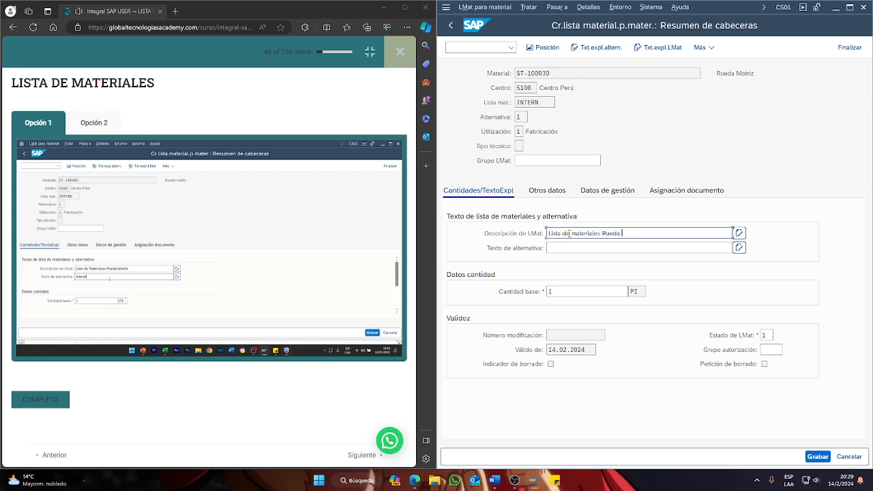
{"action": "type", "text": "motriz"}
Enter "Alternativa 1 Rueda motriz" as the alternative text in the header.
{"action": "left_click", "coordinate": [569, 249]}
{"action": "type", "text": "Alter"}
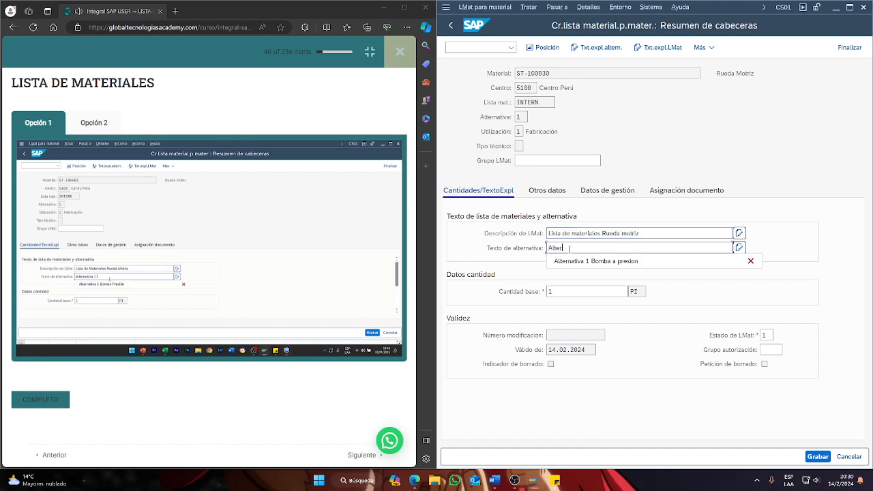
{"action": "type", "text": "nativa 1 R"}
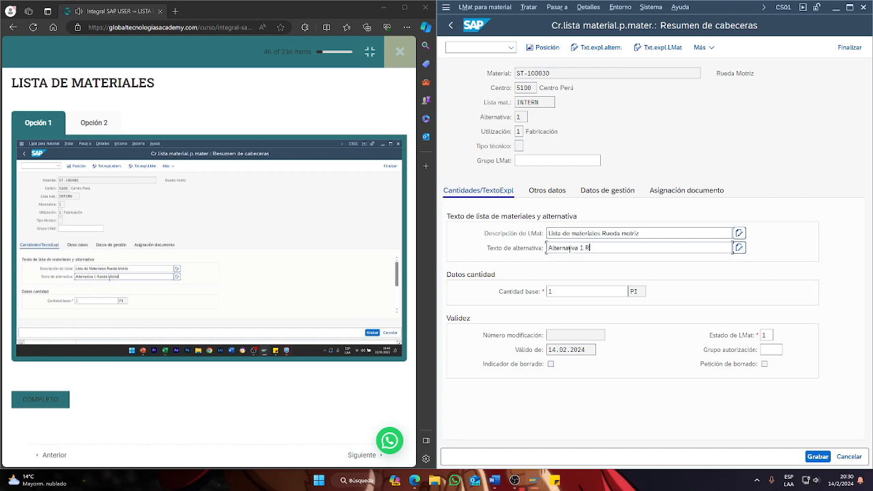
{"action": "type", "text": "ueda motriz"}
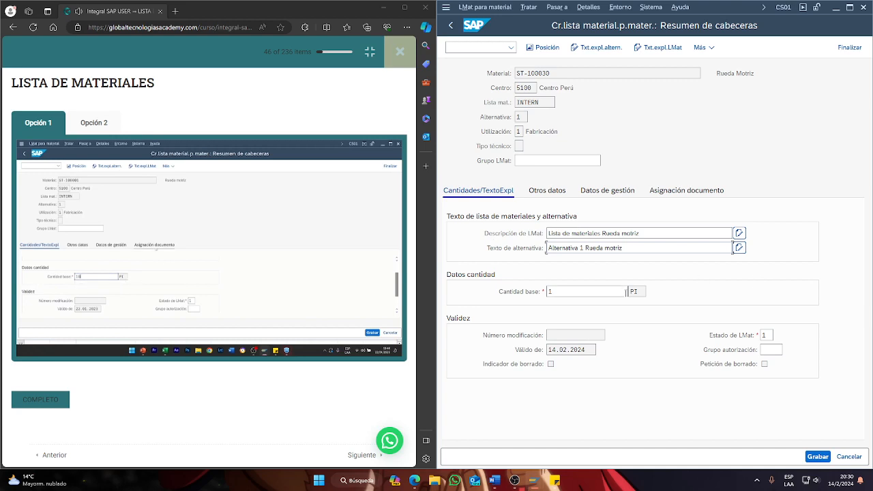
Set the base quantity to 10 PI and go back to the item overview.
{"action": "left_click", "coordinate": [618, 293]}
{"action": "type", "text": "0"}
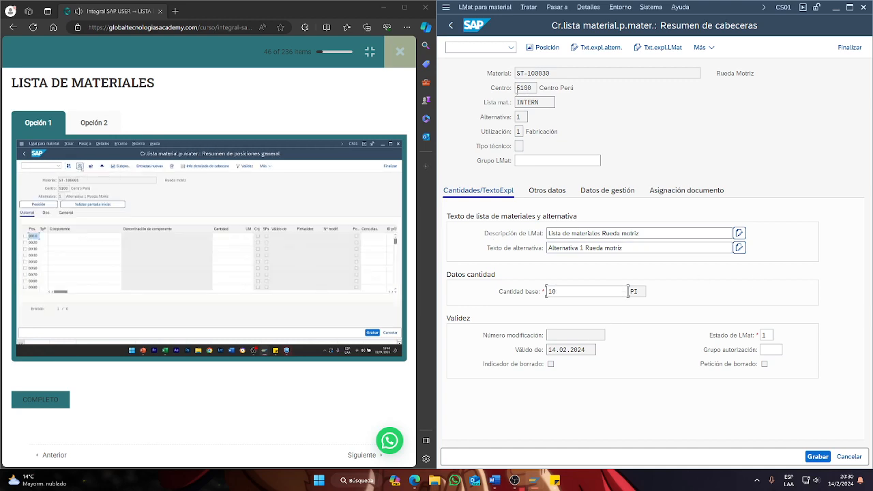
{"action": "left_click", "coordinate": [549, 49]}
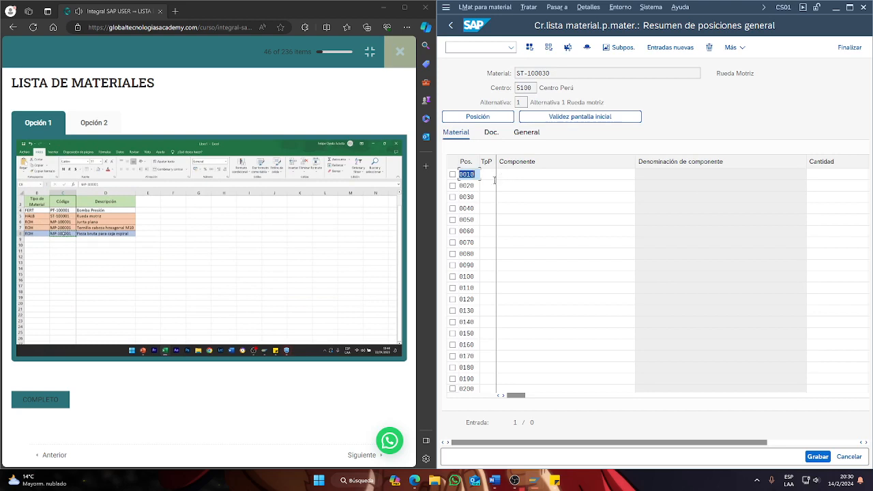
Set the item category of item 0010 to L and select its component field.
{"action": "left_click", "coordinate": [492, 175]}
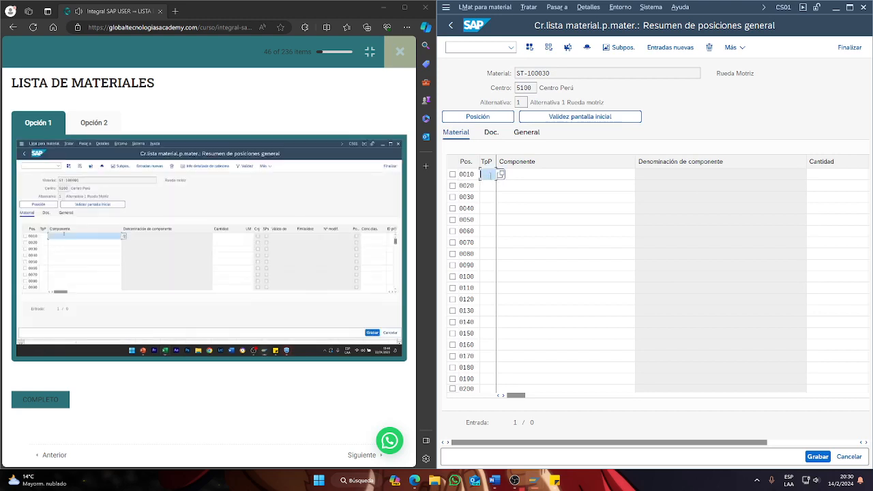
{"action": "left_click", "coordinate": [576, 174]}
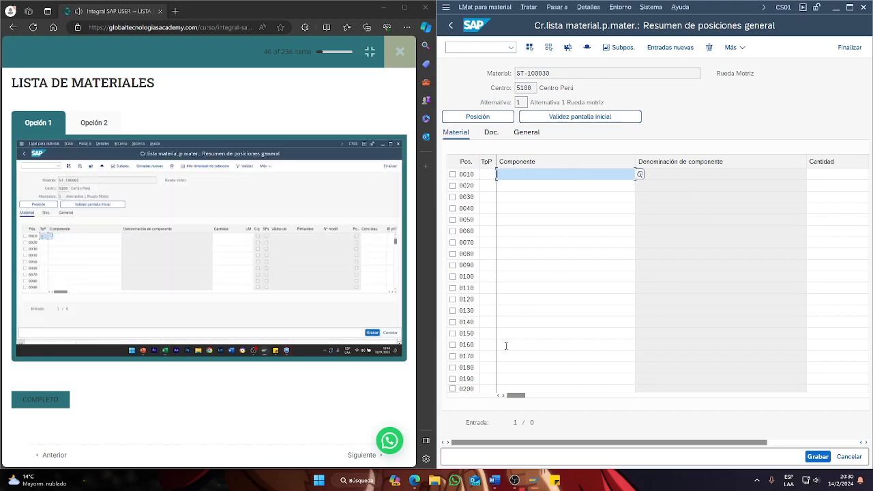
{"action": "left_click", "coordinate": [491, 175]}
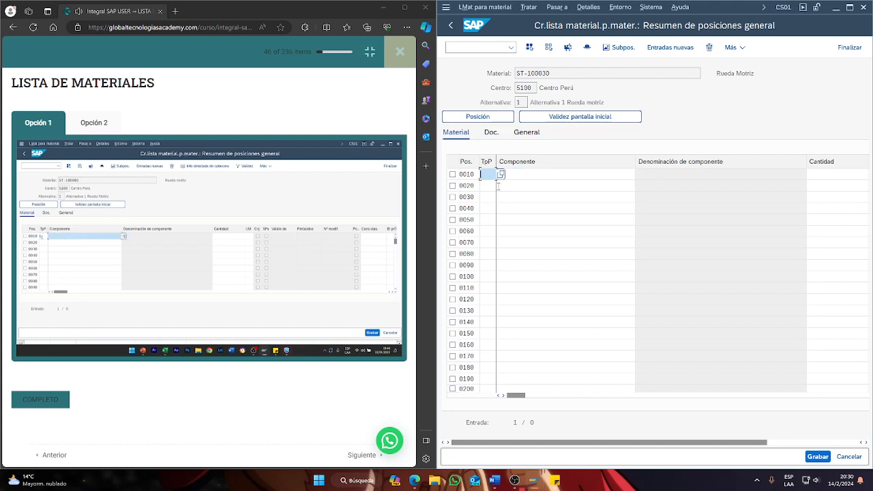
{"action": "left_click", "coordinate": [549, 174]}
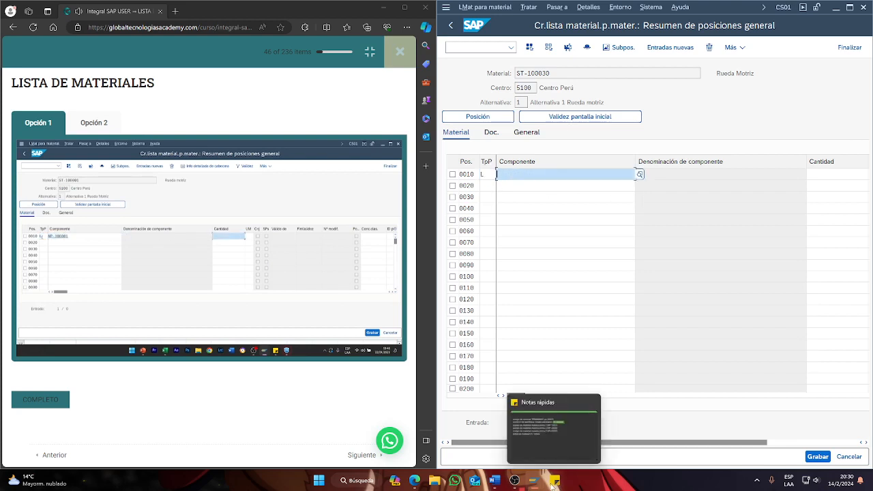
Copy raw material code MP-30030 from the sticky note into the component field of item 0010.
{"action": "left_click", "coordinate": [553, 483]}
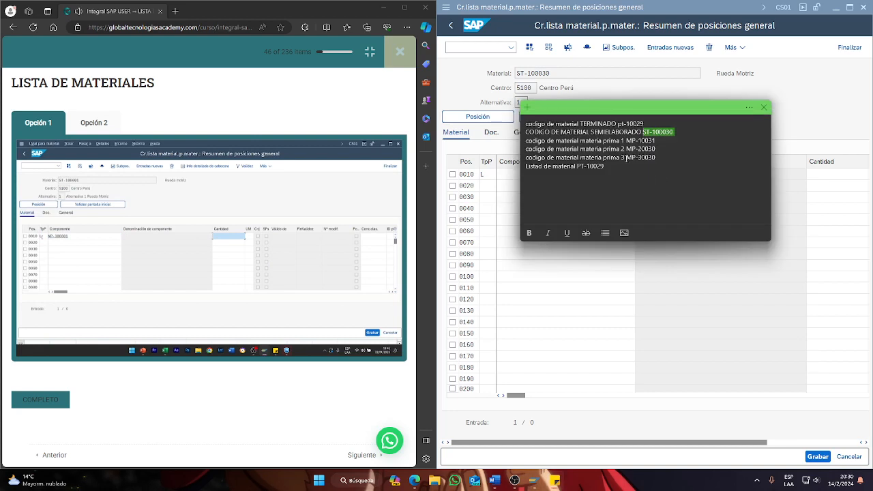
{"action": "left_click_drag", "start_coordinate": [626, 157], "coordinate": [653, 160]}
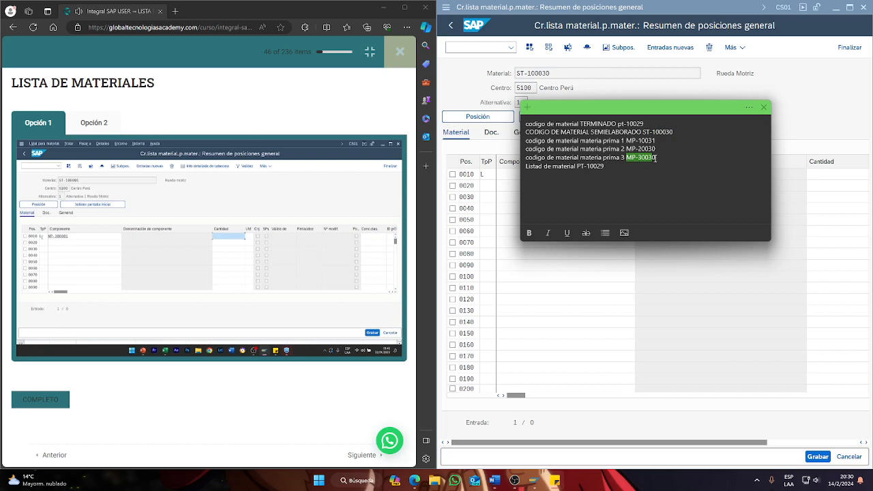
{"action": "left_click", "coordinate": [495, 230]}
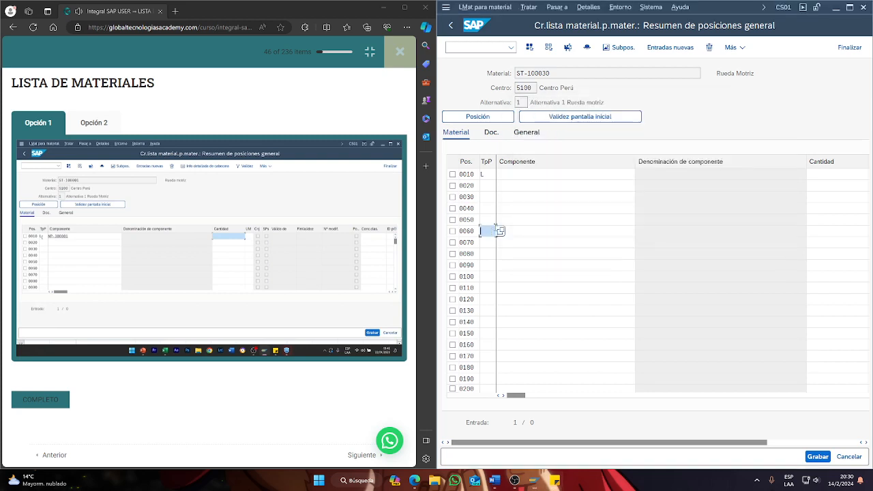
{"action": "left_click", "coordinate": [637, 171]}
{"action": "key", "text": "ctrl+v"}
{"action": "left_click", "coordinate": [716, 176]}
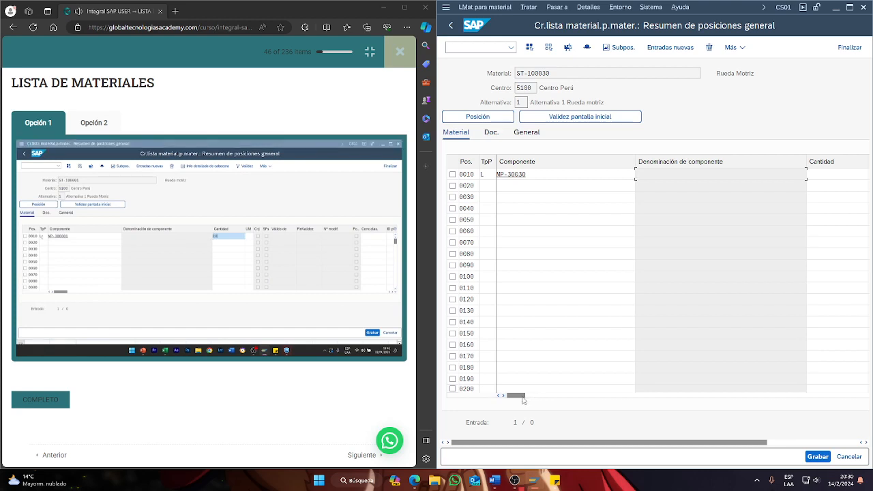
Set the quantity of item 0010 to 20, narrow the component description column and confirm the item.
{"action": "left_click_drag", "start_coordinate": [522, 396], "coordinate": [543, 396]}
{"action": "left_click", "coordinate": [820, 175]}
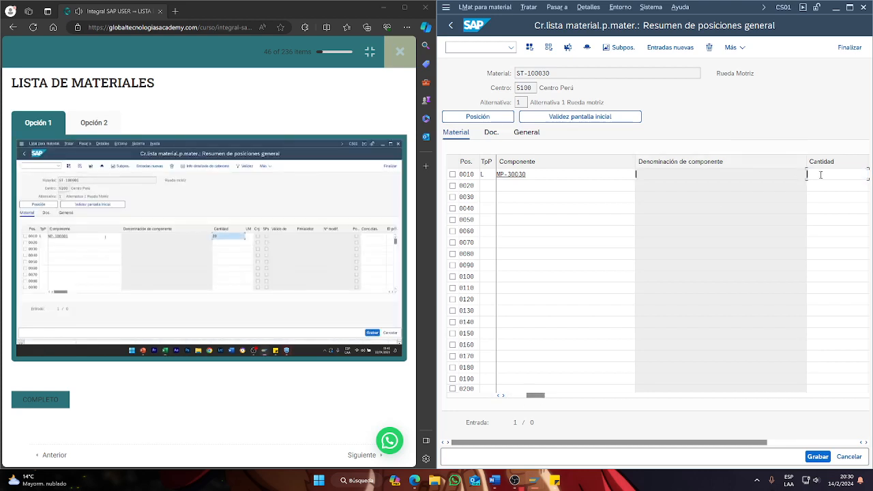
{"action": "type", "text": "20"}
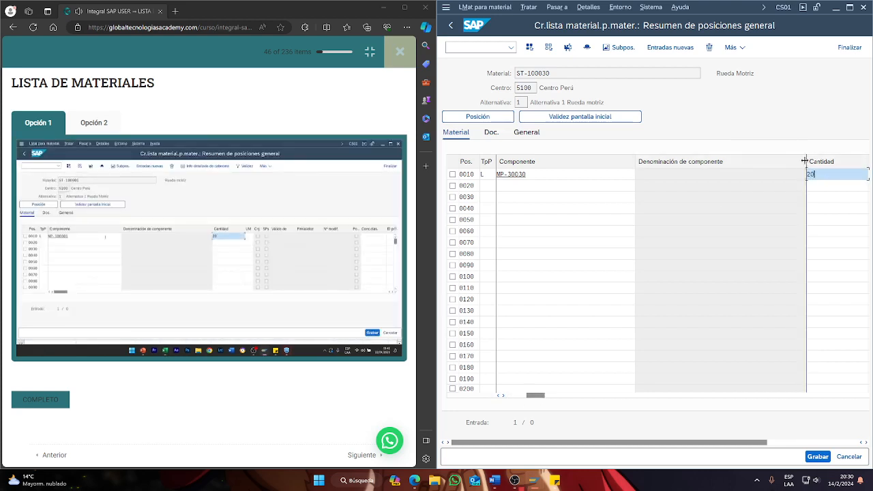
{"action": "left_click_drag", "start_coordinate": [806, 161], "coordinate": [674, 162]}
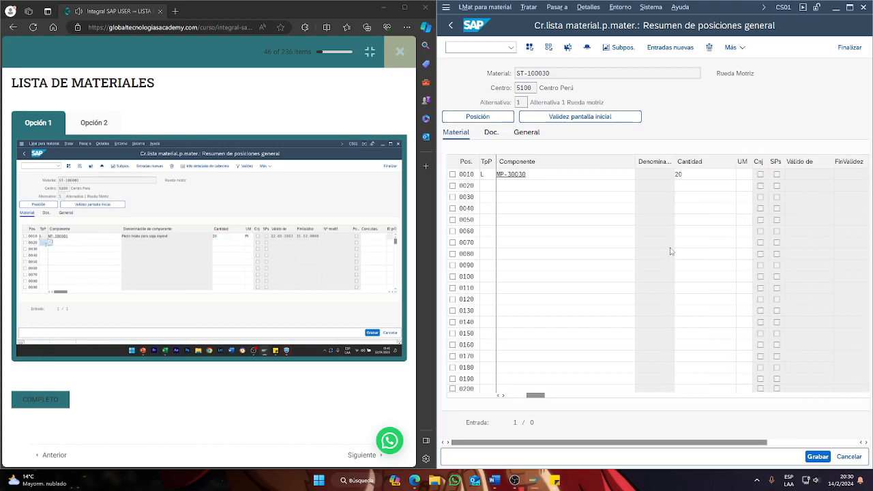
{"action": "key", "text": "Return"}
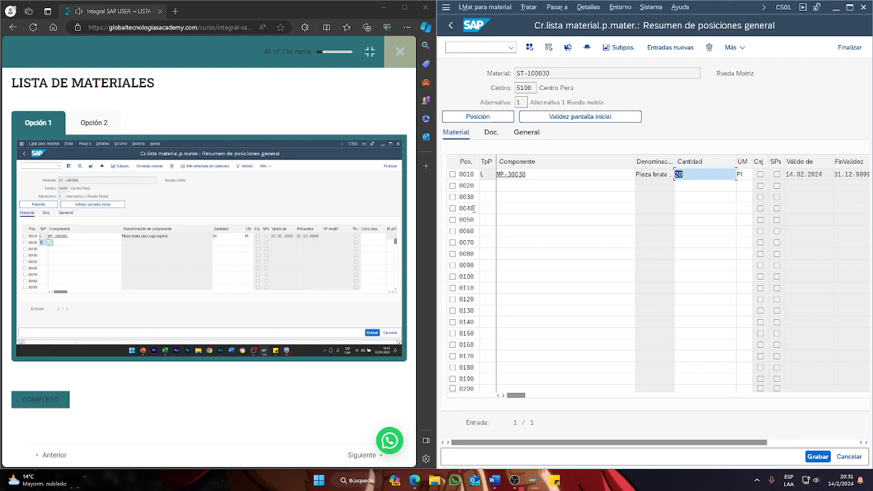
Set item 0020's category to T (Posición de texto) and open its text details.
{"action": "left_click", "coordinate": [488, 185]}
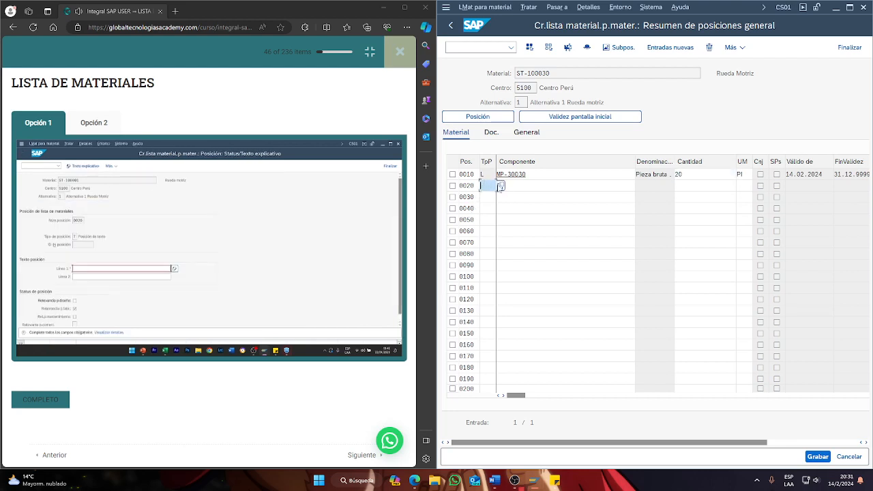
{"action": "key", "text": "F4"}
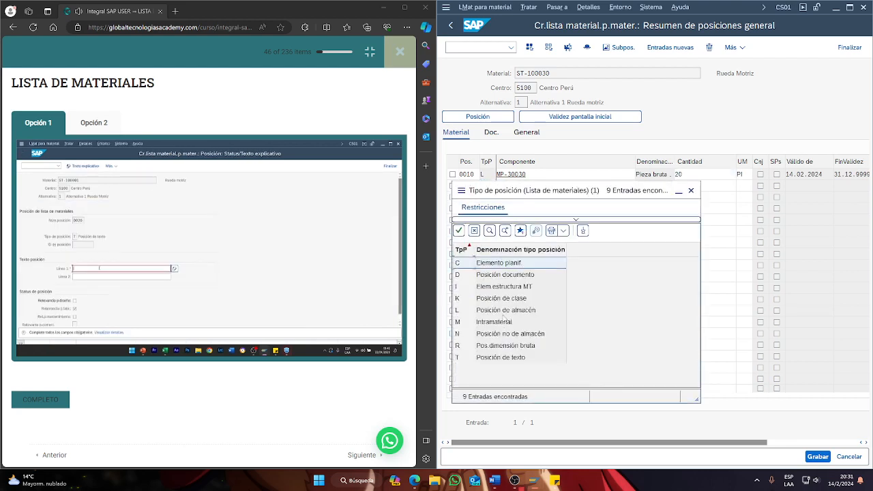
{"action": "double_click", "coordinate": [485, 357]}
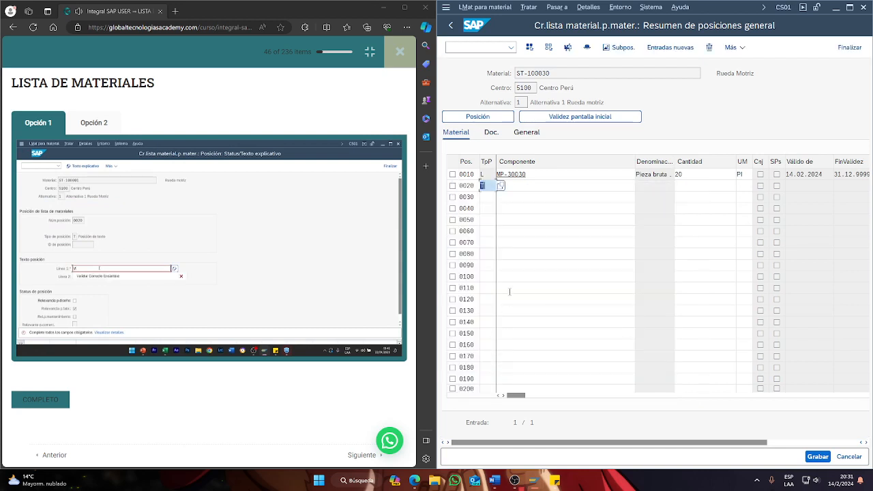
{"action": "key", "text": "Return"}
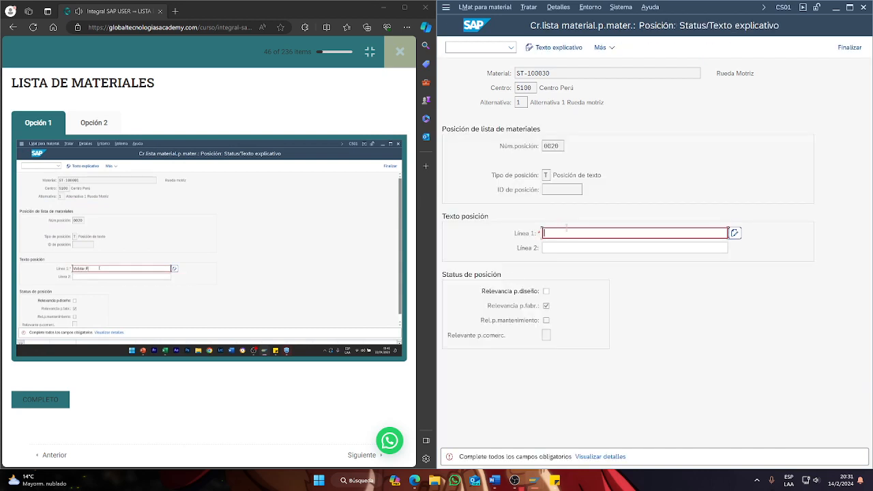
Enter "Validar piezas brutas" in the first text line of item 0020.
{"action": "type", "text": "Vsa"}
{"action": "key", "text": "BackSpace"}
{"action": "type", "text": "a"}
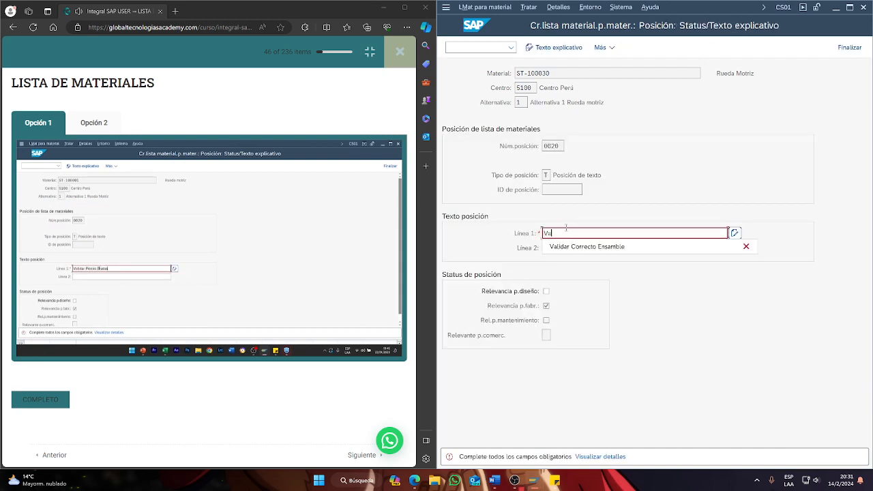
{"action": "type", "text": "lidar P"}
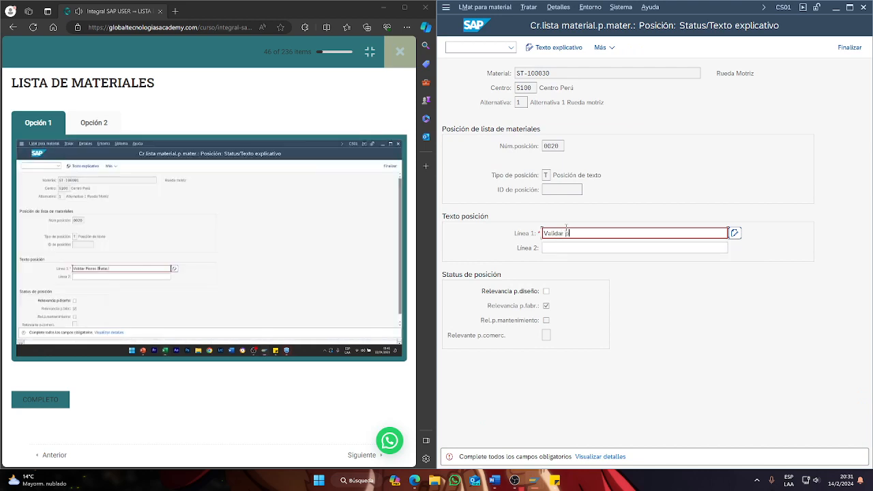
{"action": "type", "text": "iezas b"}
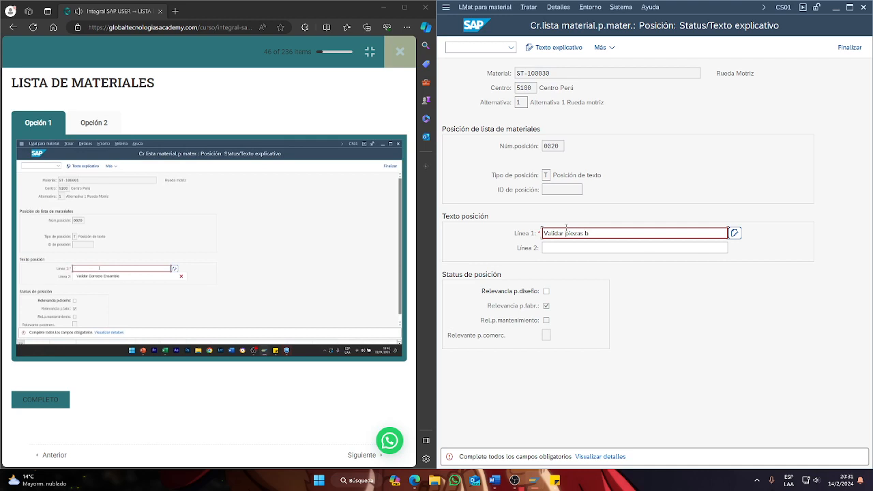
{"action": "type", "text": "rutas"}
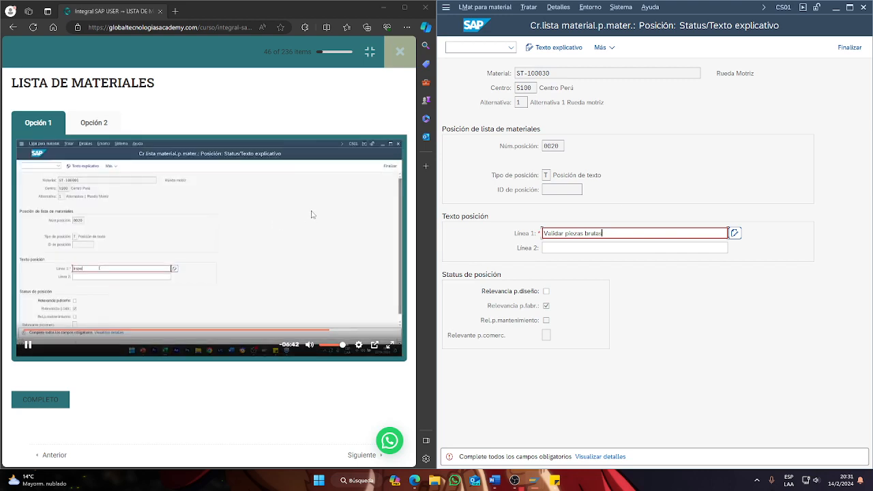
Replace the first text line of item 0020 with "Inspeccion finalizando Ensamble" and return to the item overview.
{"action": "left_click_drag", "start_coordinate": [631, 235], "coordinate": [324, 244]}
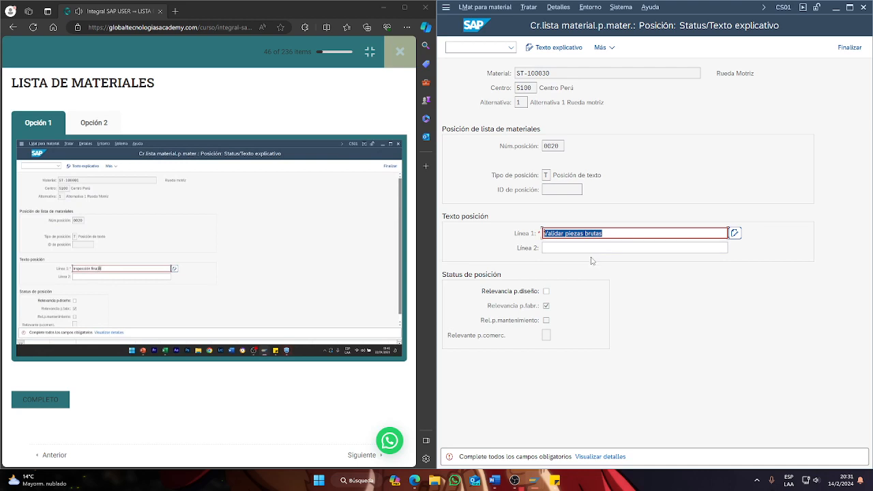
{"action": "key", "text": "Right"}
{"action": "key", "text": "BackSpace"}
{"action": "key", "text": "BackSpace"}
{"action": "key", "text": "BackSpace"}
{"action": "key", "text": "BackSpace"}
{"action": "key", "text": "BackSpace"}
{"action": "key", "text": "BackSpace"}
{"action": "key", "text": "BackSpace"}
{"action": "key", "text": "BackSpace"}
{"action": "key", "text": "BackSpace"}
{"action": "key", "text": "BackSpace"}
{"action": "key", "text": "BackSpace"}
{"action": "key", "text": "BackSpace"}
{"action": "key", "text": "BackSpace"}
{"action": "key", "text": "BackSpace"}
{"action": "key", "text": "BackSpace"}
{"action": "key", "text": "BackSpace"}
{"action": "key", "text": "BackSpace"}
{"action": "key", "text": "BackSpace"}
{"action": "key", "text": "BackSpace"}
{"action": "key", "text": "BackSpace"}
{"action": "type", "text": "sa"}
{"action": "key", "text": "BackSpace"}
{"action": "key", "text": "BackSpace"}
{"action": "key", "text": "BackSpace"}
{"action": "type", "text": "Inspe"}
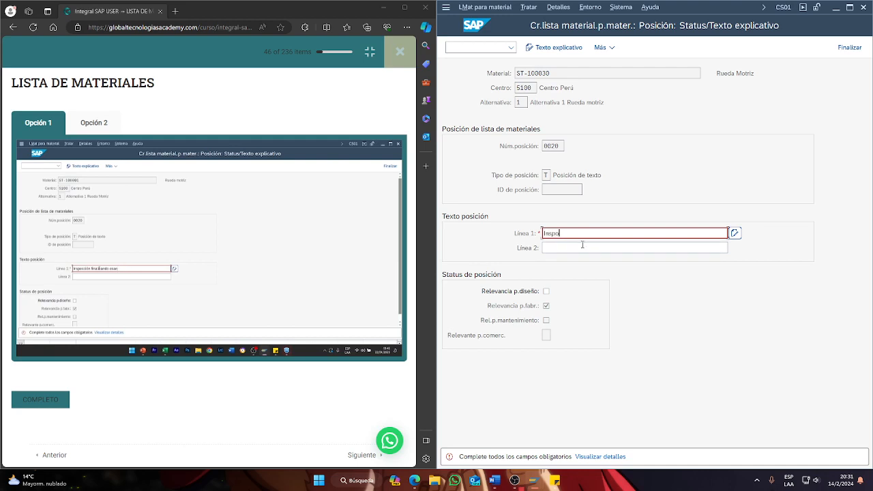
{"action": "type", "text": "ccion finalizando Ensa"}
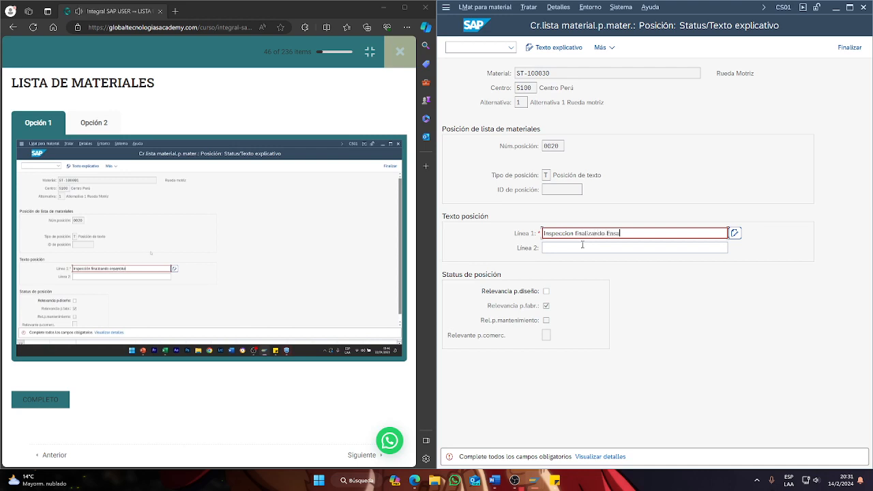
{"action": "type", "text": "mble"}
{"action": "left_click", "coordinate": [577, 248]}
{"action": "key", "text": "Return"}
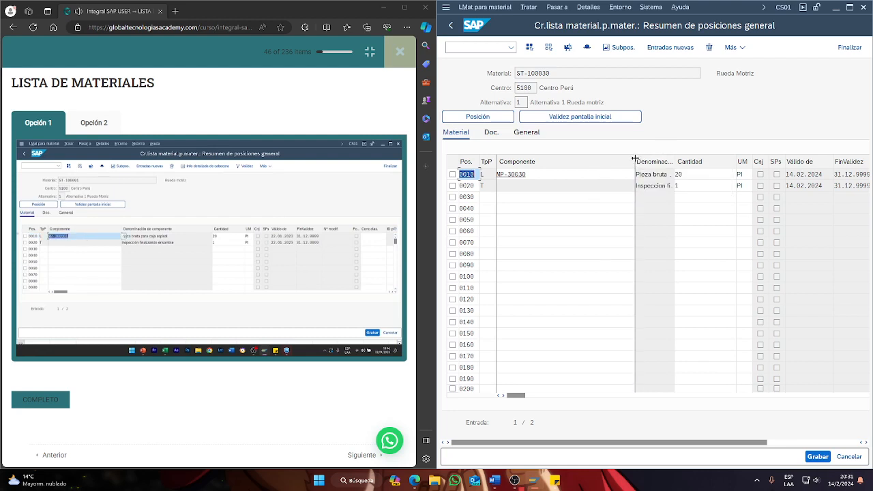
Narrow the component column and save the material list for ST-100030.
{"action": "left_click_drag", "start_coordinate": [634, 158], "coordinate": [616, 159]}
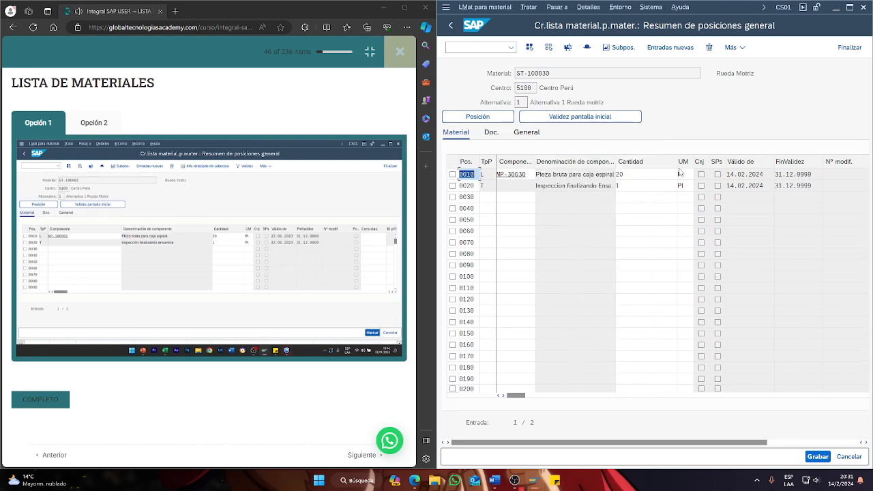
{"action": "left_click", "coordinate": [818, 457]}
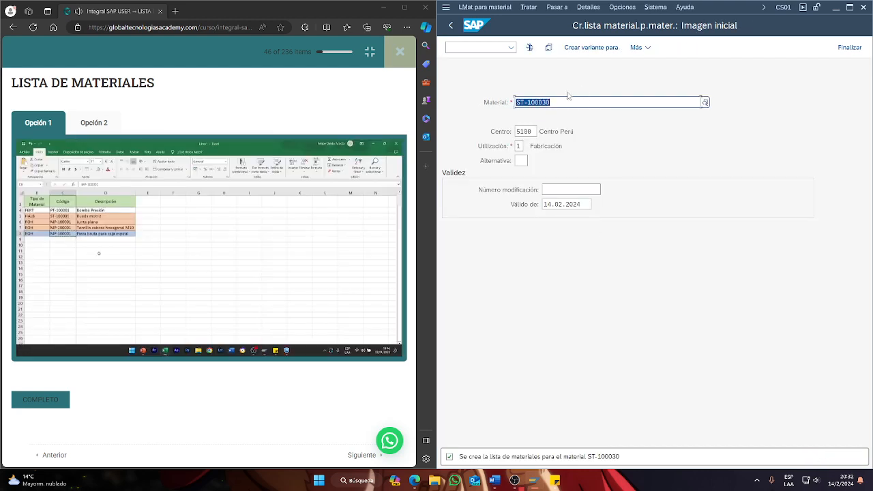
Leave BOM creation and start transaction CS03 to display a material list.
{"action": "mouse_move", "coordinate": [307, 214]}
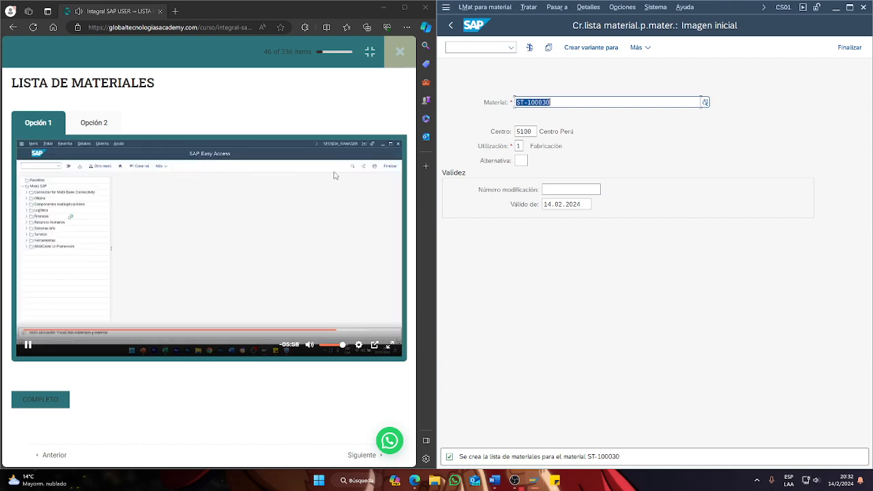
{"action": "left_click", "coordinate": [451, 25]}
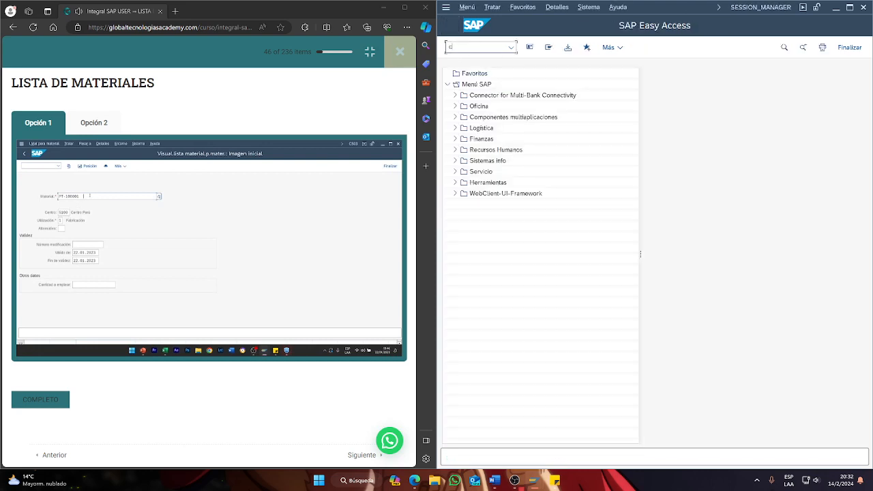
{"action": "type", "text": "cs03"}
{"action": "key", "text": "Return"}
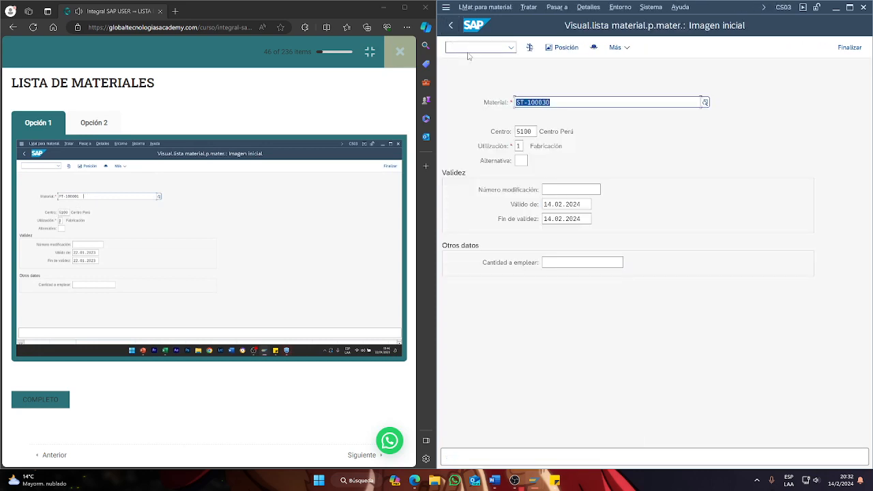
Replace the material to display with PT-10029, copied from the sticky note.
{"action": "key", "text": "BackSpace"}
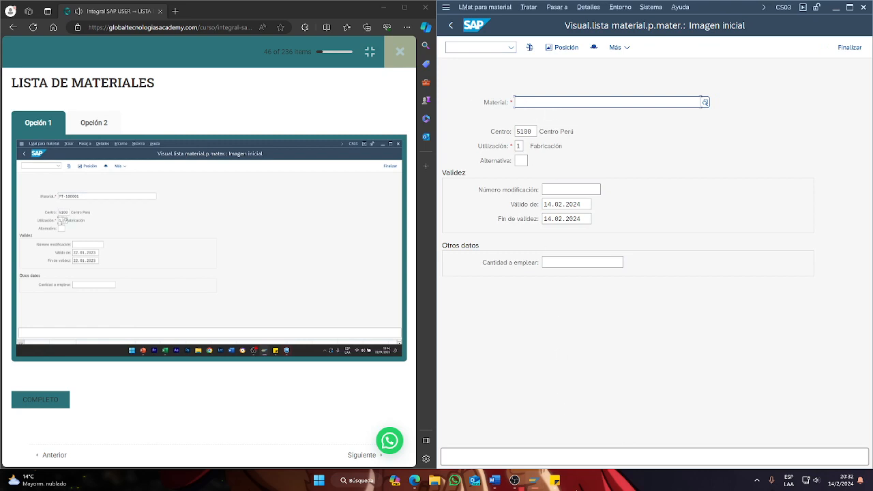
{"action": "left_click", "coordinate": [554, 481]}
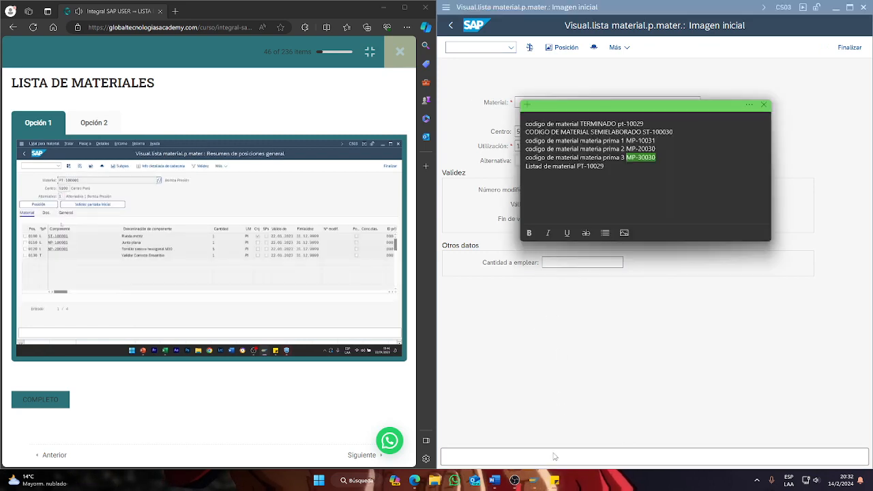
{"action": "left_click_drag", "start_coordinate": [607, 167], "coordinate": [577, 166]}
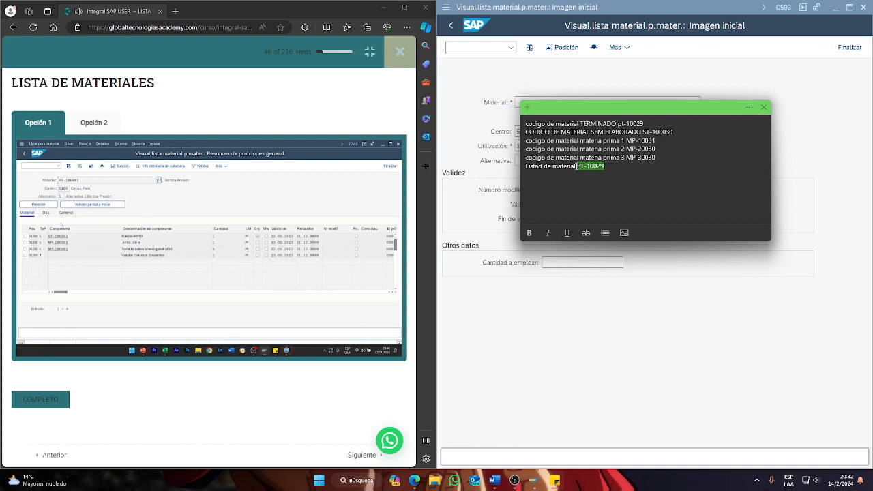
{"action": "key", "text": "ctrl+c"}
{"action": "left_click", "coordinate": [750, 94]}
{"action": "key", "text": "ctrl+v"}
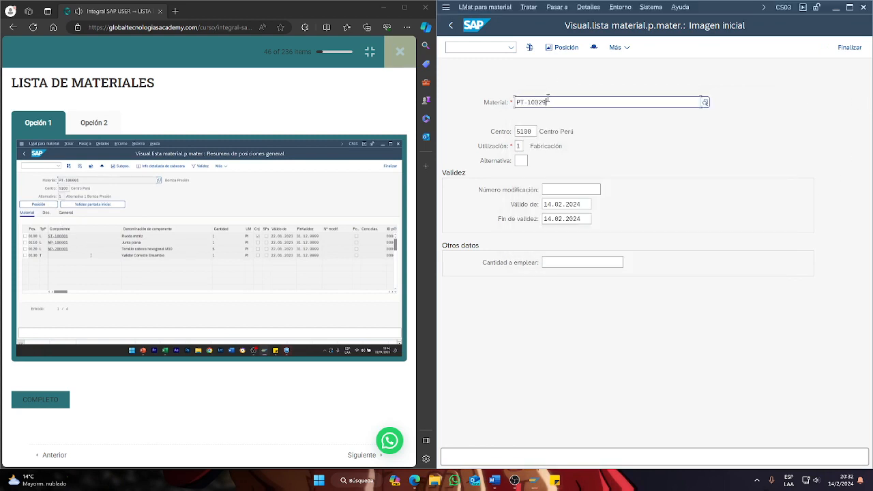
Display the item overview of the PT-10029 list and narrow its description and component columns.
{"action": "key", "text": "Return"}
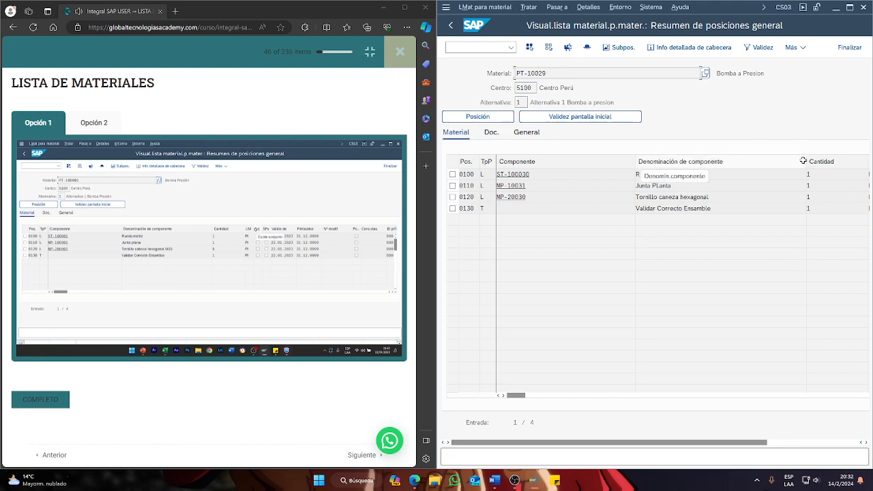
{"action": "left_click_drag", "start_coordinate": [804, 160], "coordinate": [728, 164]}
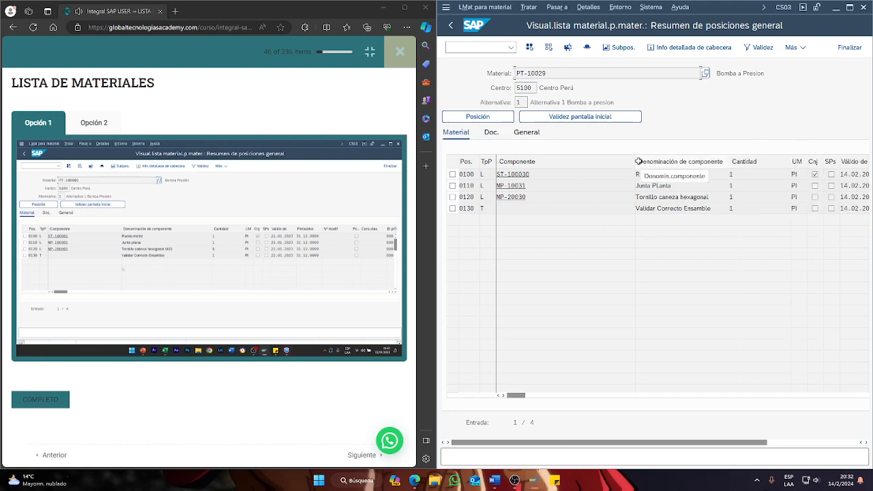
{"action": "left_click_drag", "start_coordinate": [639, 164], "coordinate": [549, 164]}
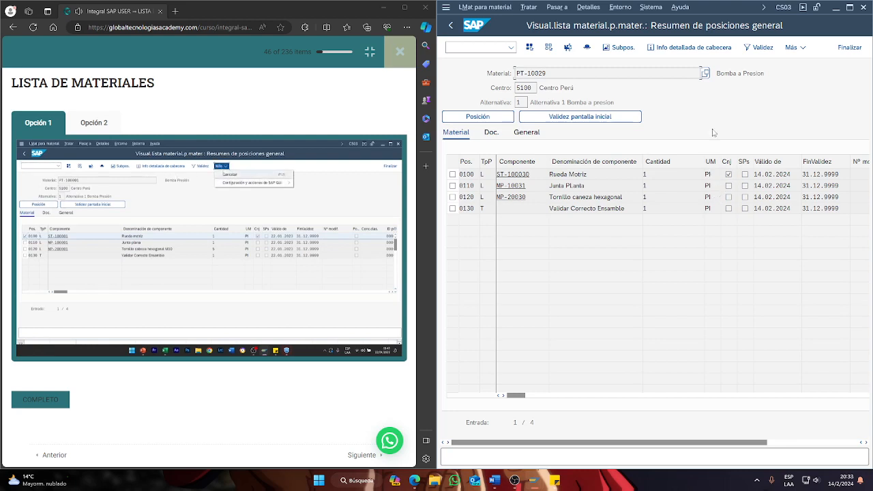
Mark item 0100 (Rueda Motriz) and check which additional options are available for the displayed list.
{"action": "left_click", "coordinate": [791, 47]}
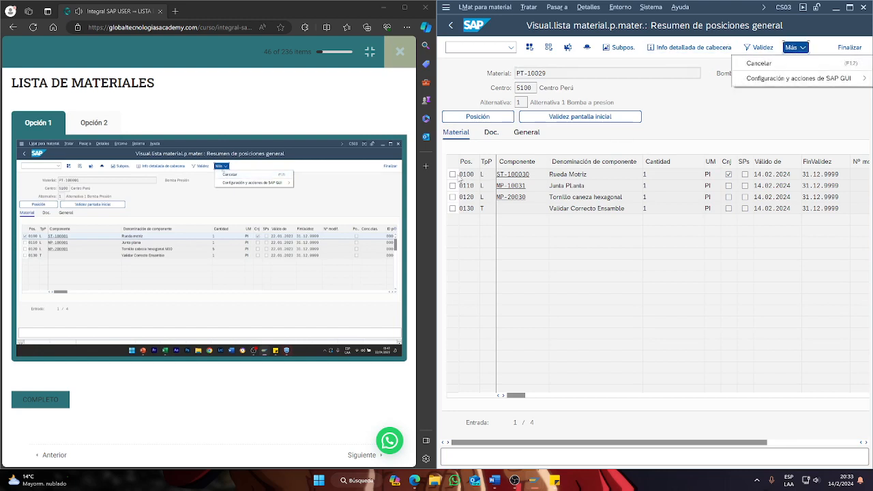
{"action": "left_click", "coordinate": [454, 175]}
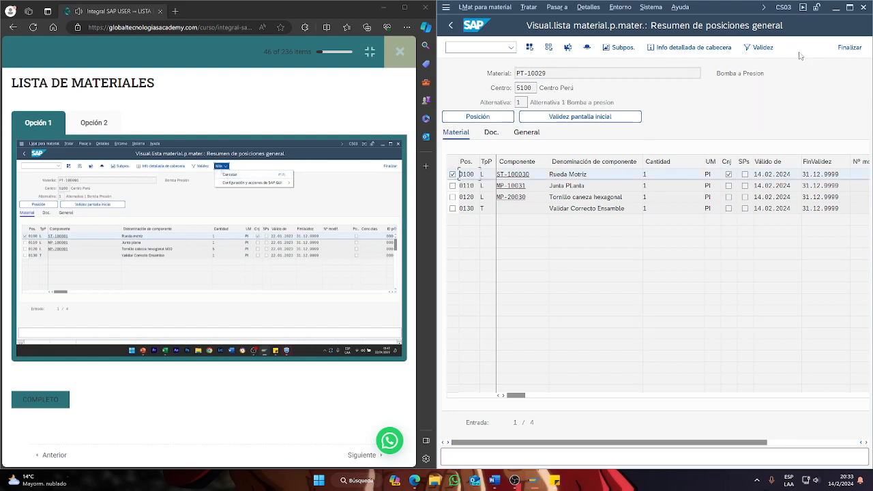
{"action": "left_click", "coordinate": [793, 47]}
{"action": "left_click", "coordinate": [709, 133]}
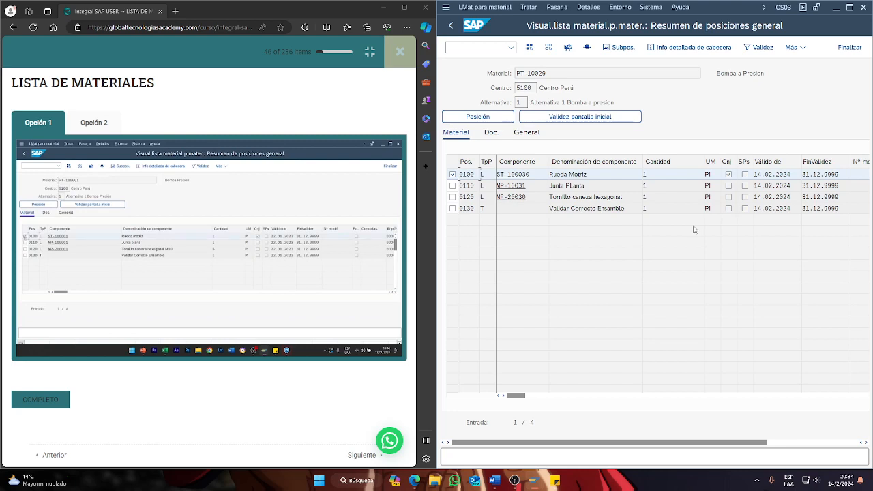
Display the assembly of the marked item 0100 (Rueda Motriz), accepting the proposed usage 1 and quantity of 1,000.
{"action": "mouse_move", "coordinate": [123, 211]}
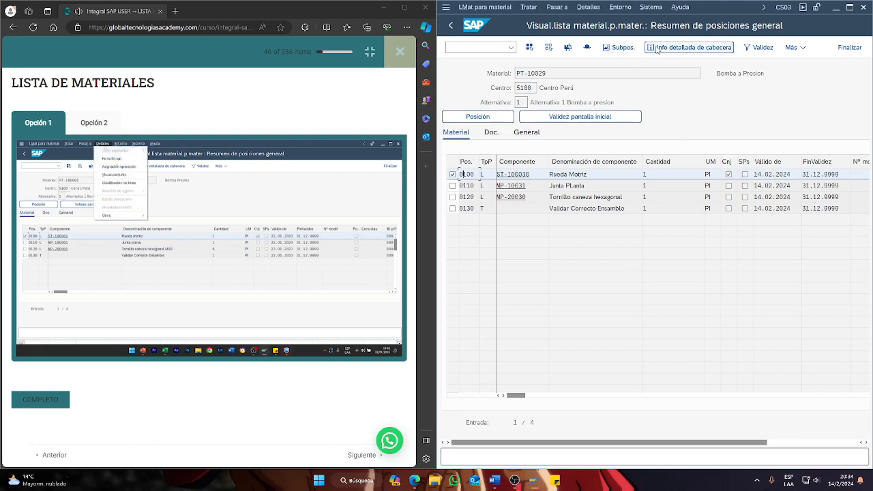
{"action": "left_click", "coordinate": [587, 7]}
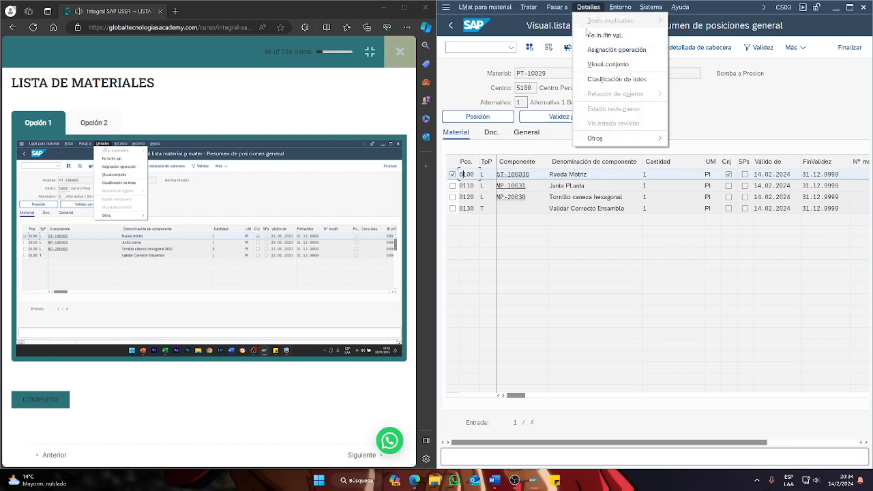
{"action": "left_click", "coordinate": [607, 64]}
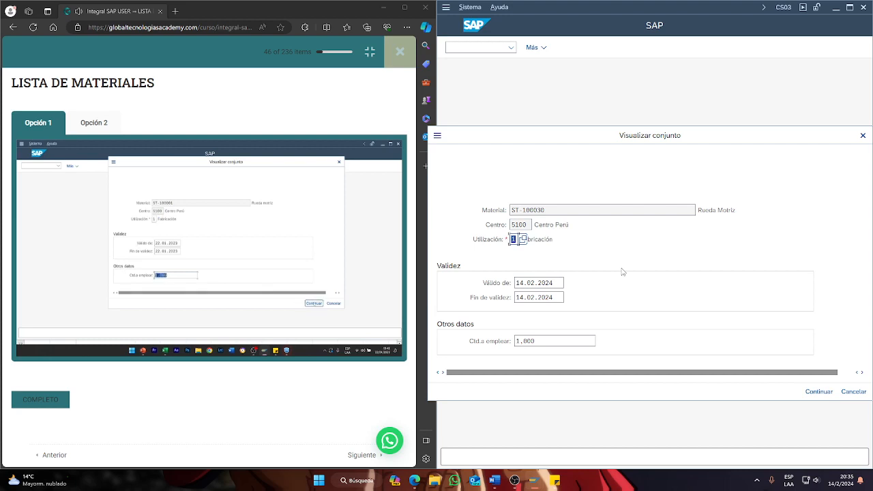
{"action": "left_click", "coordinate": [559, 341]}
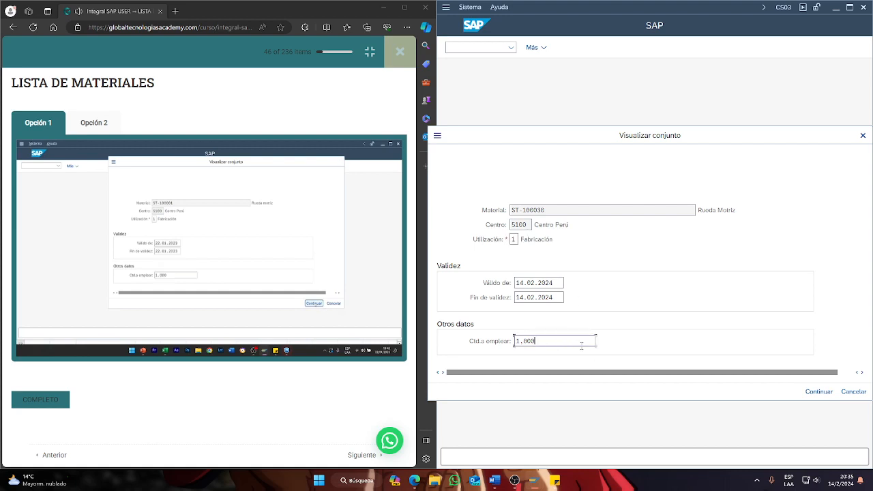
{"action": "left_click", "coordinate": [821, 393]}
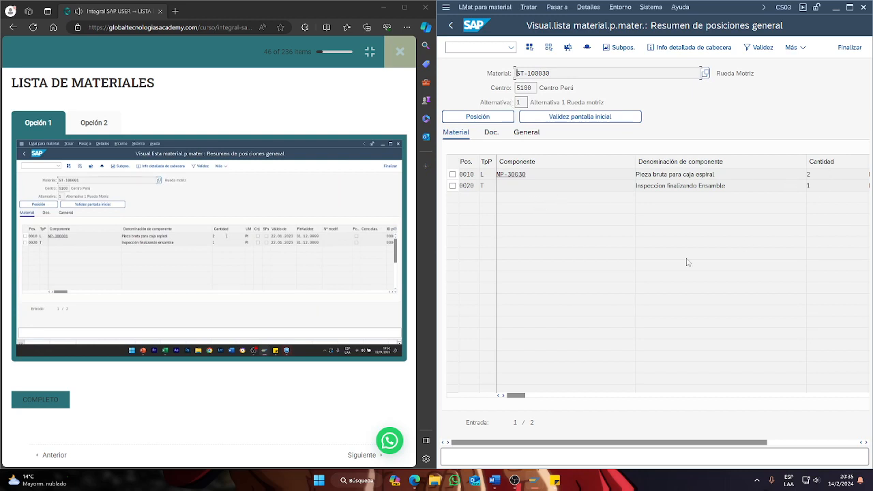
{"action": "left_click_drag", "start_coordinate": [516, 395], "coordinate": [456, 392]}
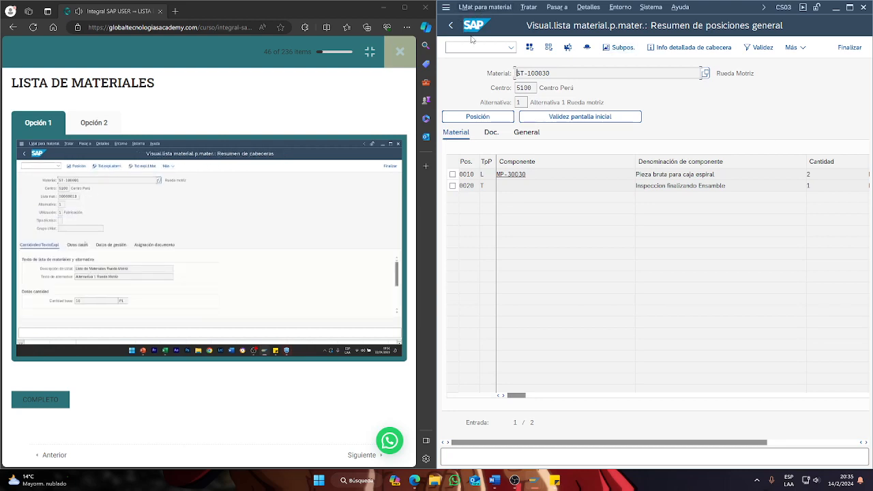
Check the header overview of ST-100030 and return through its items to the PT-10029 list.
{"action": "left_click", "coordinate": [586, 51]}
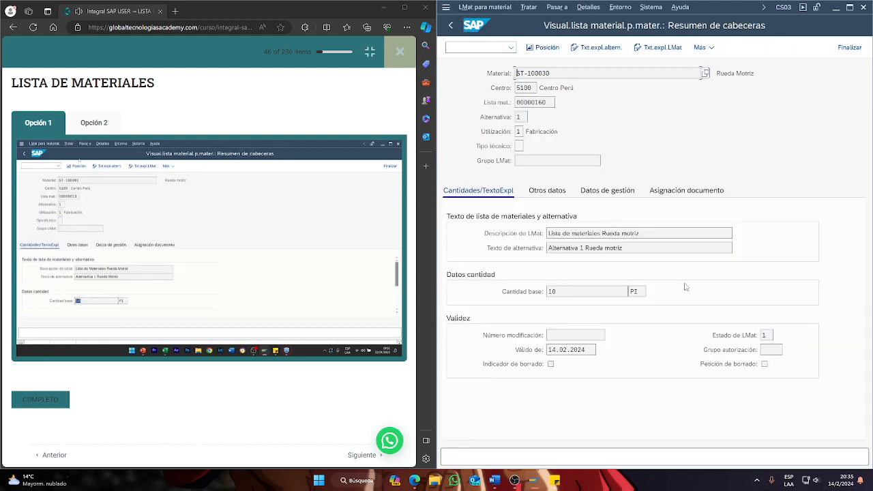
{"action": "left_click", "coordinate": [538, 47]}
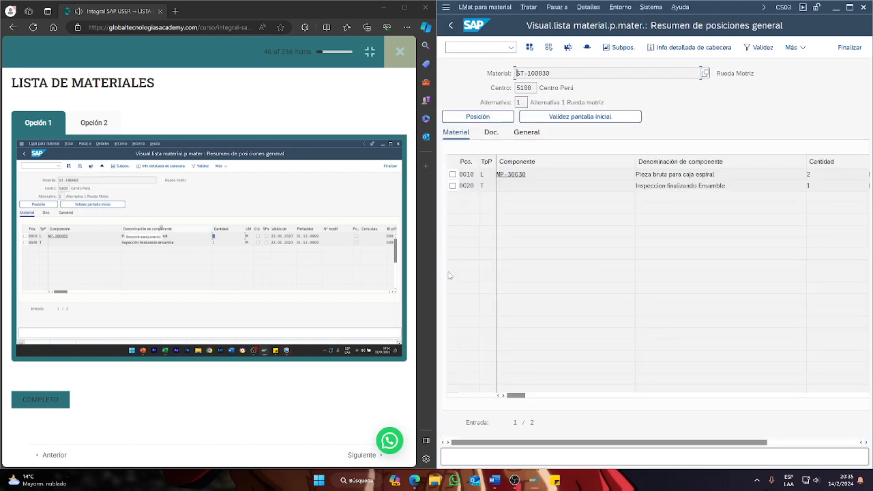
{"action": "left_click", "coordinate": [452, 27]}
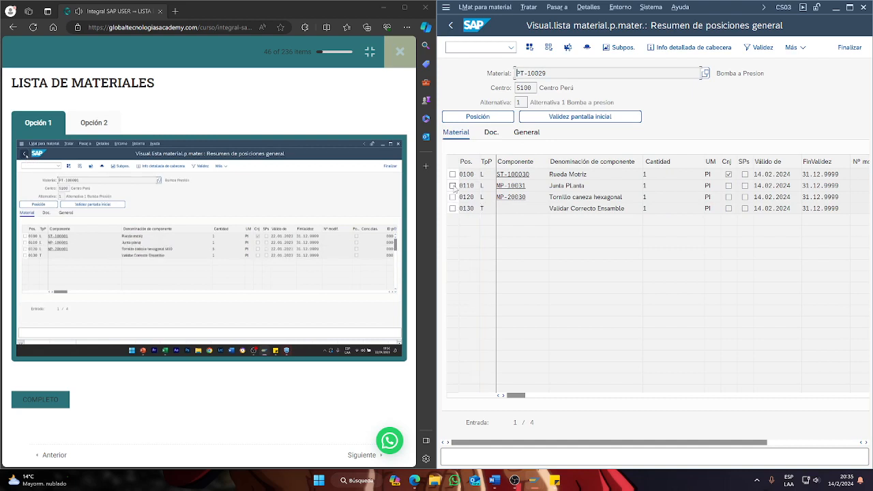
Mark item 0100 (Rueda Motriz) in the PT-10029 list and display its assembly again with the proposed values.
{"action": "left_click", "coordinate": [452, 174]}
{"action": "left_click", "coordinate": [588, 7]}
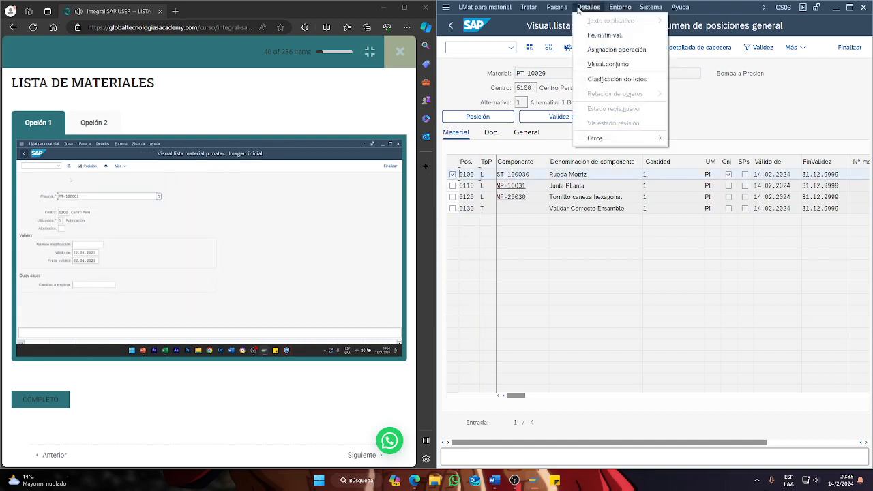
{"action": "left_click", "coordinate": [634, 64]}
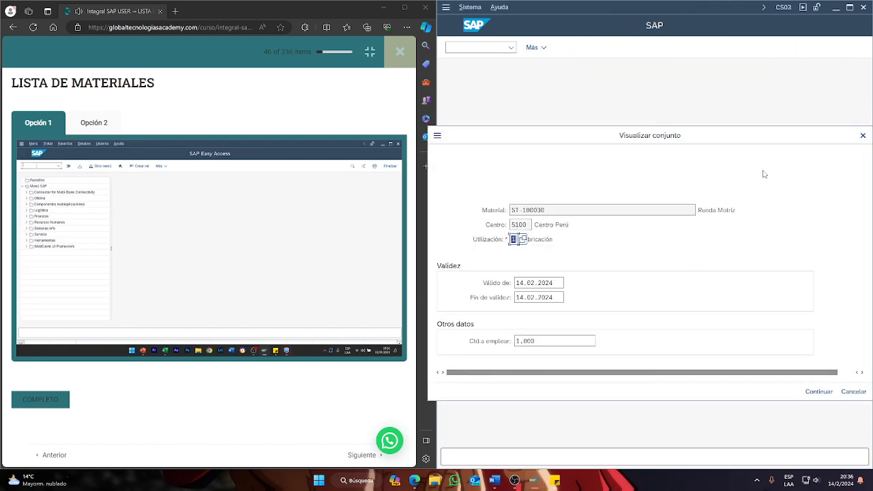
{"action": "left_click", "coordinate": [817, 392]}
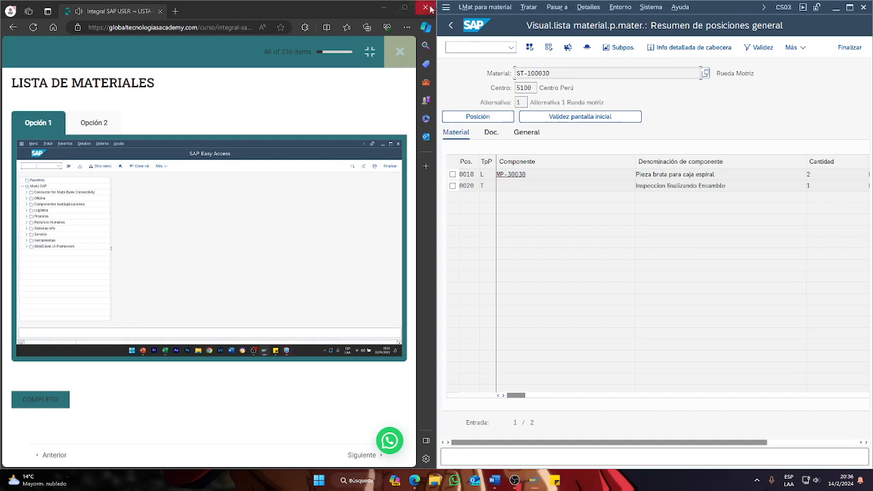
Leave the material list display and start transaction CS11 for a multilevel list explosion.
{"action": "left_click", "coordinate": [452, 25]}
{"action": "left_click", "coordinate": [452, 26]}
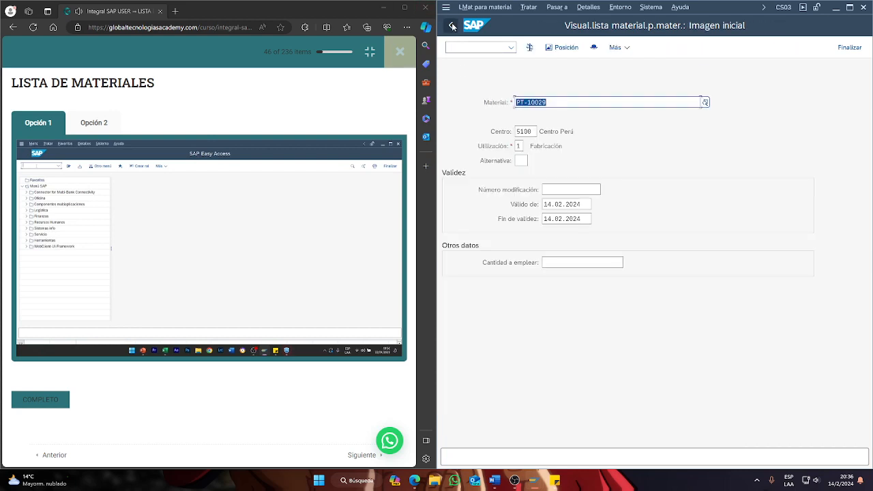
{"action": "left_click", "coordinate": [453, 26]}
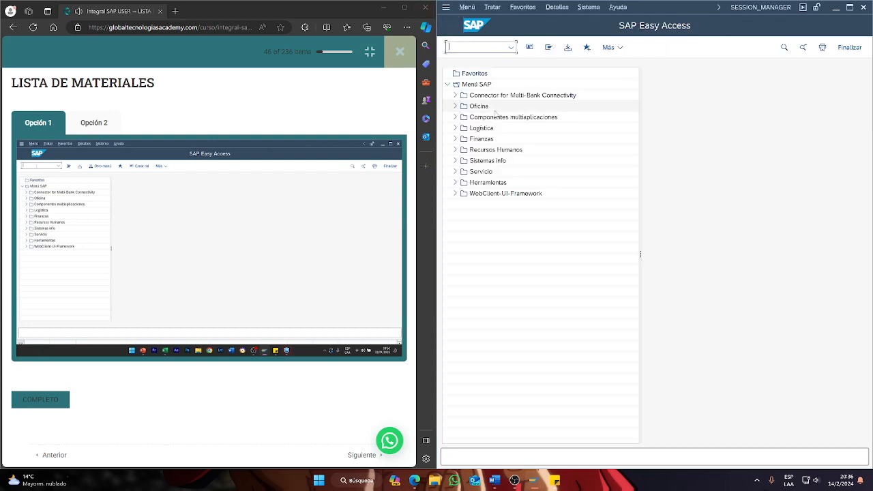
{"action": "mouse_move", "coordinate": [254, 277]}
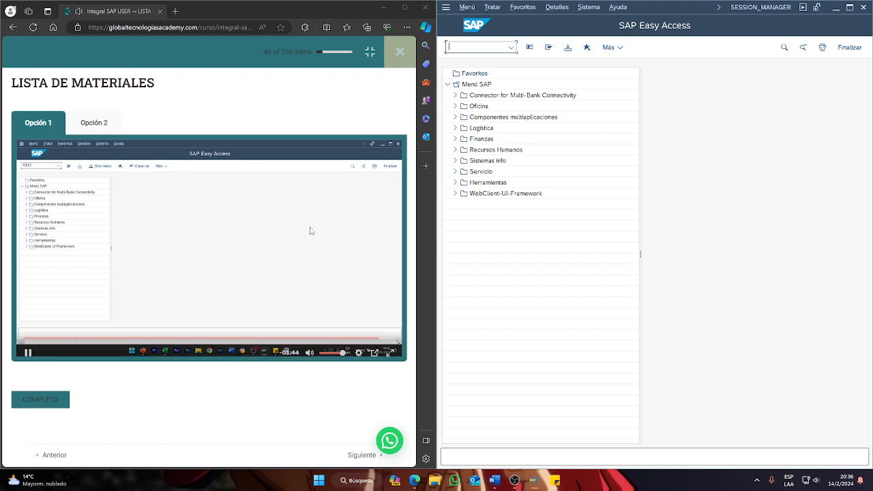
{"action": "type", "text": "cs1"}
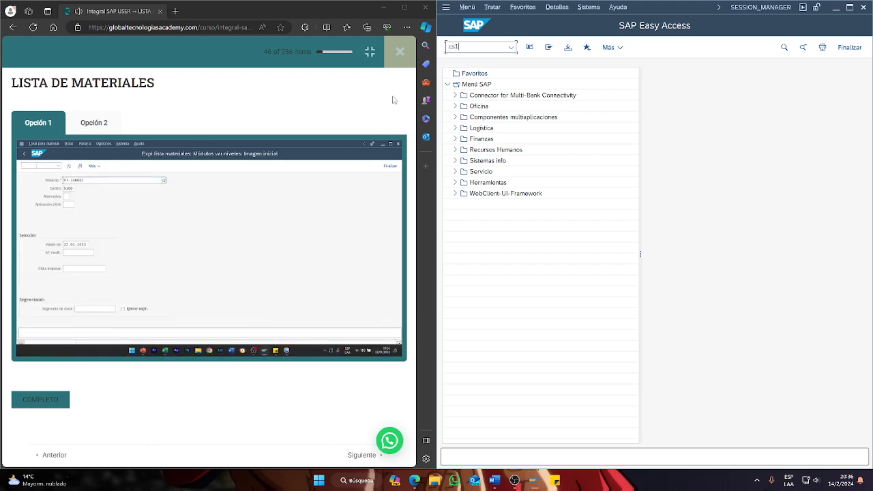
{"action": "type", "text": "1"}
{"action": "key", "text": "Return"}
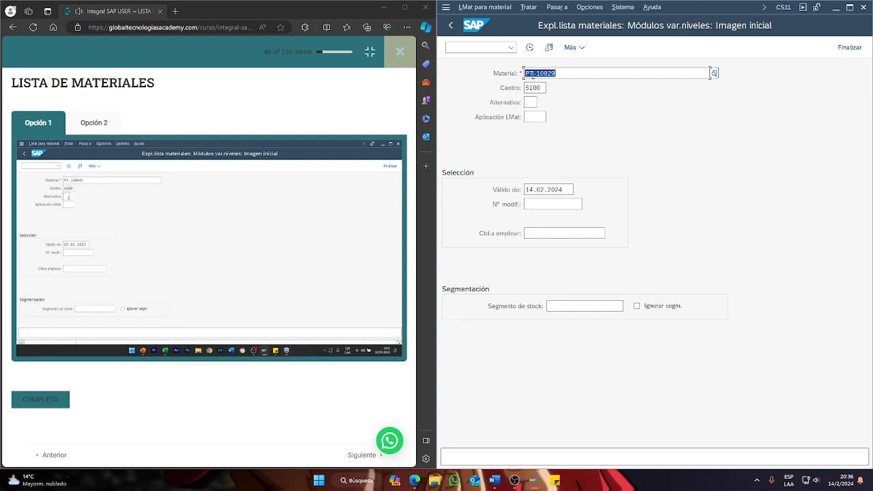
Set the alternative to 1 for PT-10029 and list the available BOM applications.
{"action": "left_click", "coordinate": [531, 103]}
{"action": "type", "text": "1"}
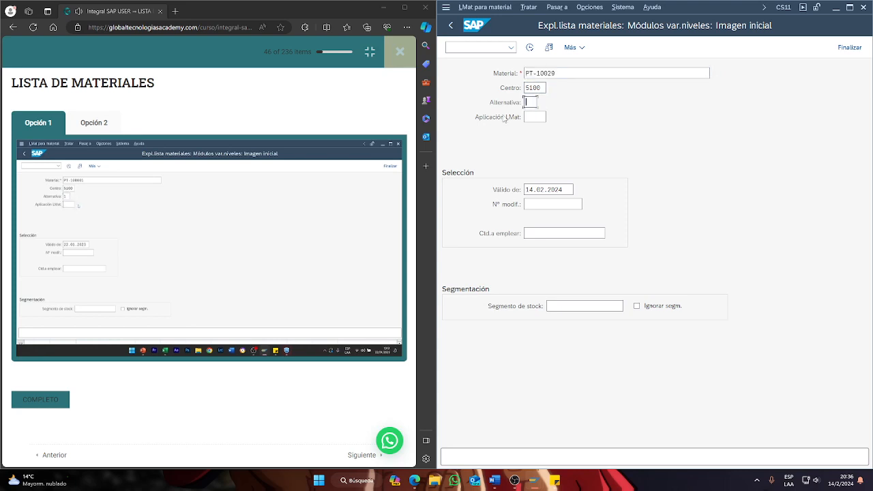
{"action": "left_click", "coordinate": [537, 118]}
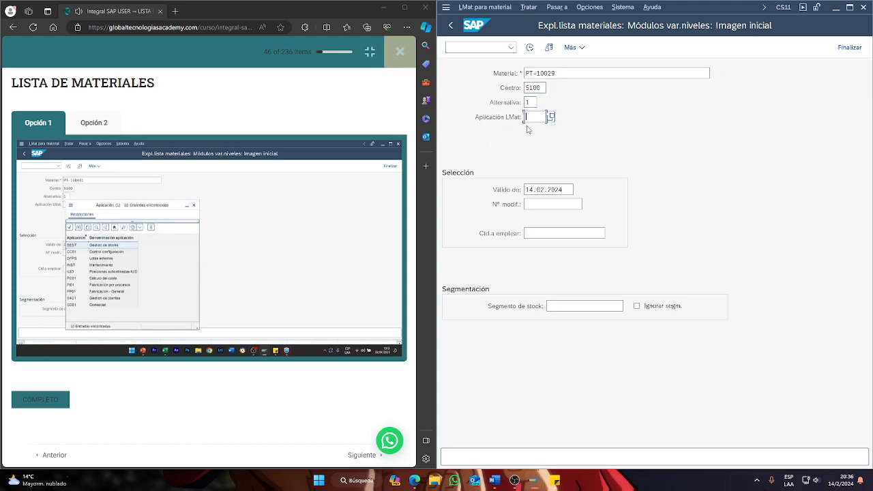
{"action": "key", "text": "F4"}
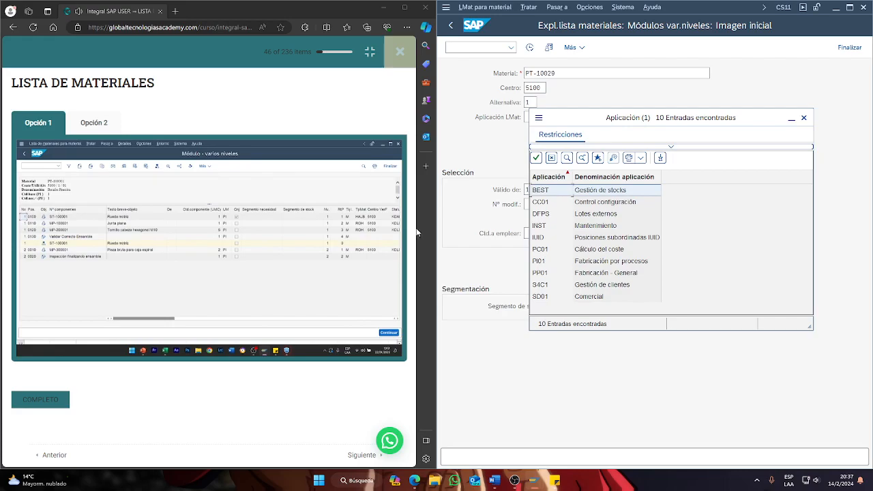
Check in the course video which BOM application is entered, and pause the video.
{"action": "double_click", "coordinate": [298, 208]}
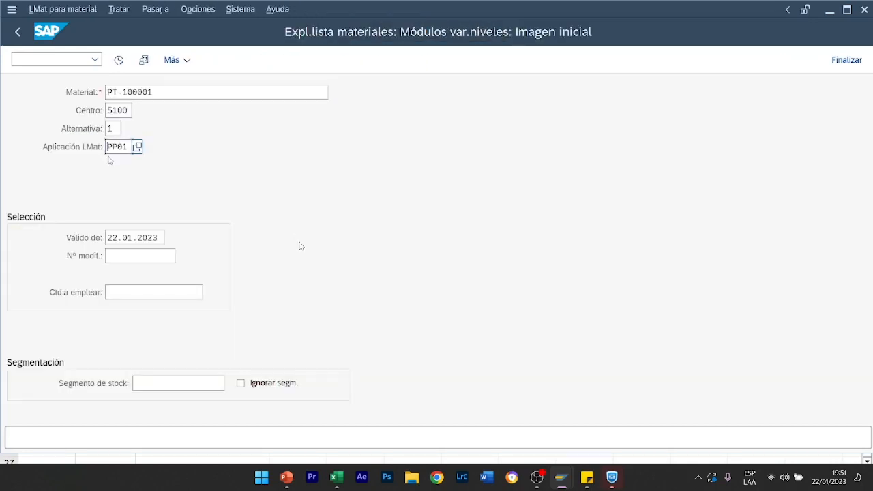
{"action": "left_click", "coordinate": [860, 479]}
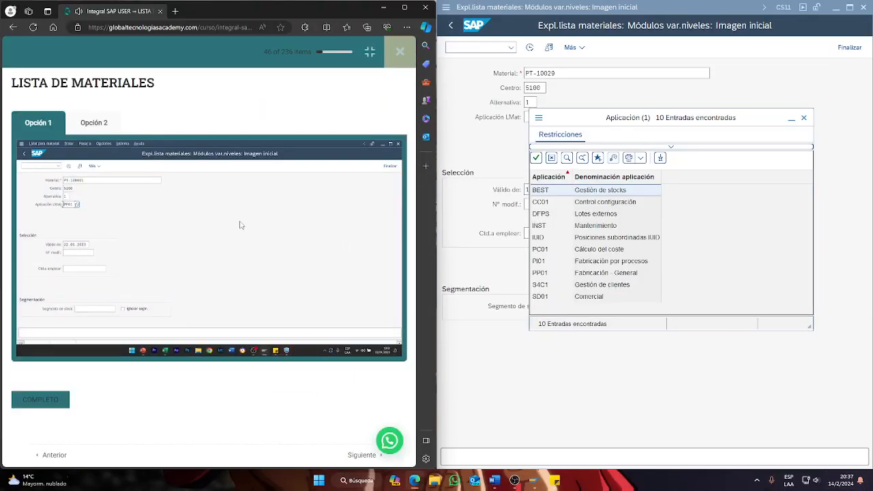
{"action": "left_click", "coordinate": [265, 225]}
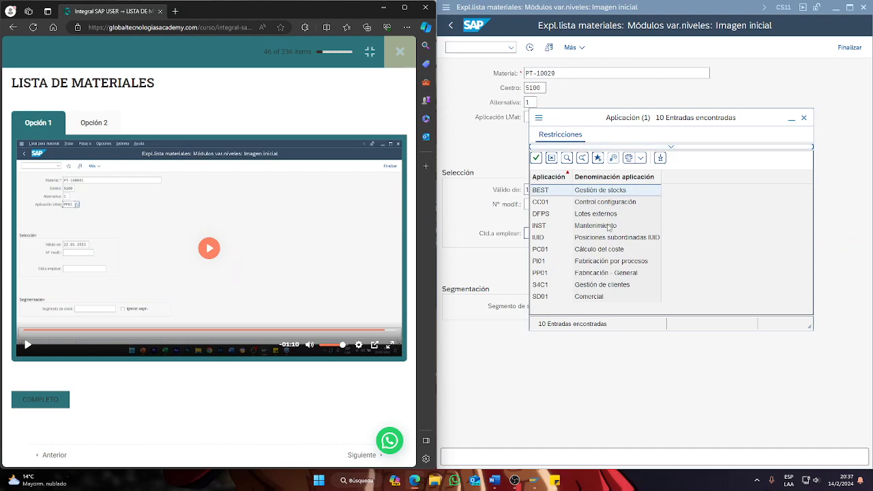
Choose PP01 (Fabricación - General) as the BOM application and confirm the selection data.
{"action": "left_click", "coordinate": [571, 274]}
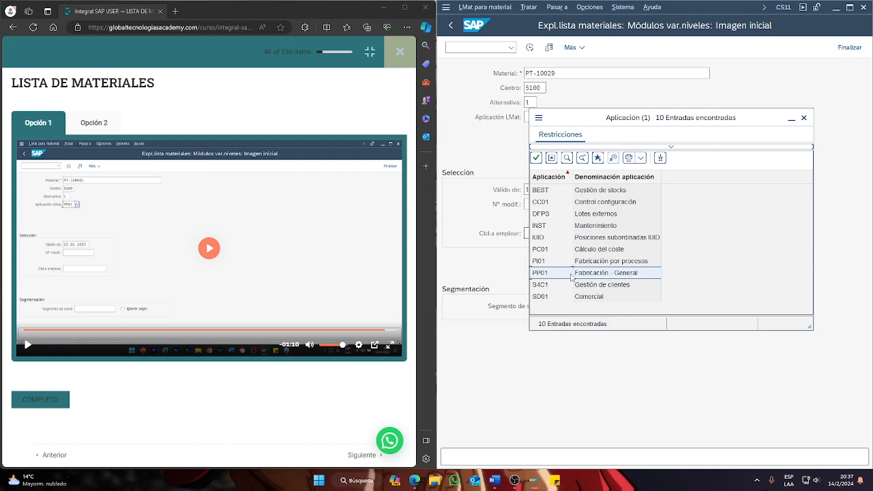
{"action": "double_click", "coordinate": [572, 274]}
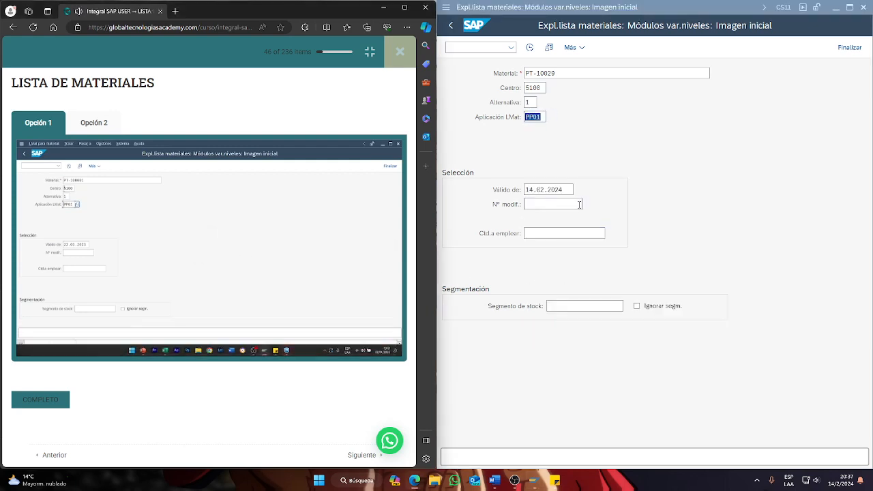
{"action": "left_click", "coordinate": [545, 117]}
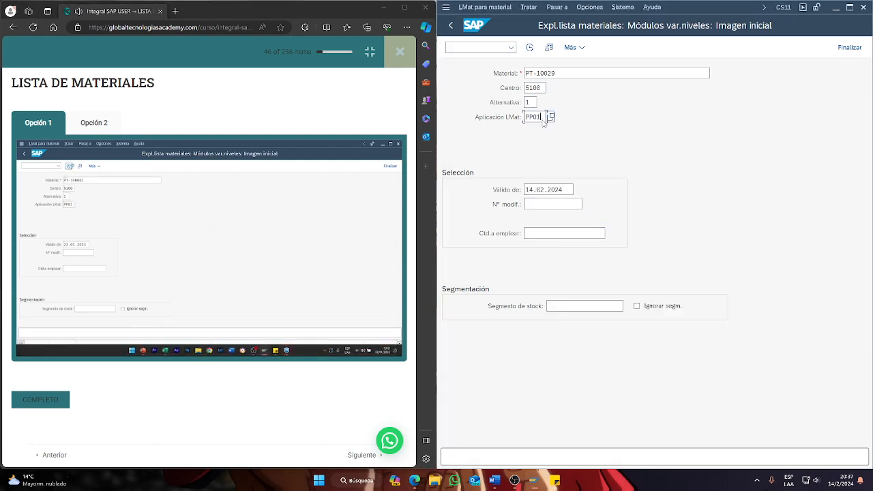
{"action": "key", "text": "Return"}
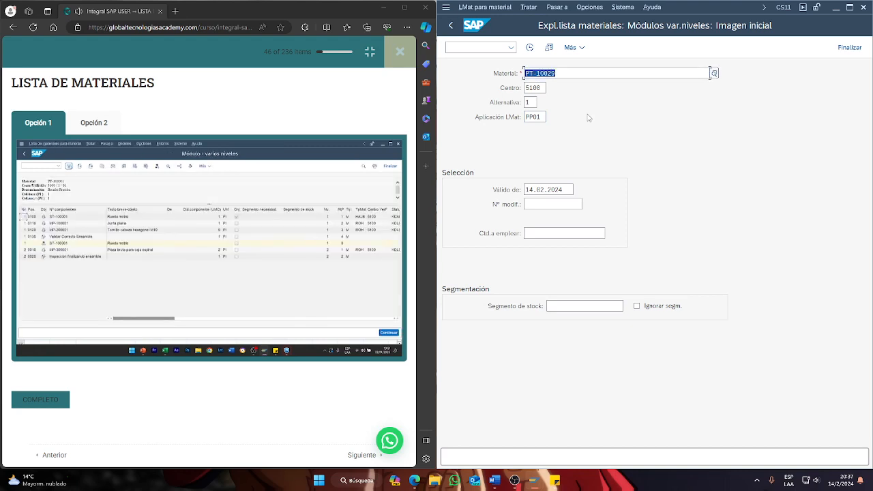
Clear the valid-from date and try to run the explosion without it, checking the course video.
{"action": "left_click", "coordinate": [564, 191]}
{"action": "left_click_drag", "start_coordinate": [573, 190], "coordinate": [464, 196]}
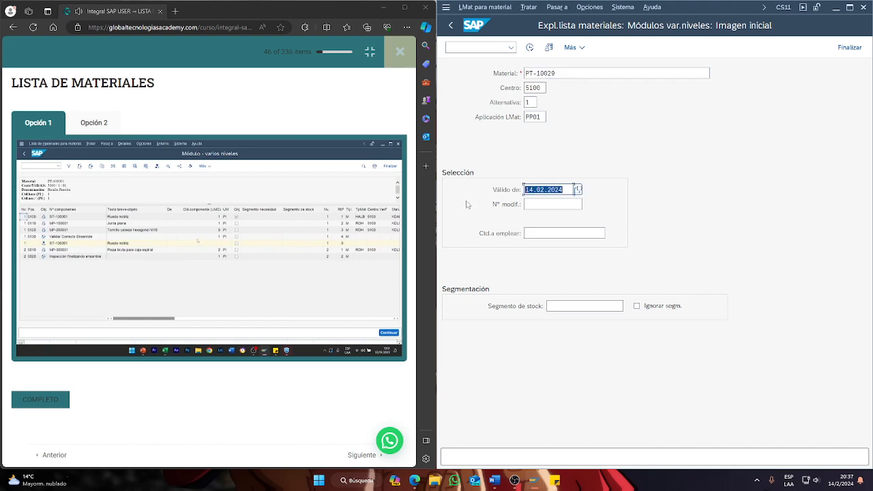
{"action": "key", "text": "Delete"}
{"action": "key", "text": "Return"}
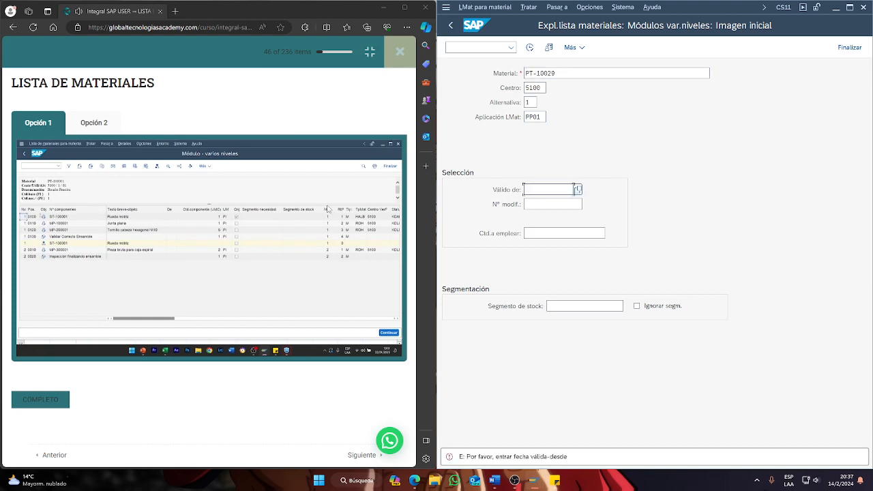
{"action": "left_click", "coordinate": [317, 212]}
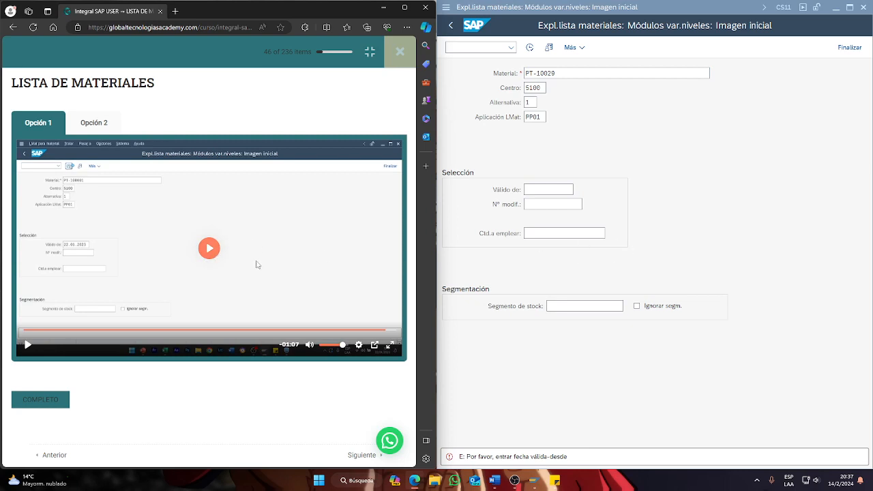
{"action": "left_click", "coordinate": [209, 248]}
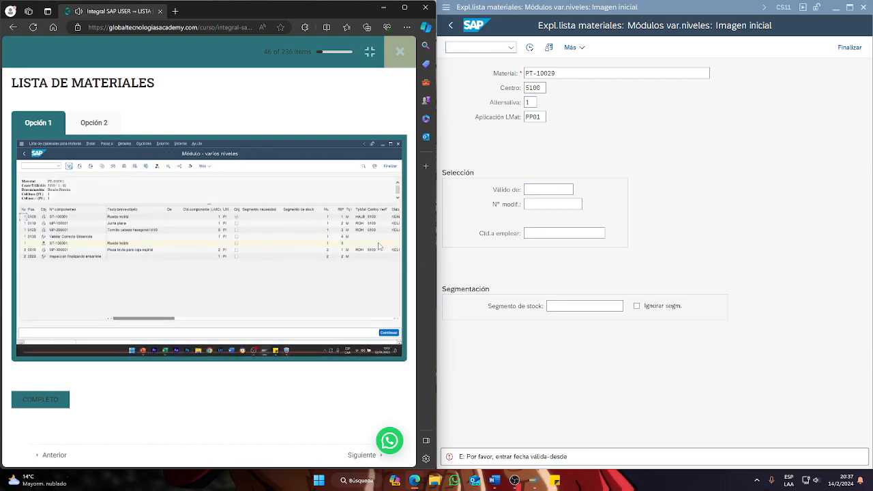
{"action": "left_click", "coordinate": [529, 48]}
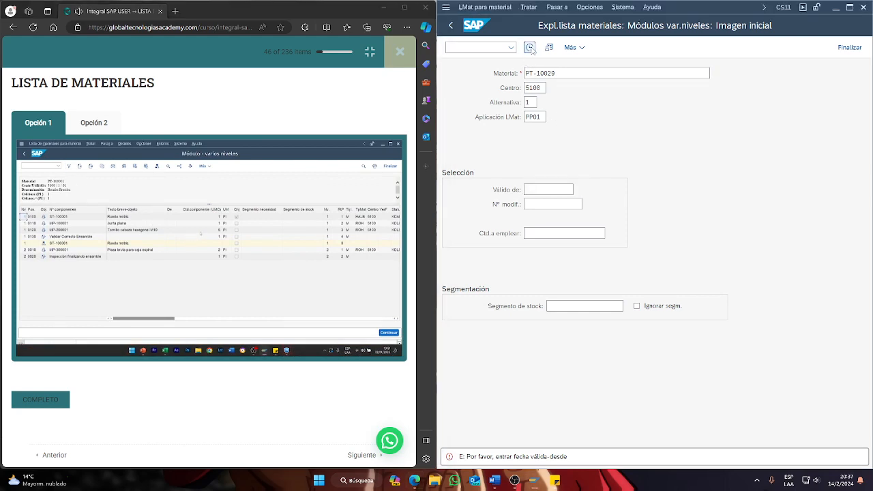
{"action": "left_click", "coordinate": [542, 87]}
{"action": "left_click", "coordinate": [535, 72]}
{"action": "left_click", "coordinate": [530, 50]}
Set the valid-from date to 14.02.2024 from the calendar and run the multilevel explosion of PT-10029.
{"action": "left_click", "coordinate": [577, 191]}
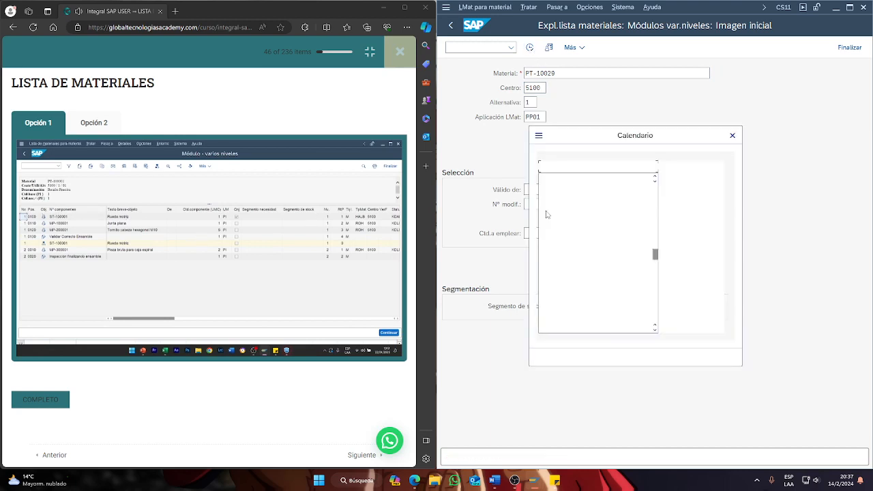
{"action": "double_click", "coordinate": [585, 248]}
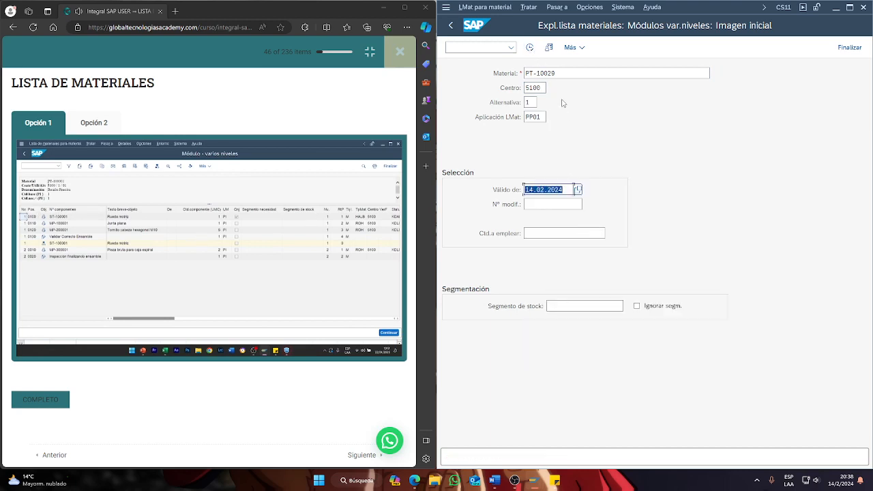
{"action": "left_click", "coordinate": [530, 47]}
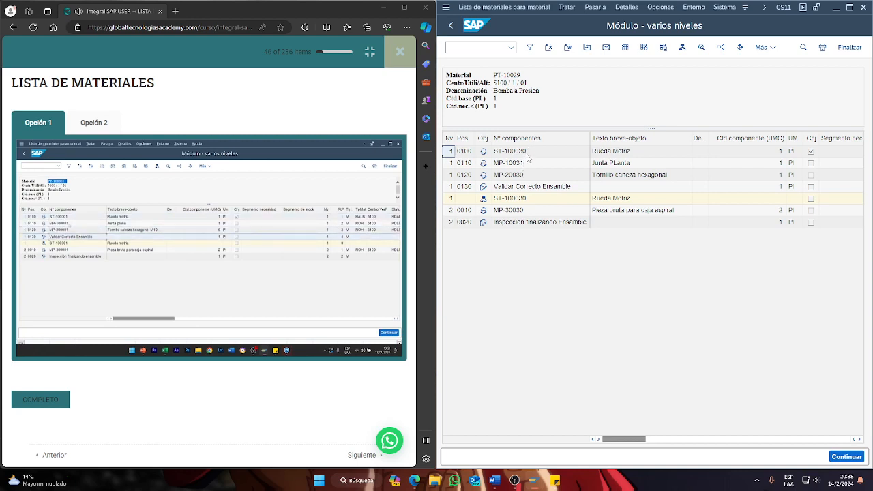
{"action": "mouse_move", "coordinate": [285, 297]}
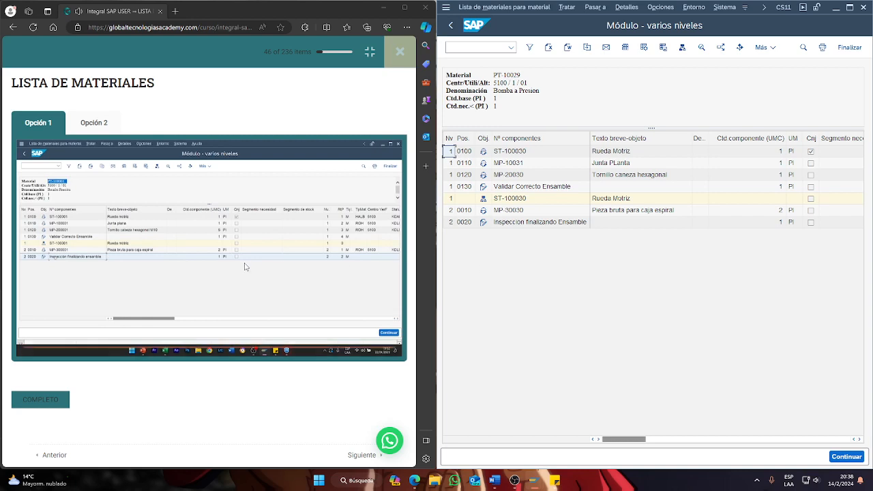
{"action": "mouse_move", "coordinate": [249, 265]}
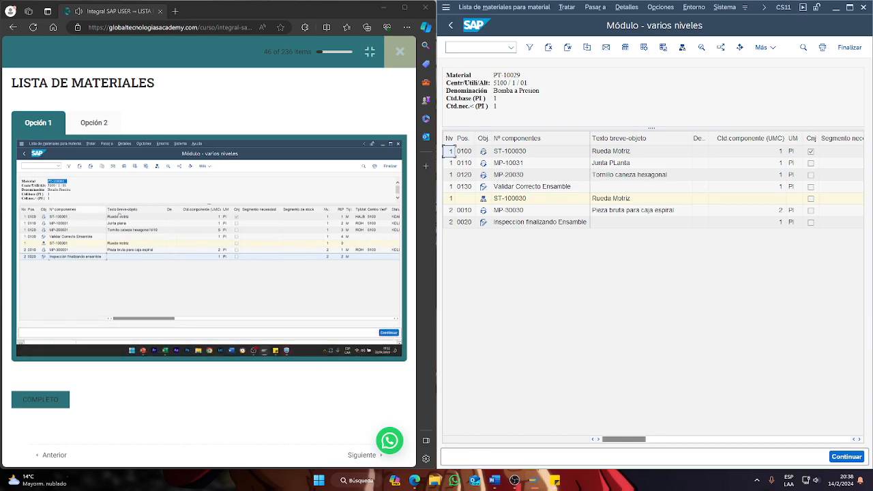
{"action": "mouse_move", "coordinate": [531, 486]}
{"action": "left_click", "coordinate": [522, 426]}
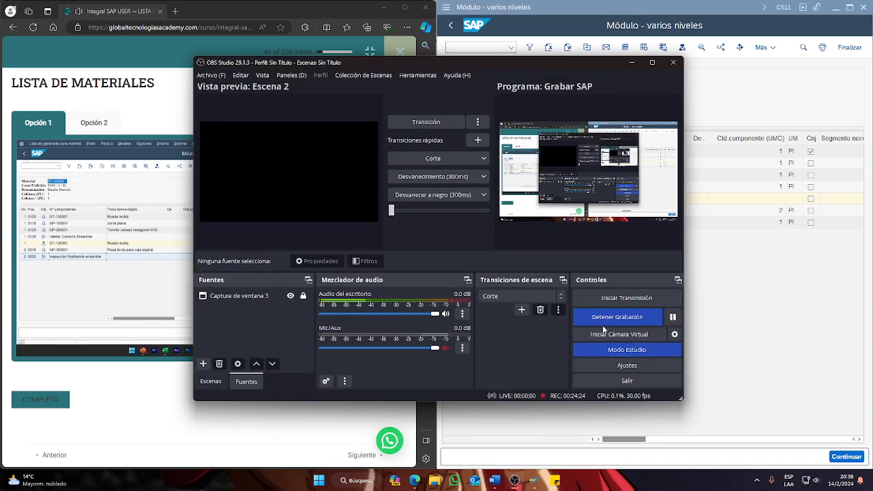